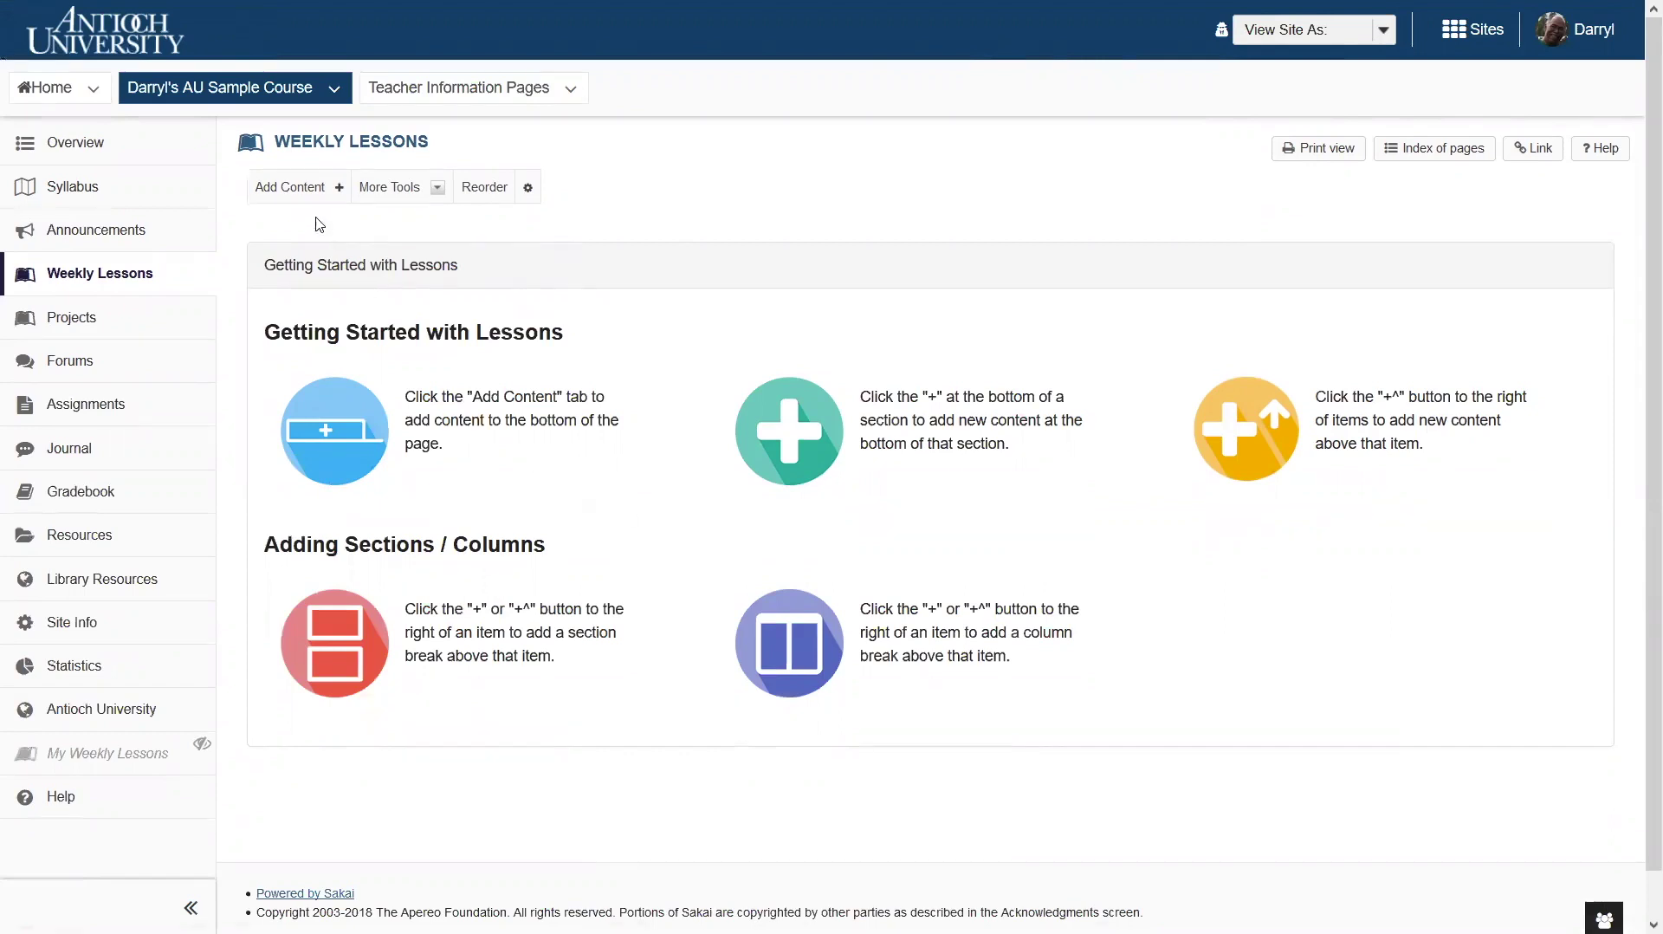
Add a text item to the Weekly Lessons page with the title "Space: The Final Frontier" and a body paragraph about the Rich Text Editor
left_click(294, 194)
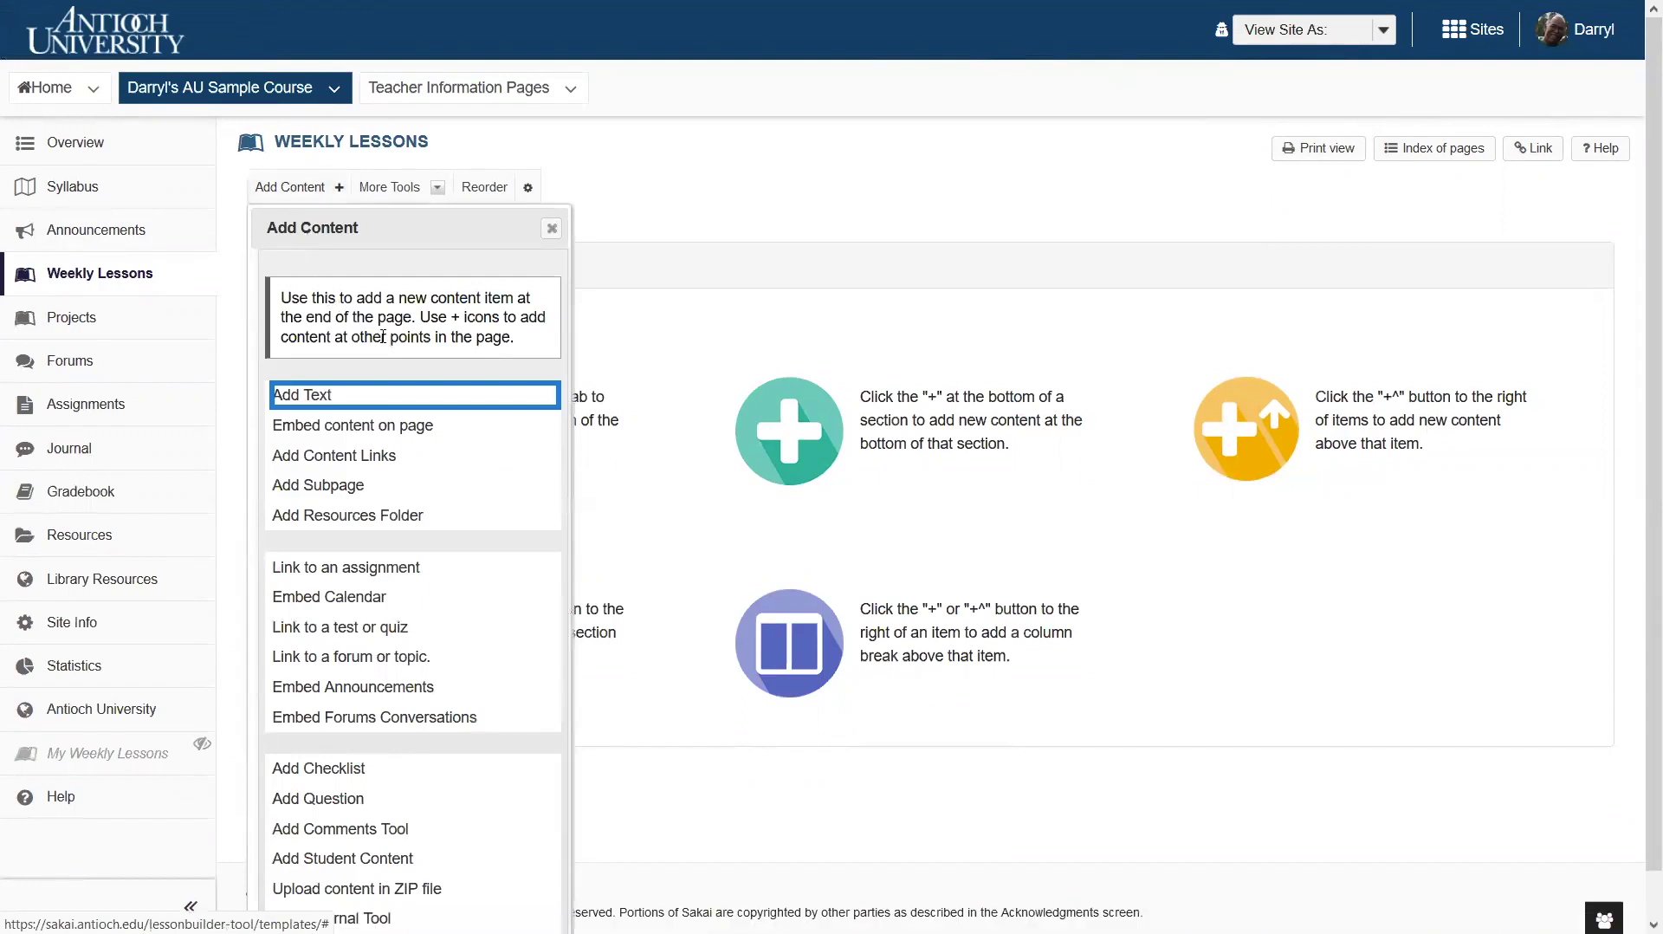
left_click(327, 400)
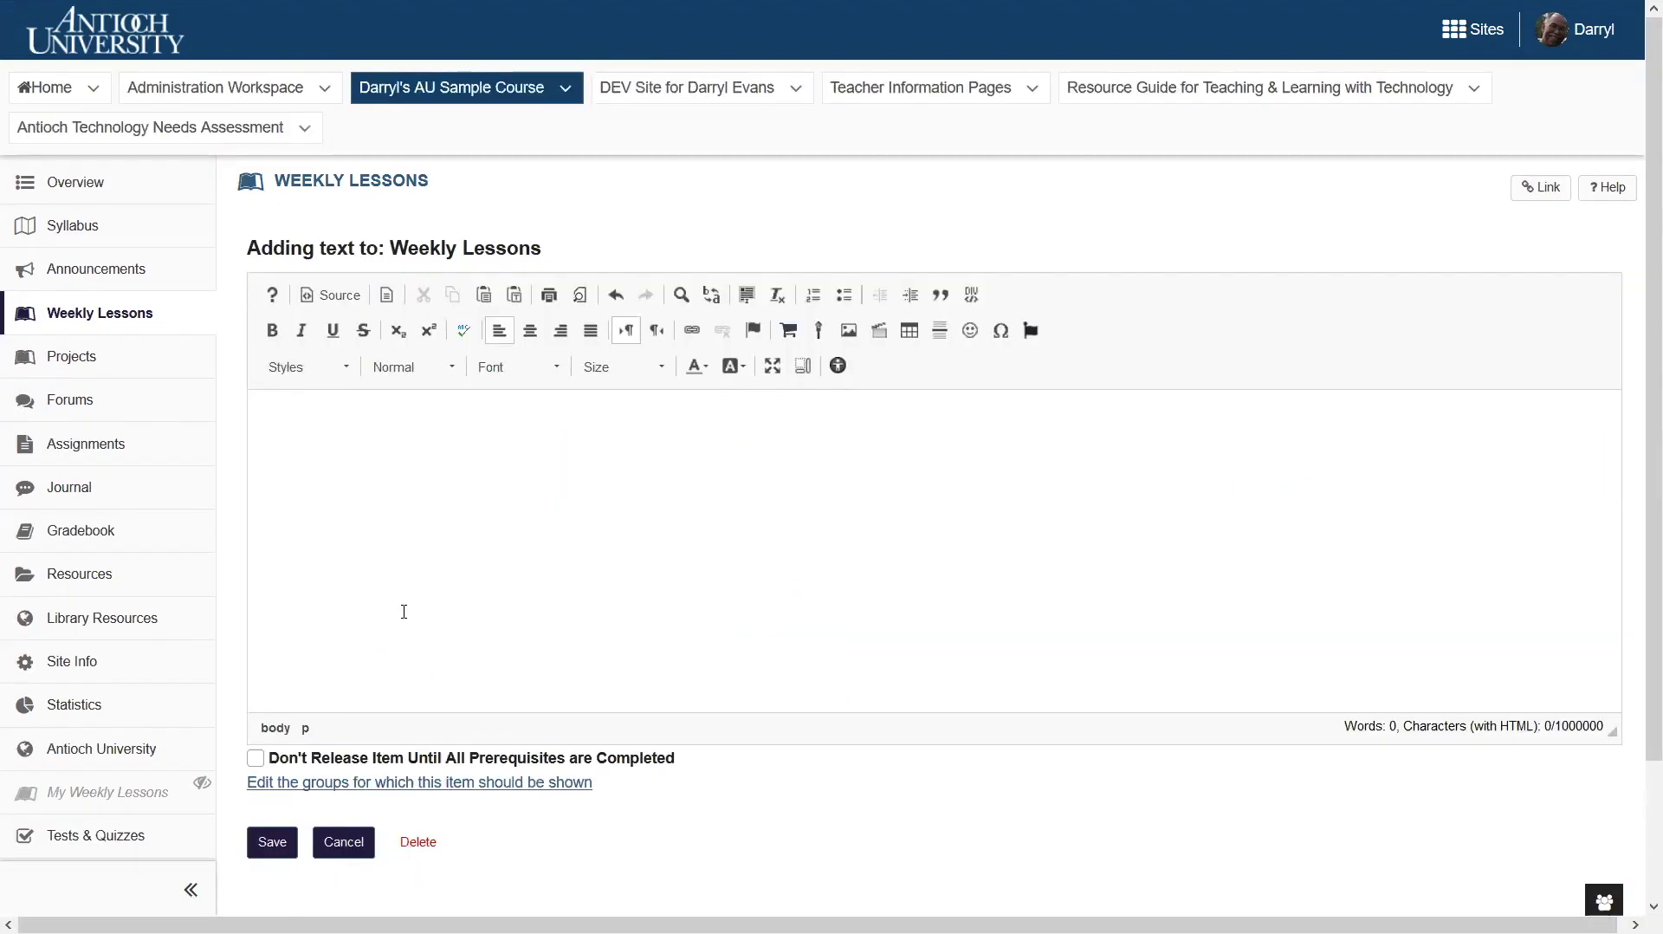
type("Space: The Final Frontier The Rich Text Editor allows you to format your content and add images.The Rich Text Editor allows you to format your content and add images.The Rich Text Editor allows you to format your content and add images.The Rich Text Editor allows you to format your content and add images.The Rich Text Editor allows you to format your content and add images.The Rich Text Editor allows you to format your content and add images.The Rich Text Editor allows you to format your content and add images.The Rich Text Editor allows you to format your content and add images.The Rich Text Editor allows you to format your content and add images.The Rich Text Editor allows you to format your content and add images.The Rich Text Editor allows you to format your content and add images.The Rich Text Editor allows you to format your content and add images.The Rich Text Editor allows you to format your content and add images.The Rich Text Editor allows you to format your content and add images.The Rich Text Editor allows you to format your content and add images.The Rich Text Editor allows you to format your content and add images.The Rich Text Editor allows you to format your content and add images.The Rich Text Editor allows you to format your content and add images.The Rich Text Editor allows you to format your content and add images.The Rich Text Editor allows you to format your content and add images.The Rich Text Editor allows you to format your content and add images.The Rich Text")
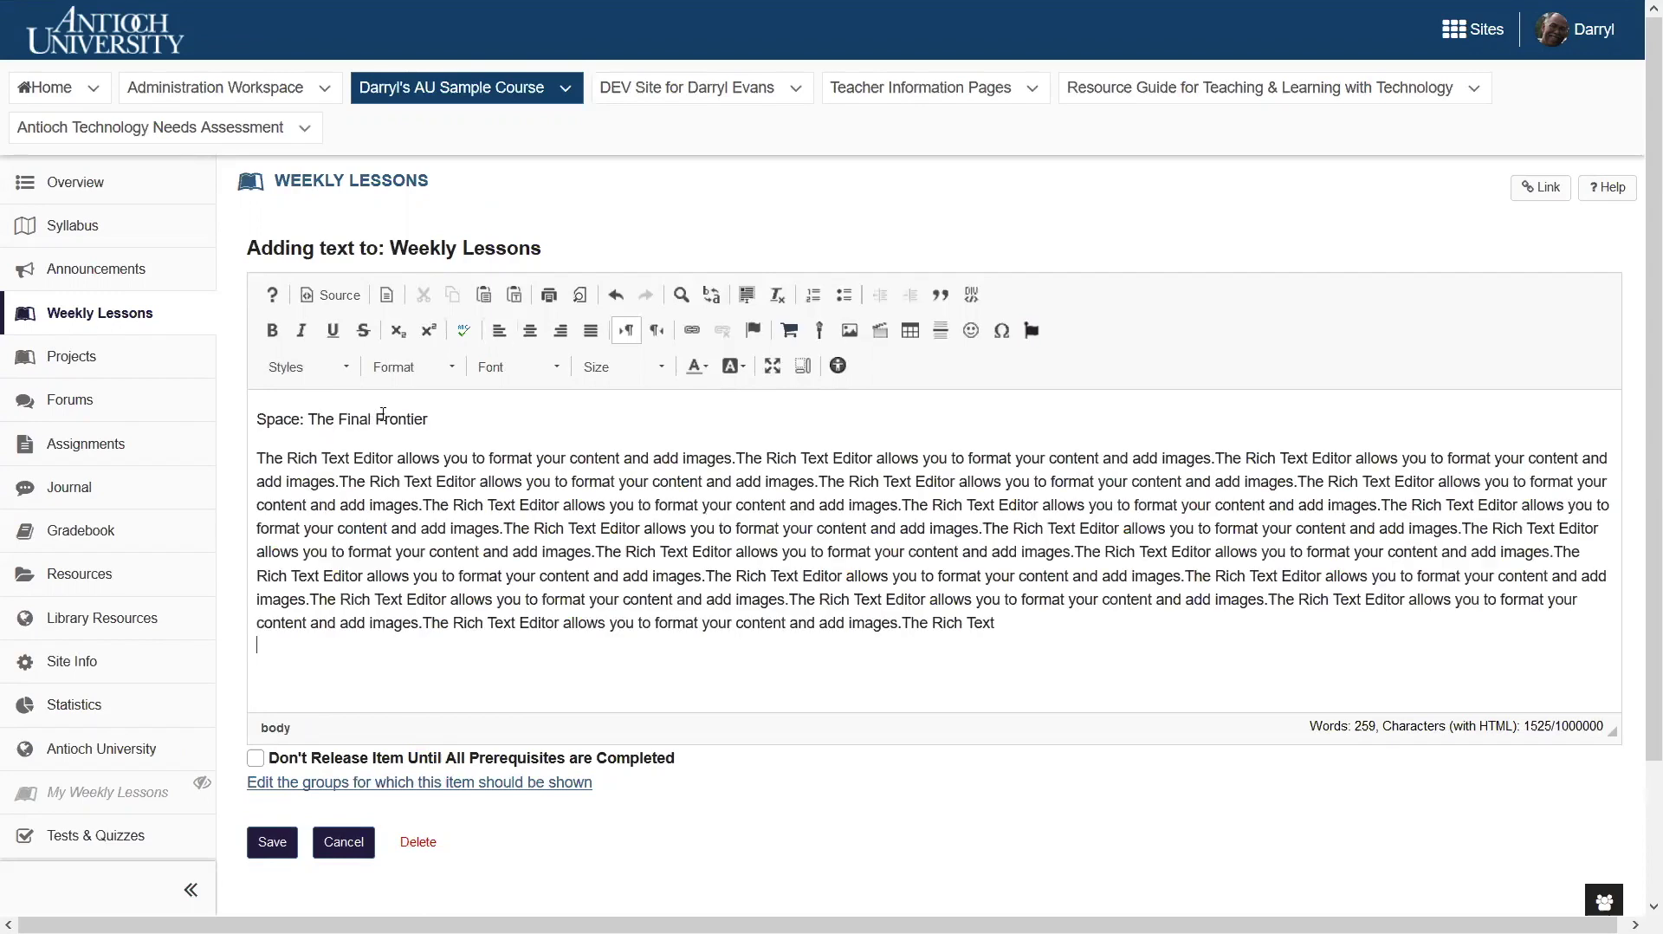
Format the title line "Space: The Final Frontier" as Heading 1
left_click_drag(430, 420, 254, 420)
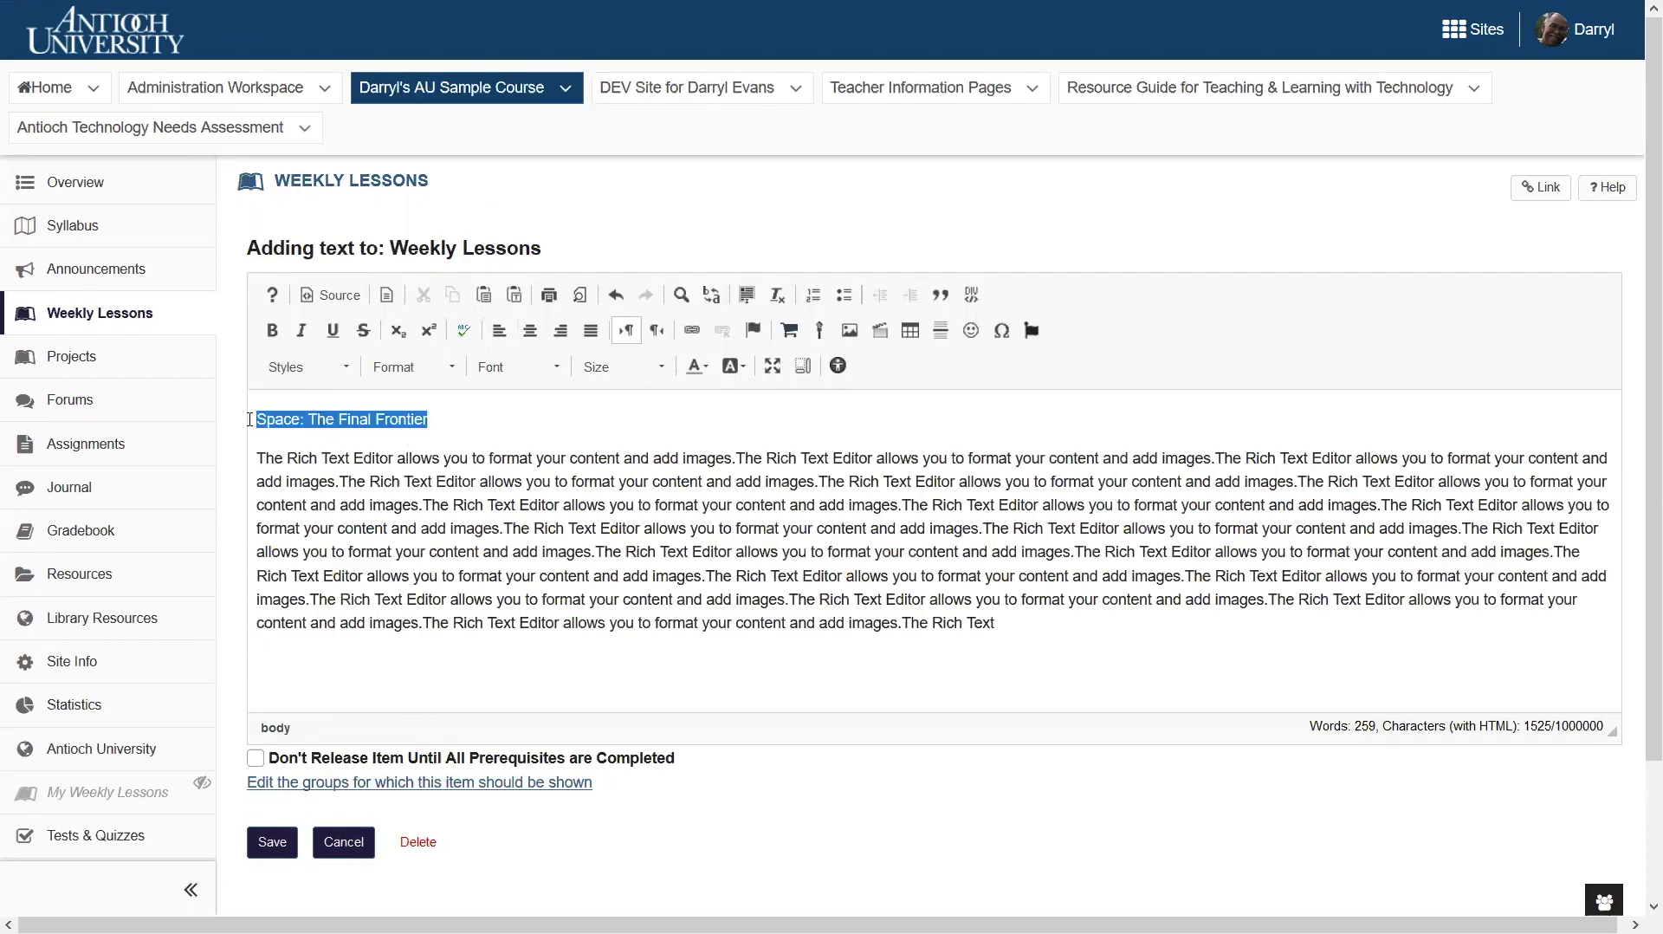
left_click(421, 369)
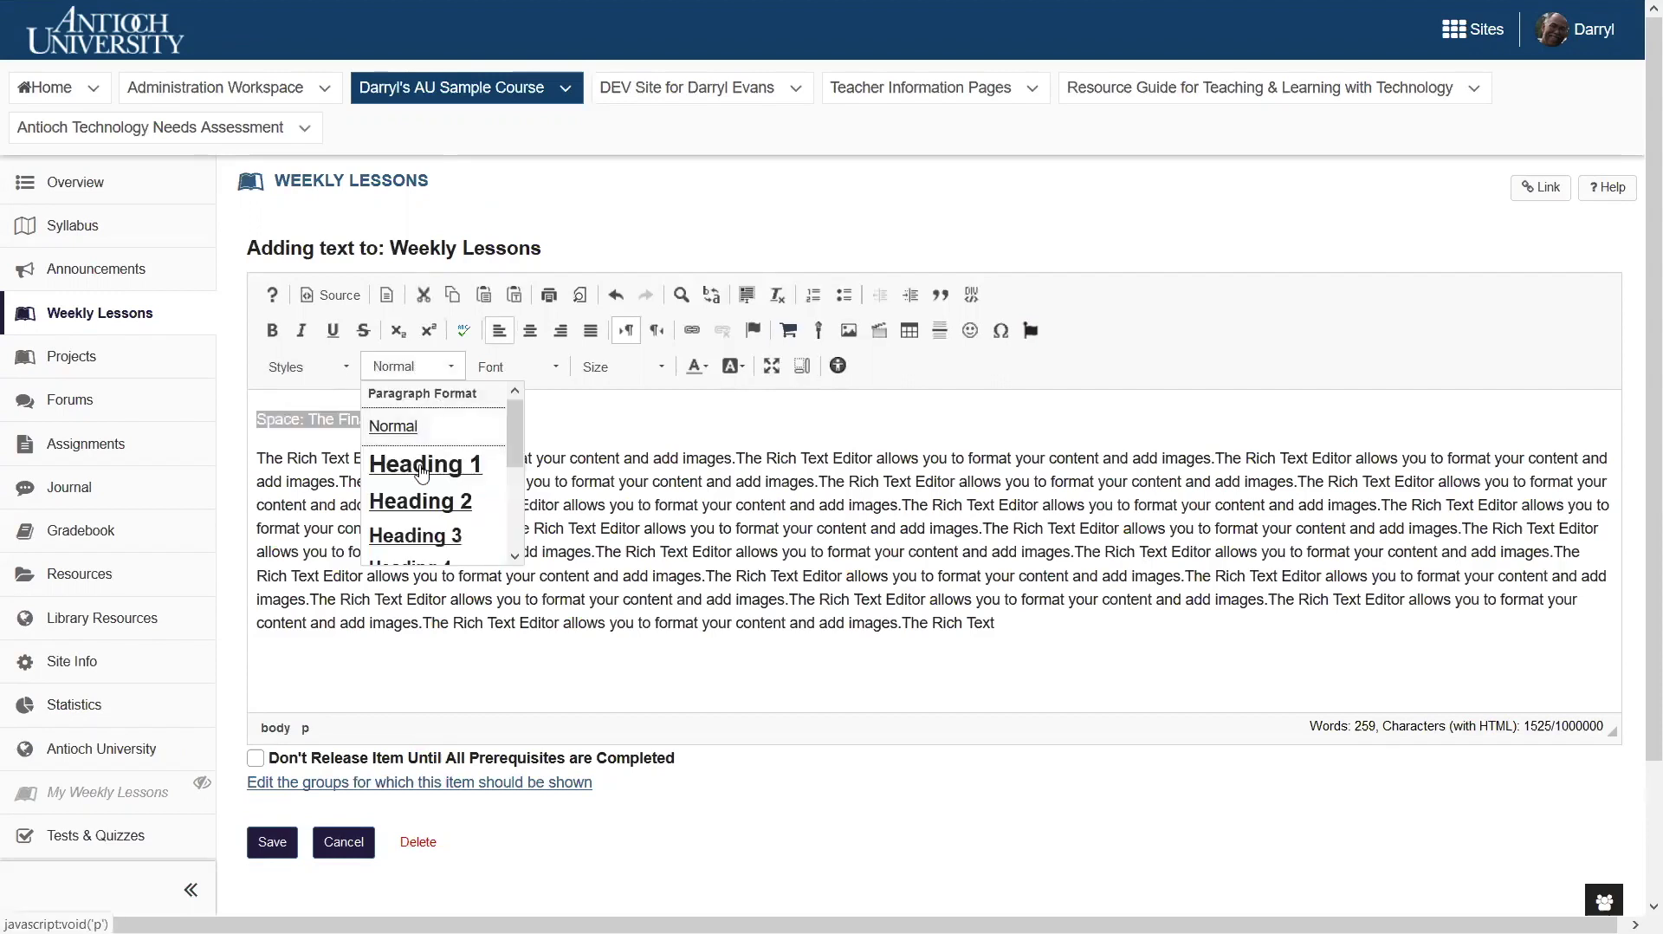
left_click(419, 464)
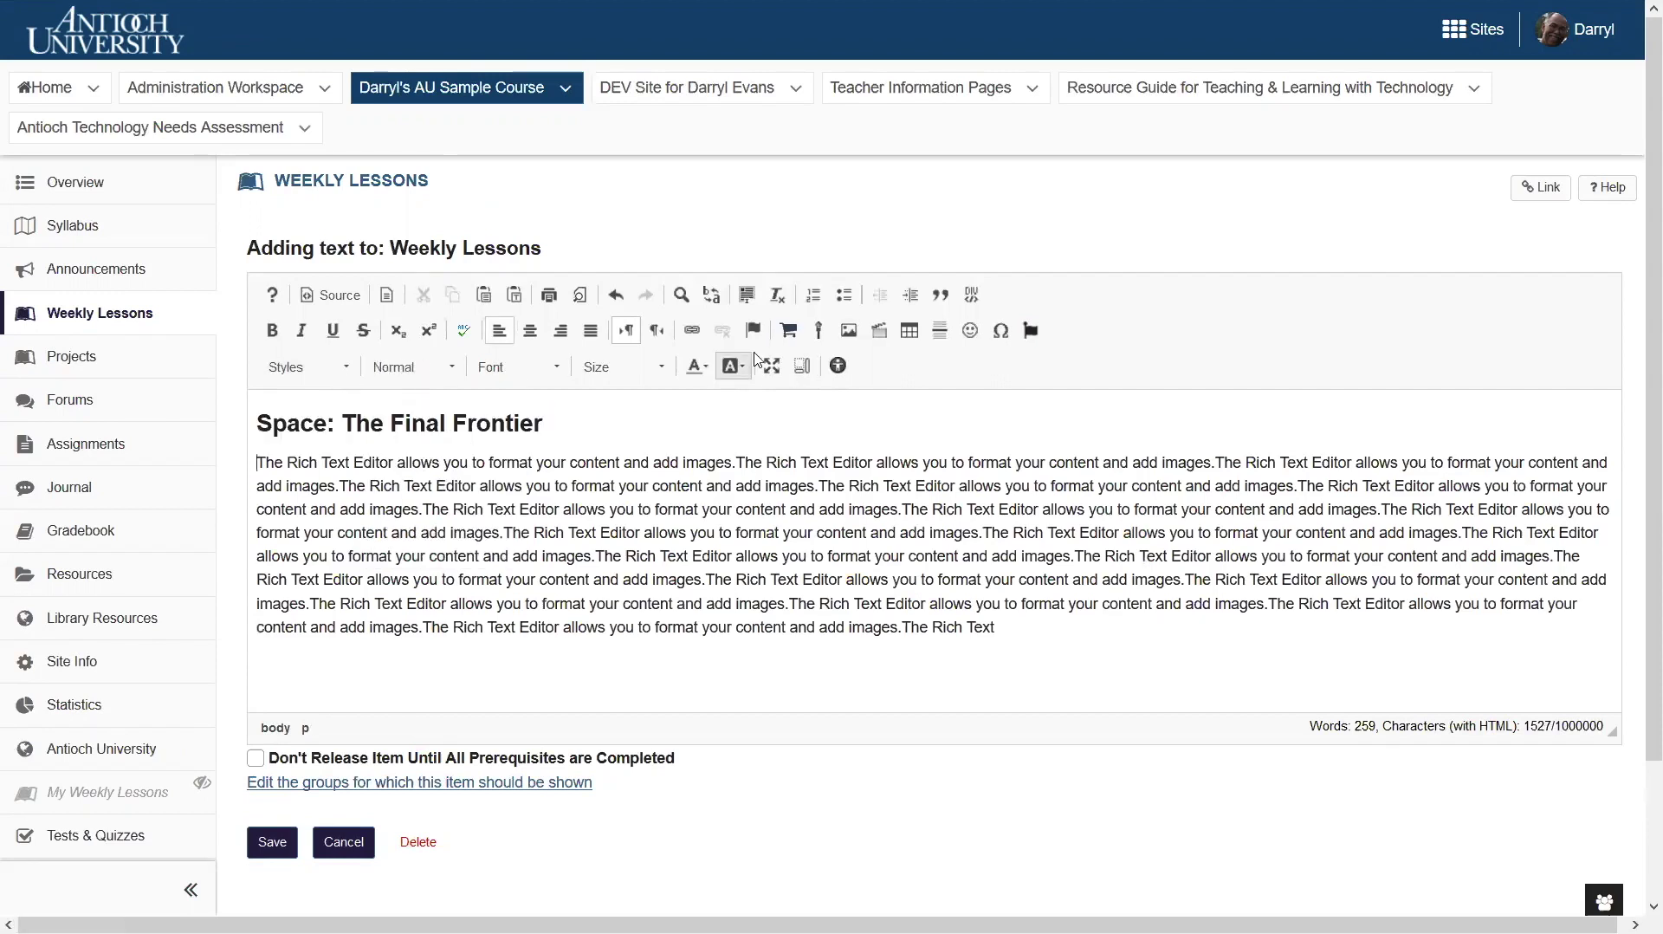
Start inserting an image before the body paragraph, choosing the International Space Station picture from the course's Resources on the server
left_click(848, 332)
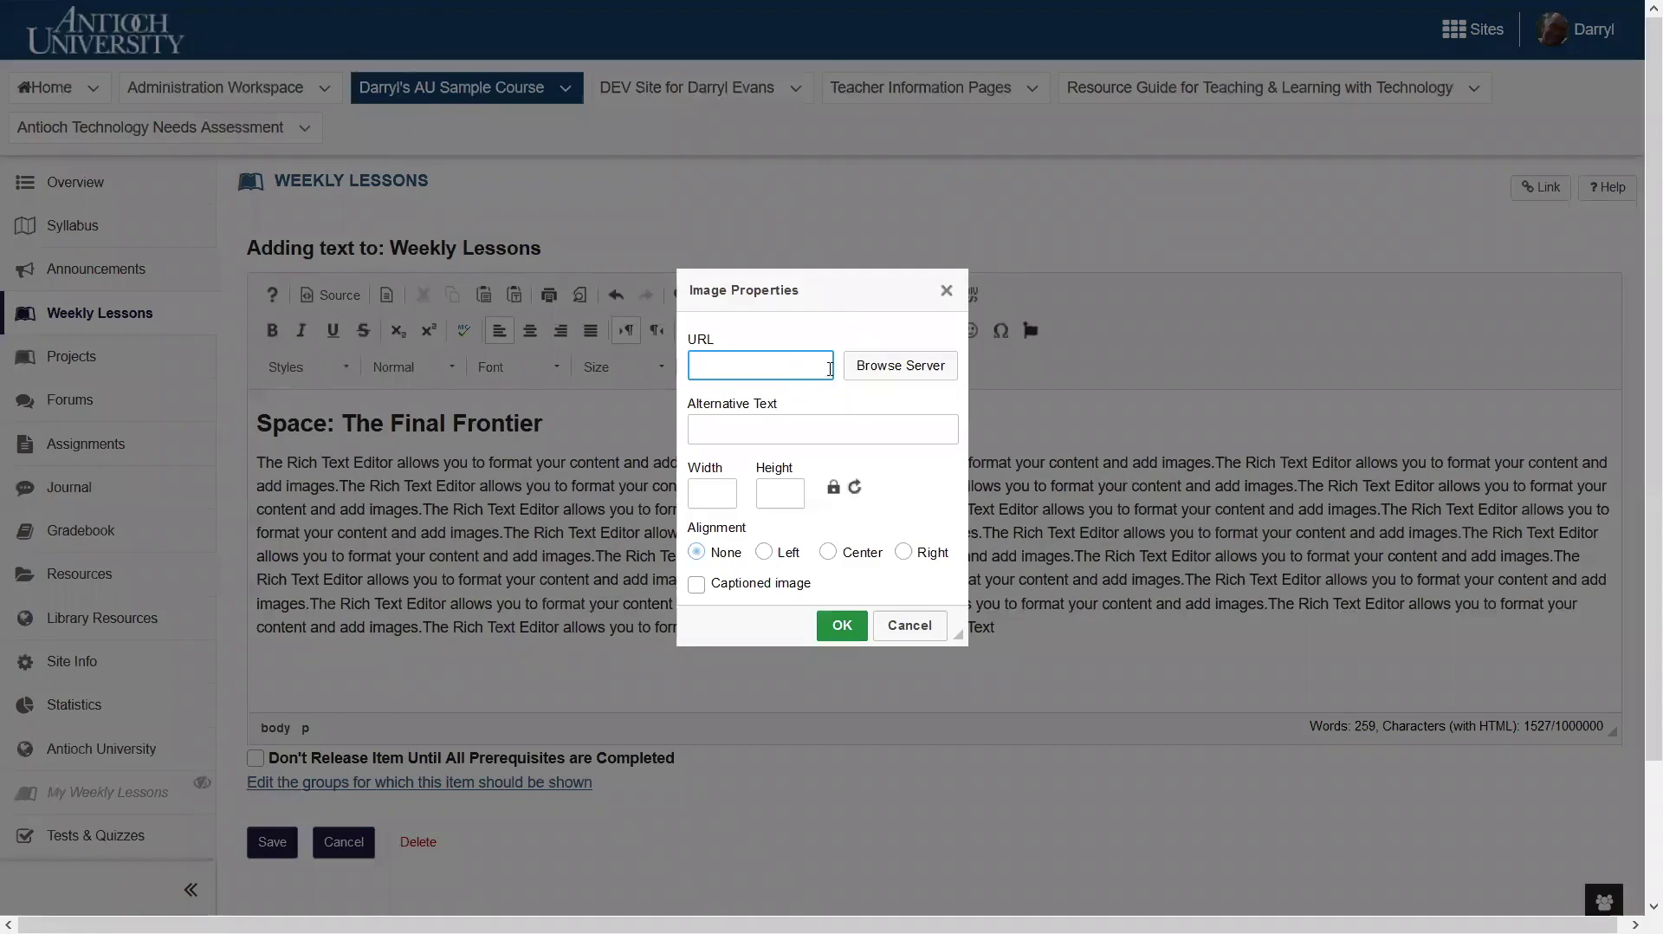
left_click(896, 371)
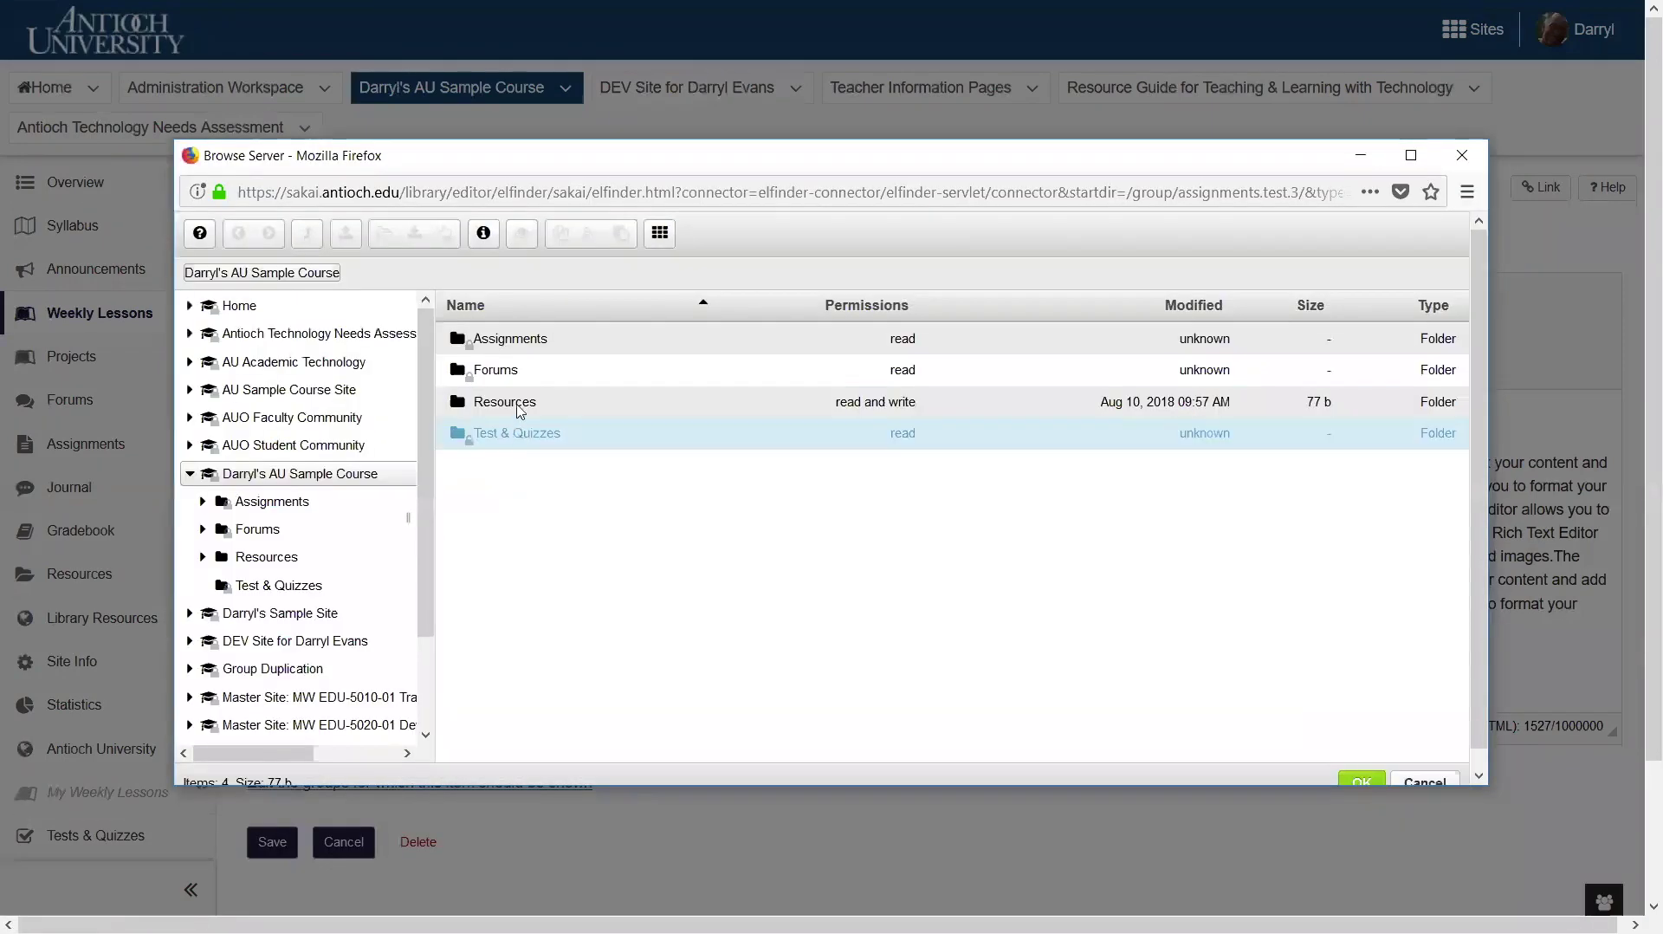
double_click(520, 403)
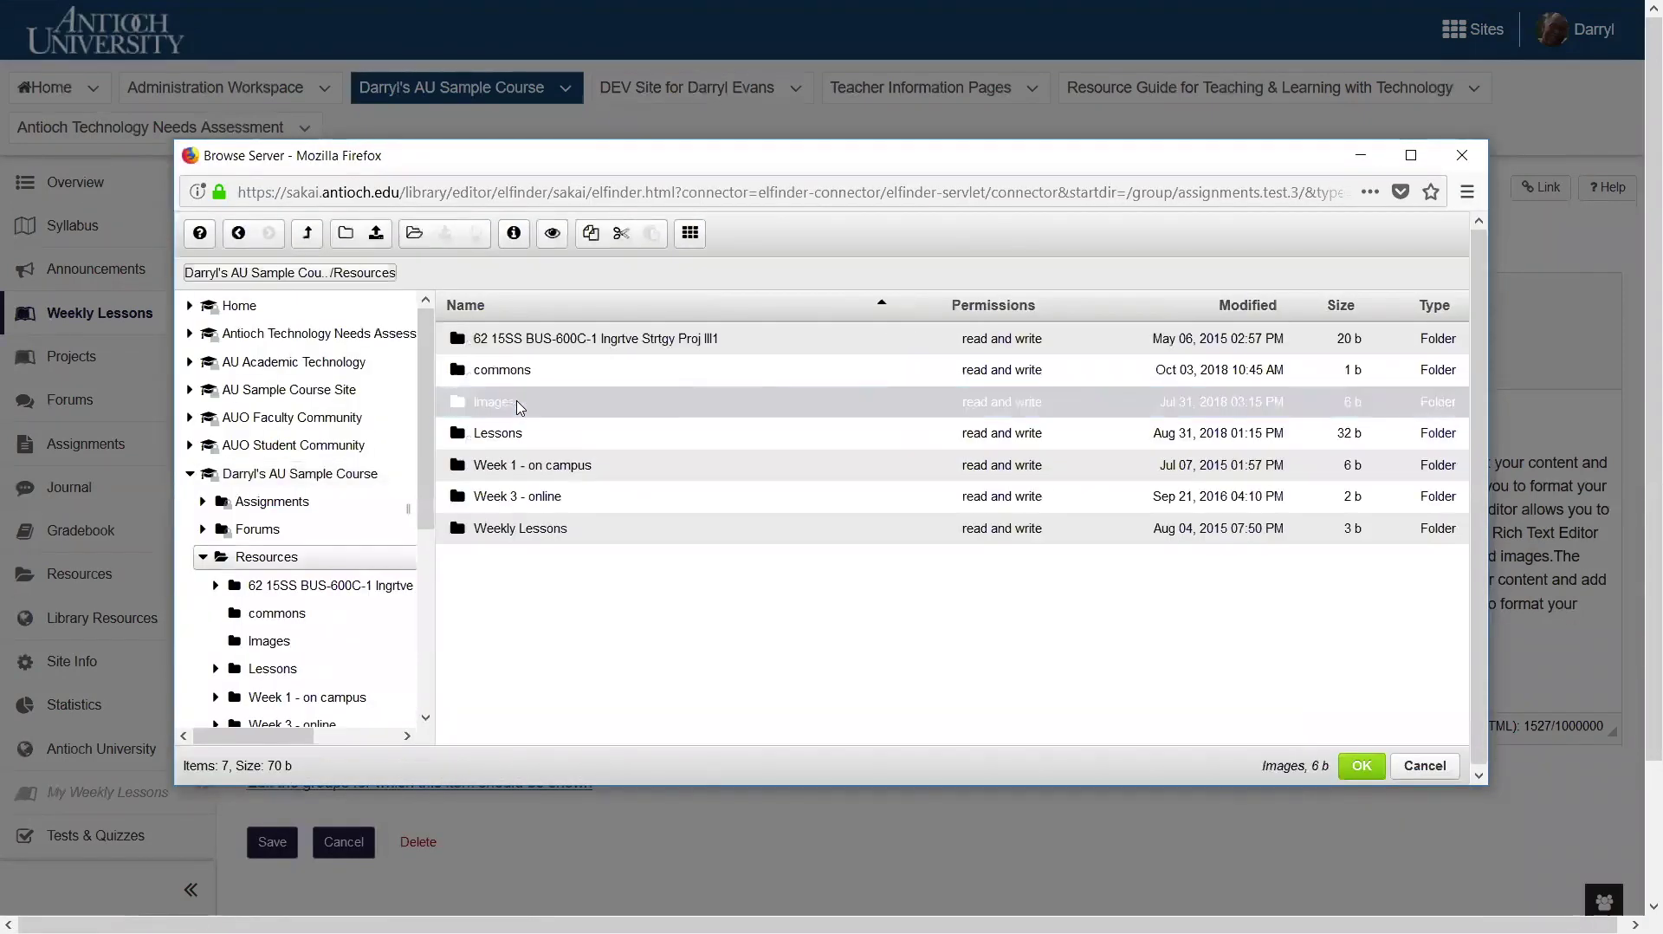
left_click(520, 497)
left_click(1362, 765)
Insert the image with alternative text "The ISS", width 461, height 306, left alignment and the captioned image option enabled
left_click(768, 431)
type("The ISS")
double_click(717, 493)
type("461")
left_click(764, 552)
left_click(697, 585)
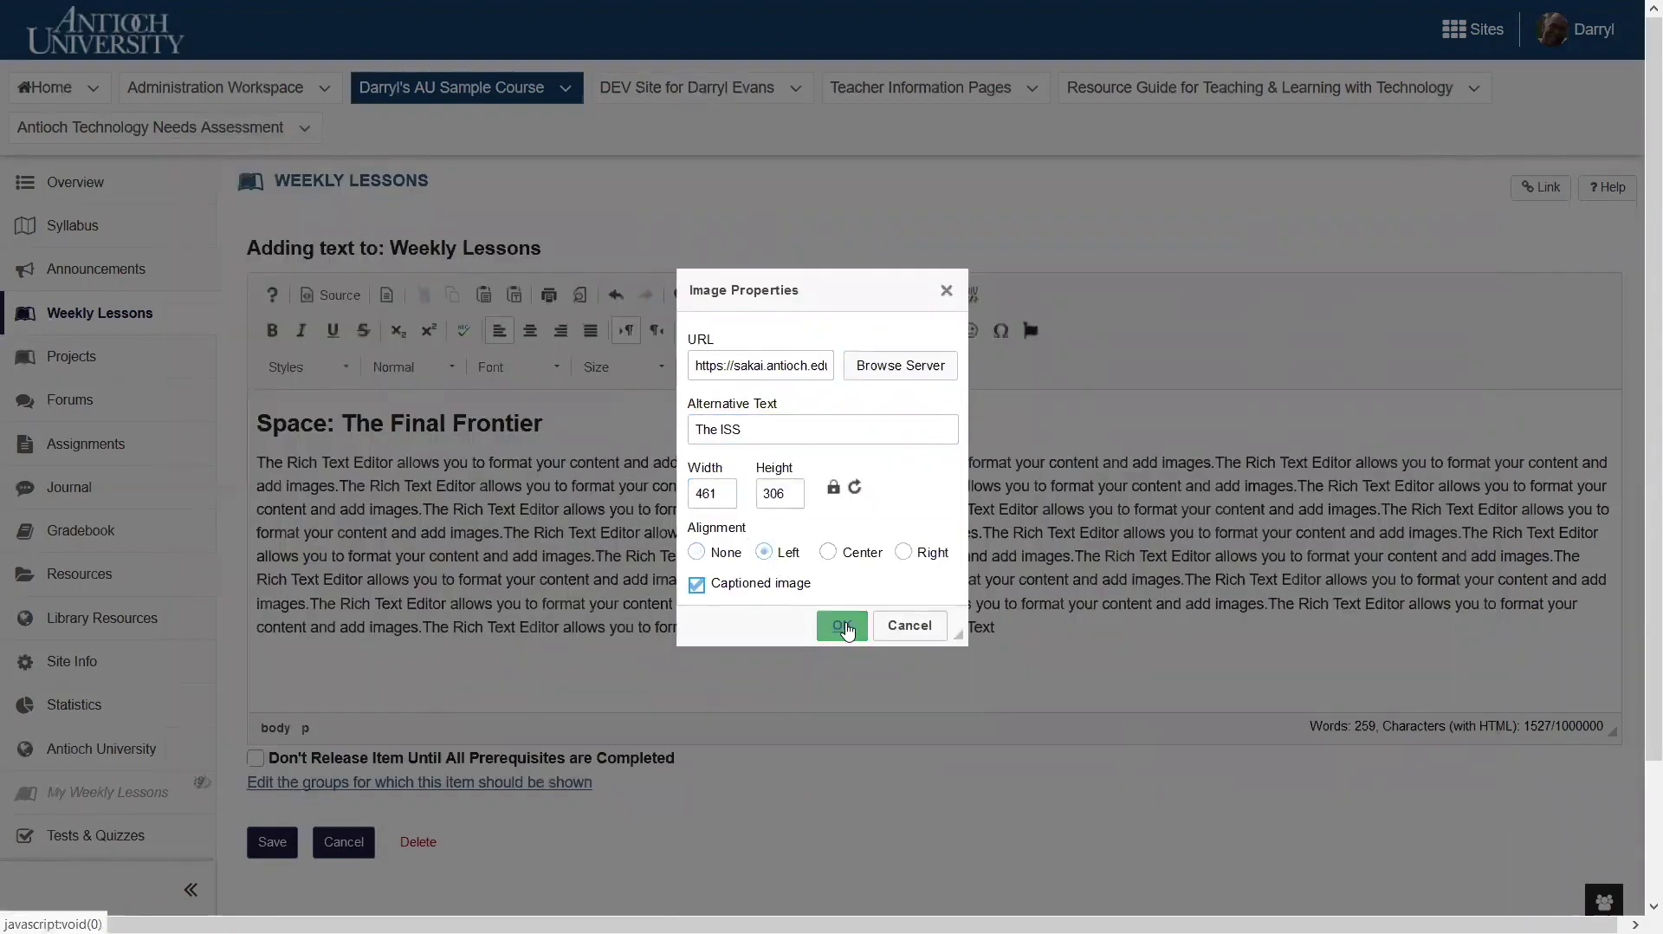
left_click(843, 626)
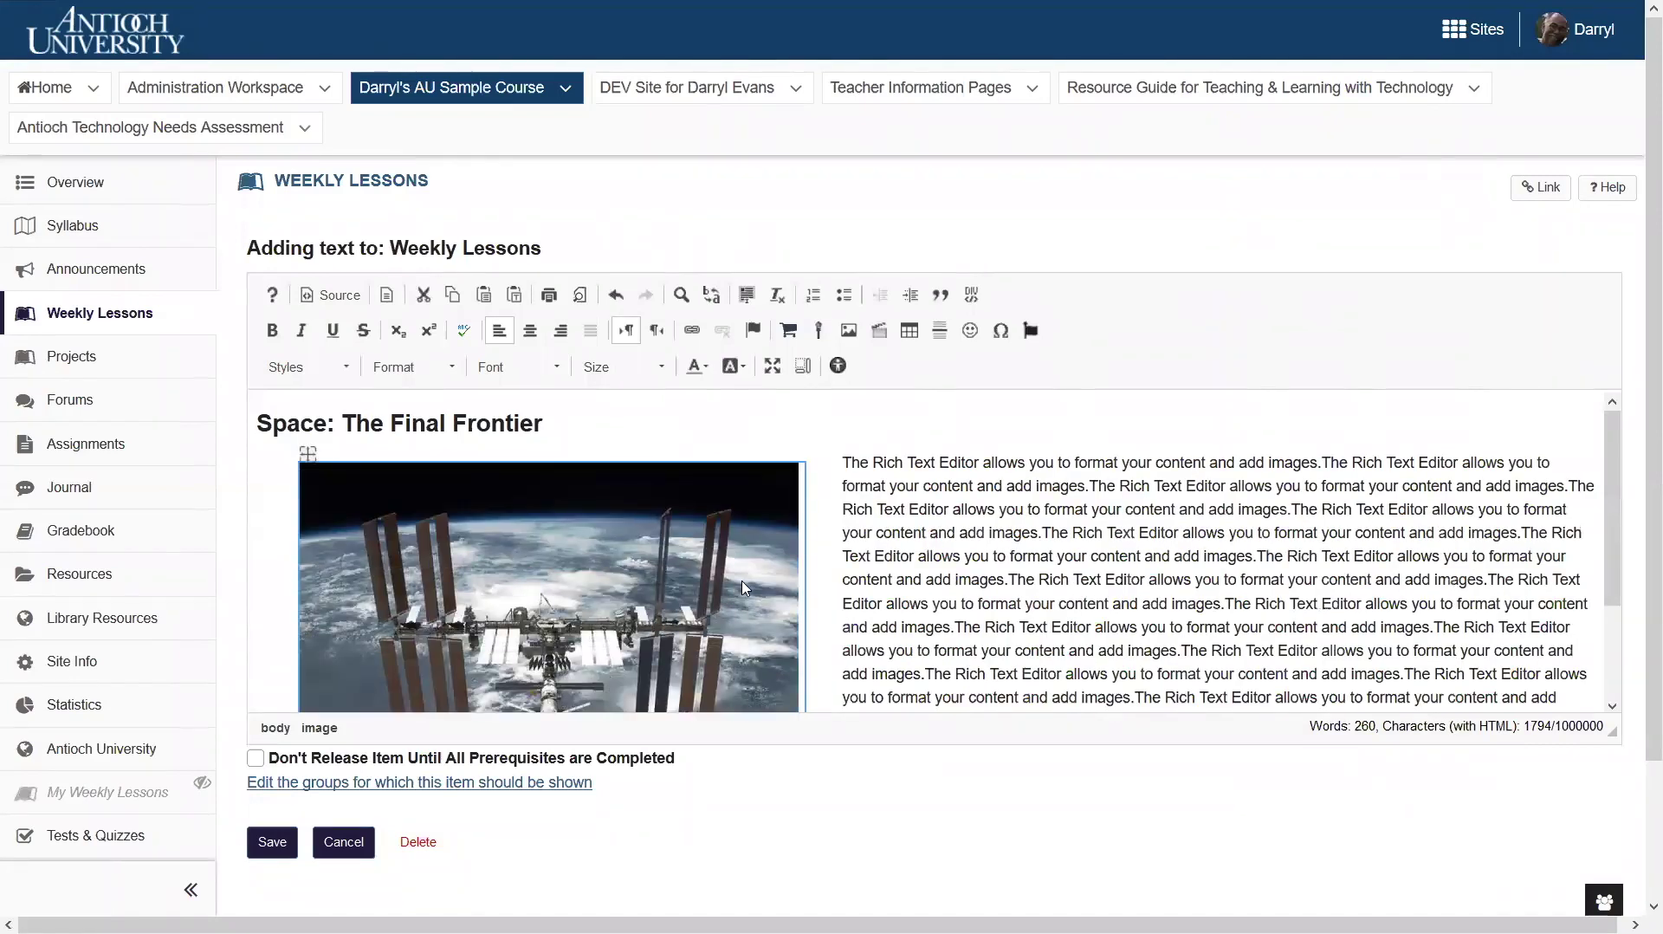
Save the text item with its captioned image to the Weekly Lessons page
scroll(814, 743, "down", 2)
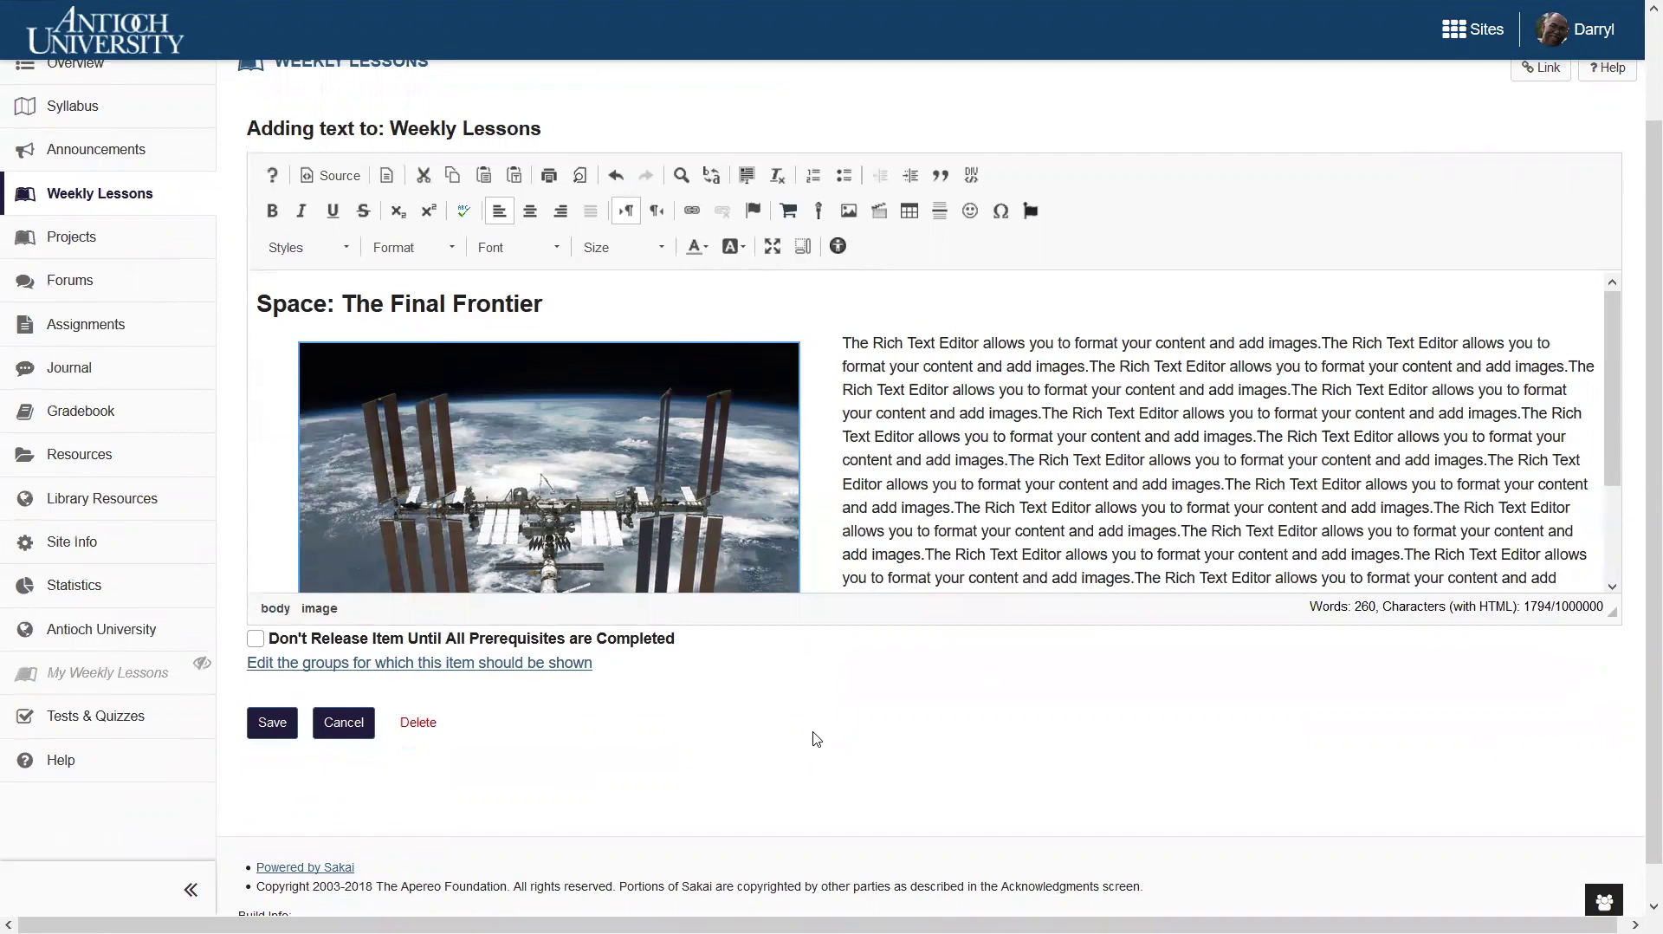
left_click(272, 723)
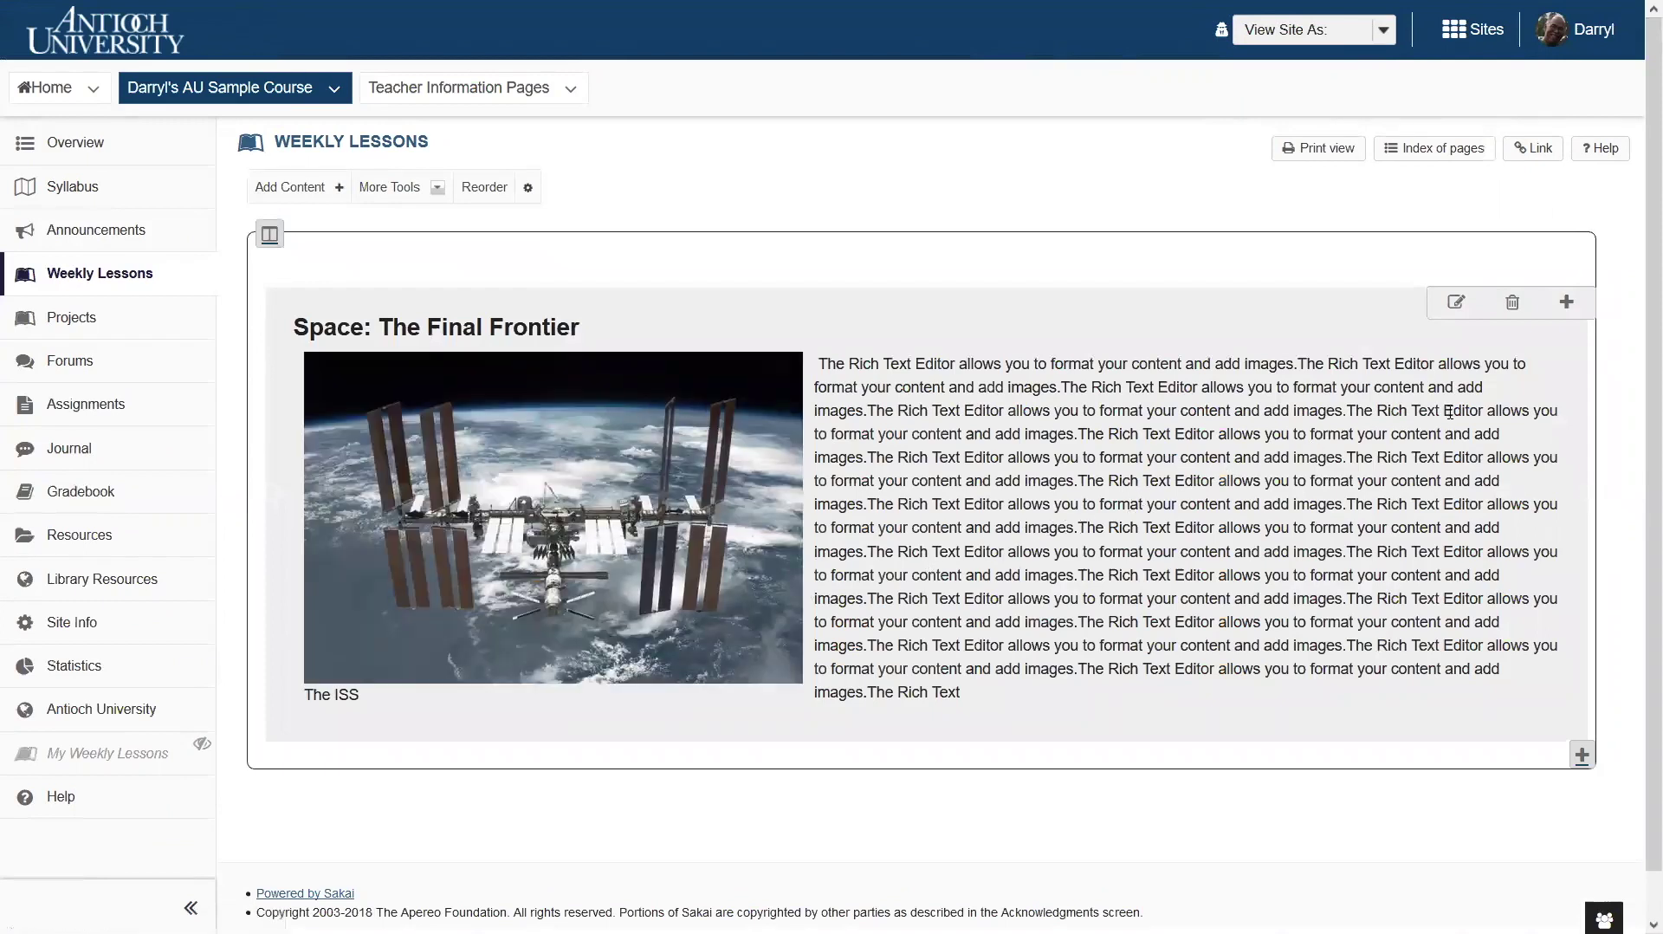
left_click(1459, 309)
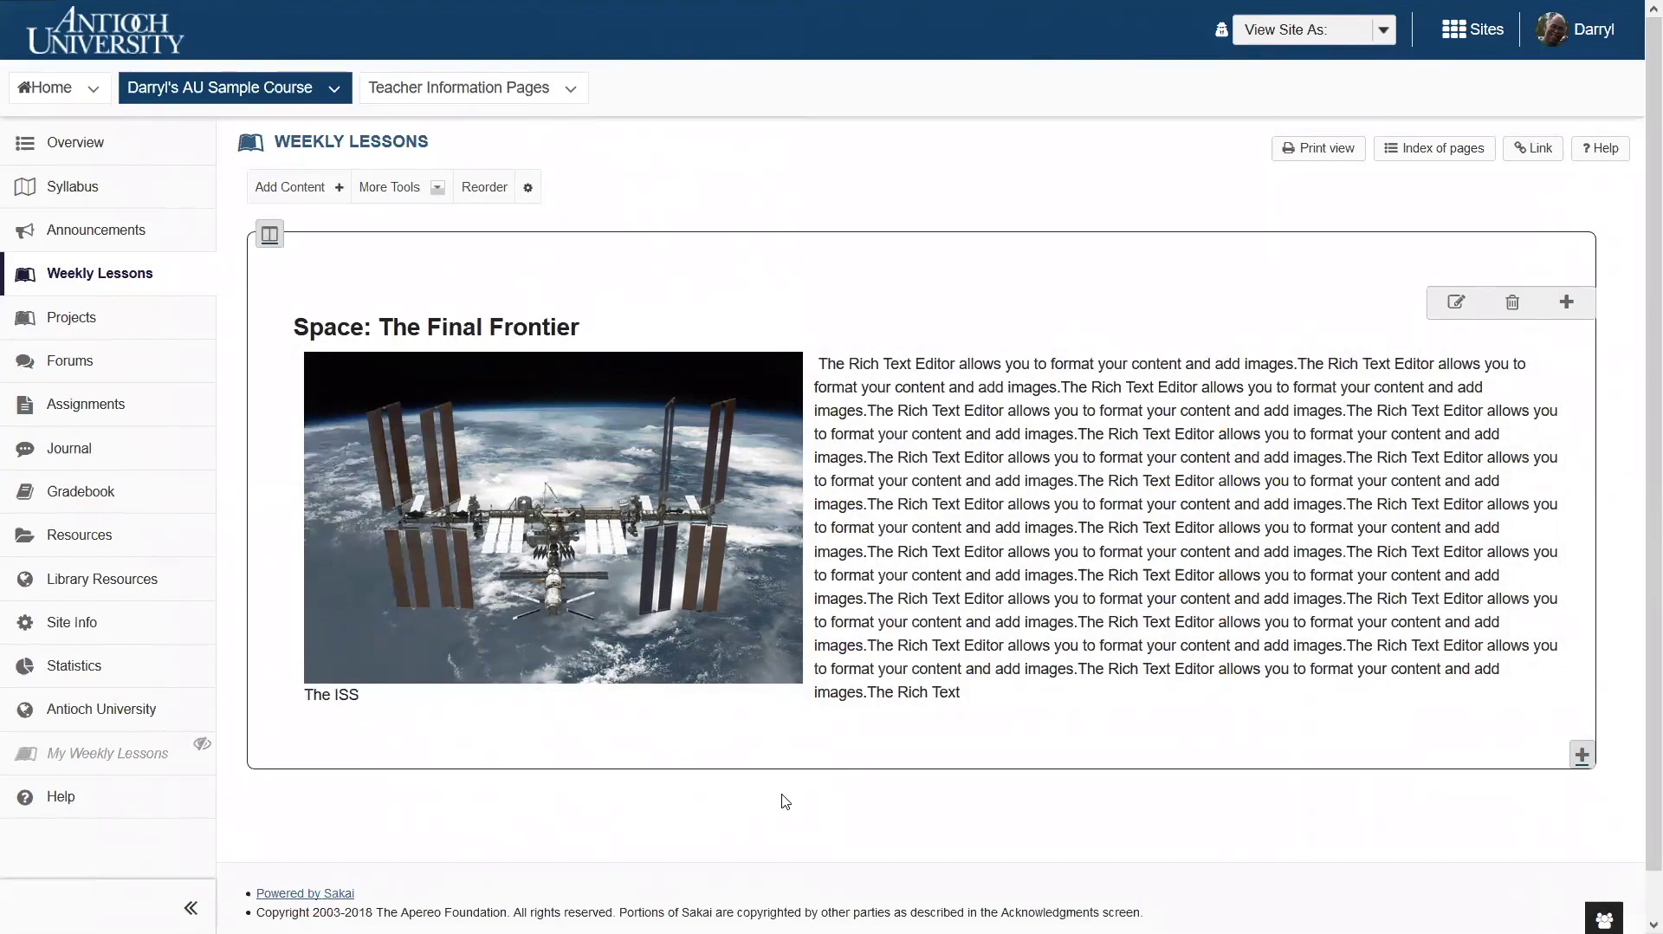
Embed the uploaded picture 1280px-M82_HST_ACS_2006-14-a-large_web.jpg from the computer's Pictures folder at the end of the page
left_click(288, 189)
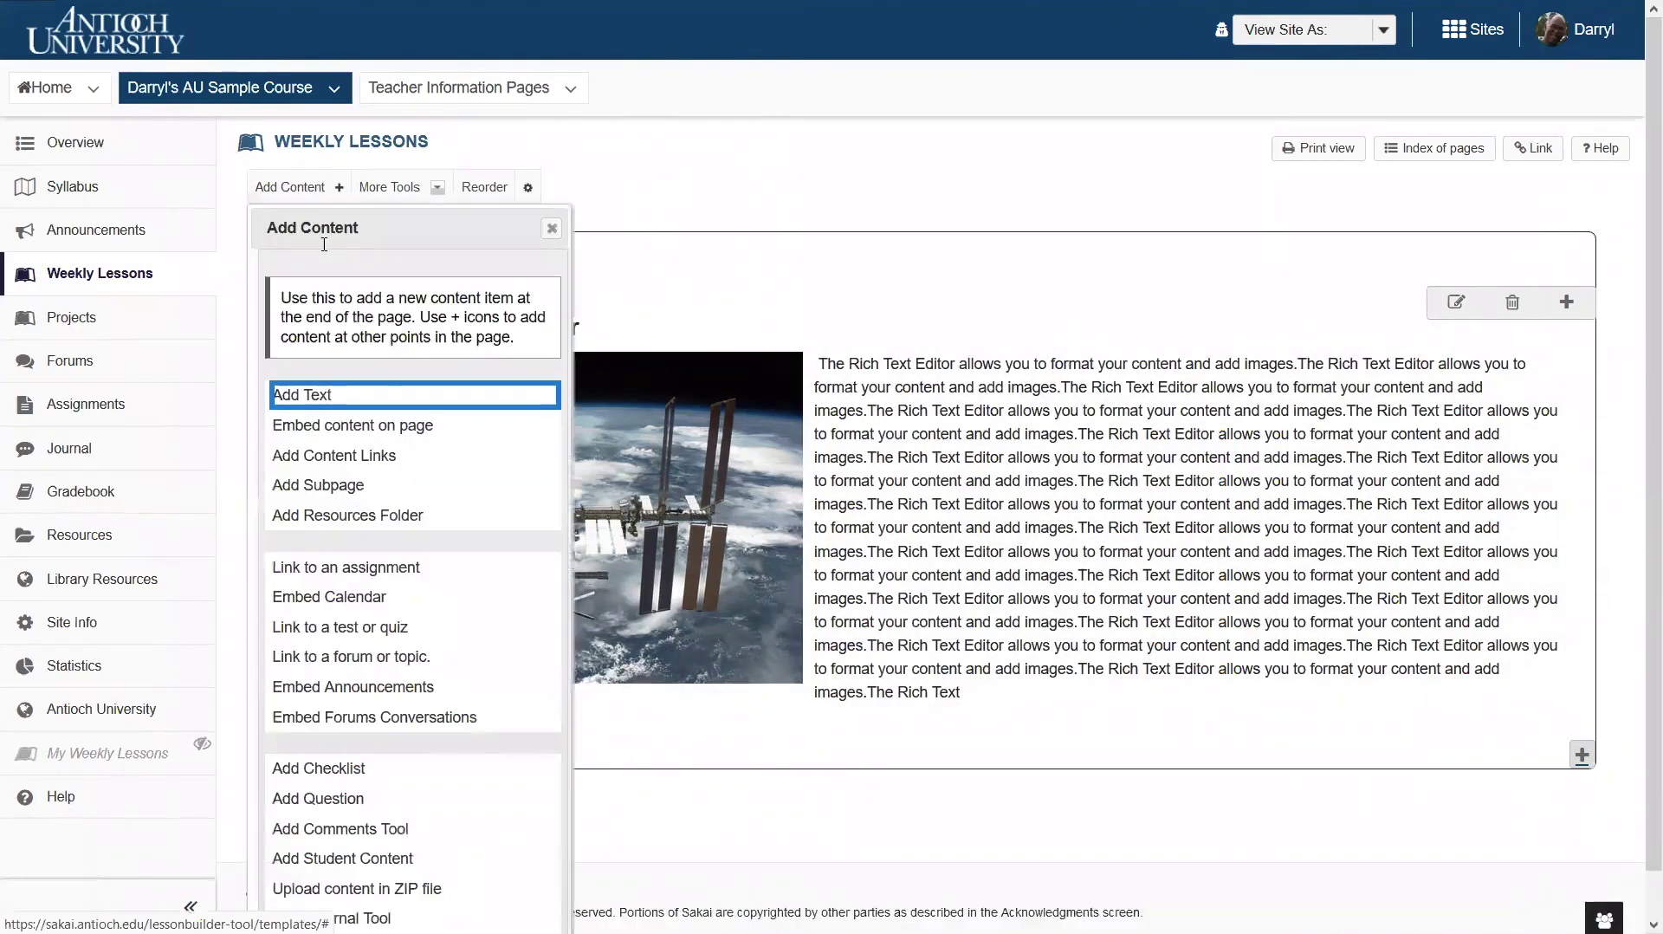
left_click(349, 426)
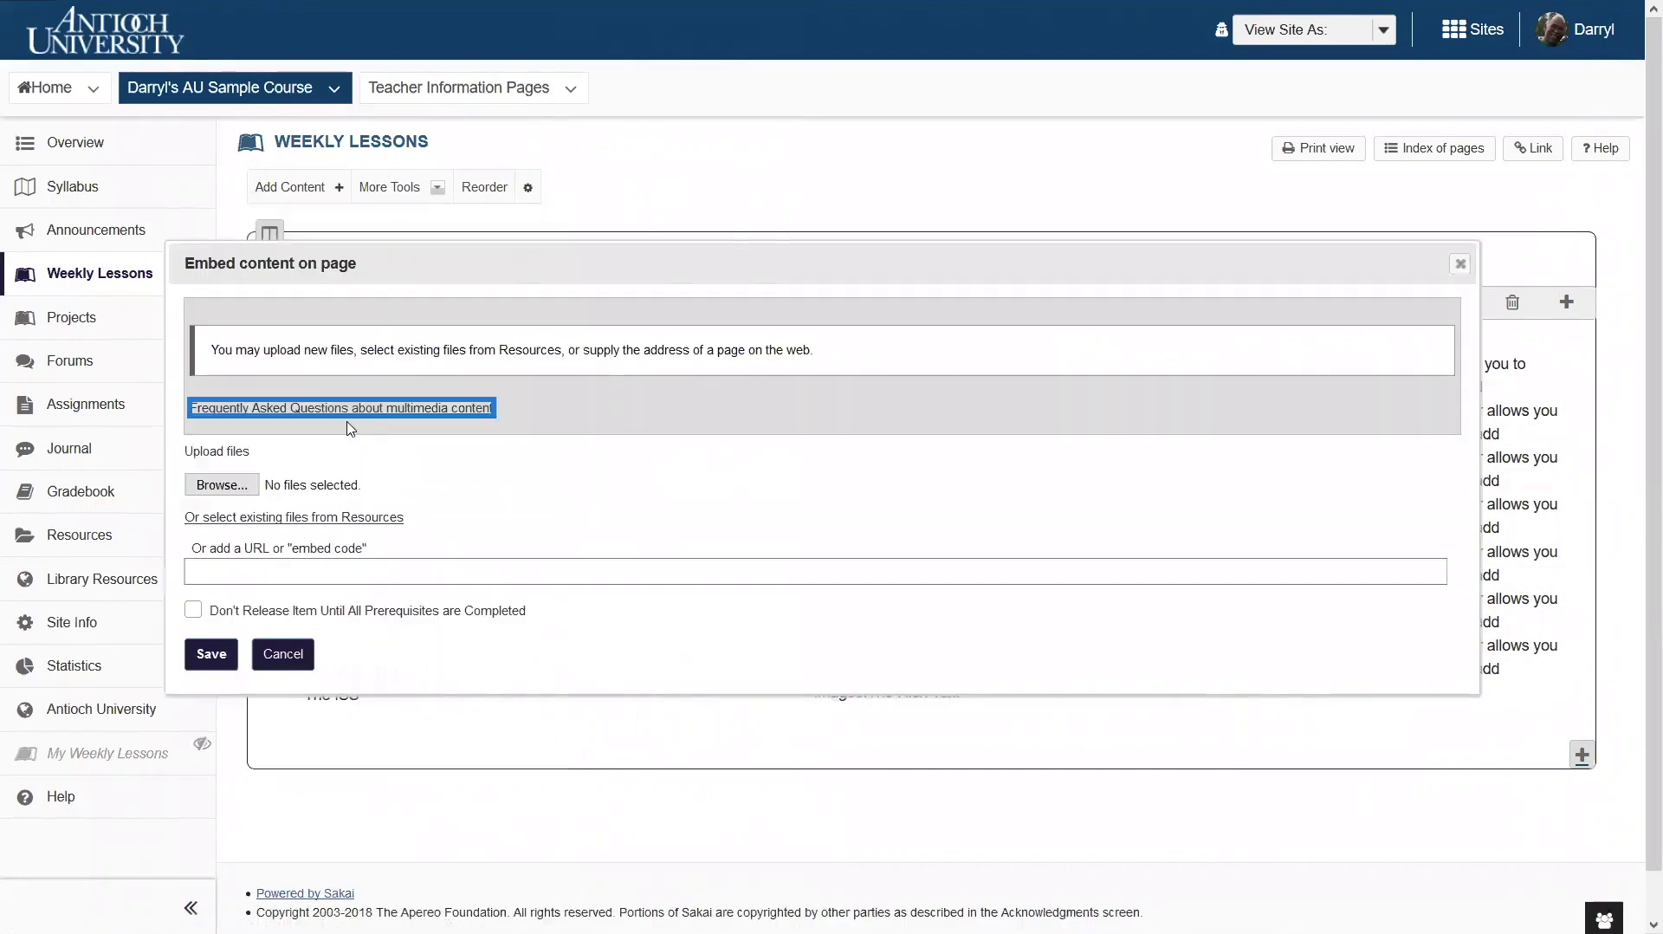
left_click(221, 485)
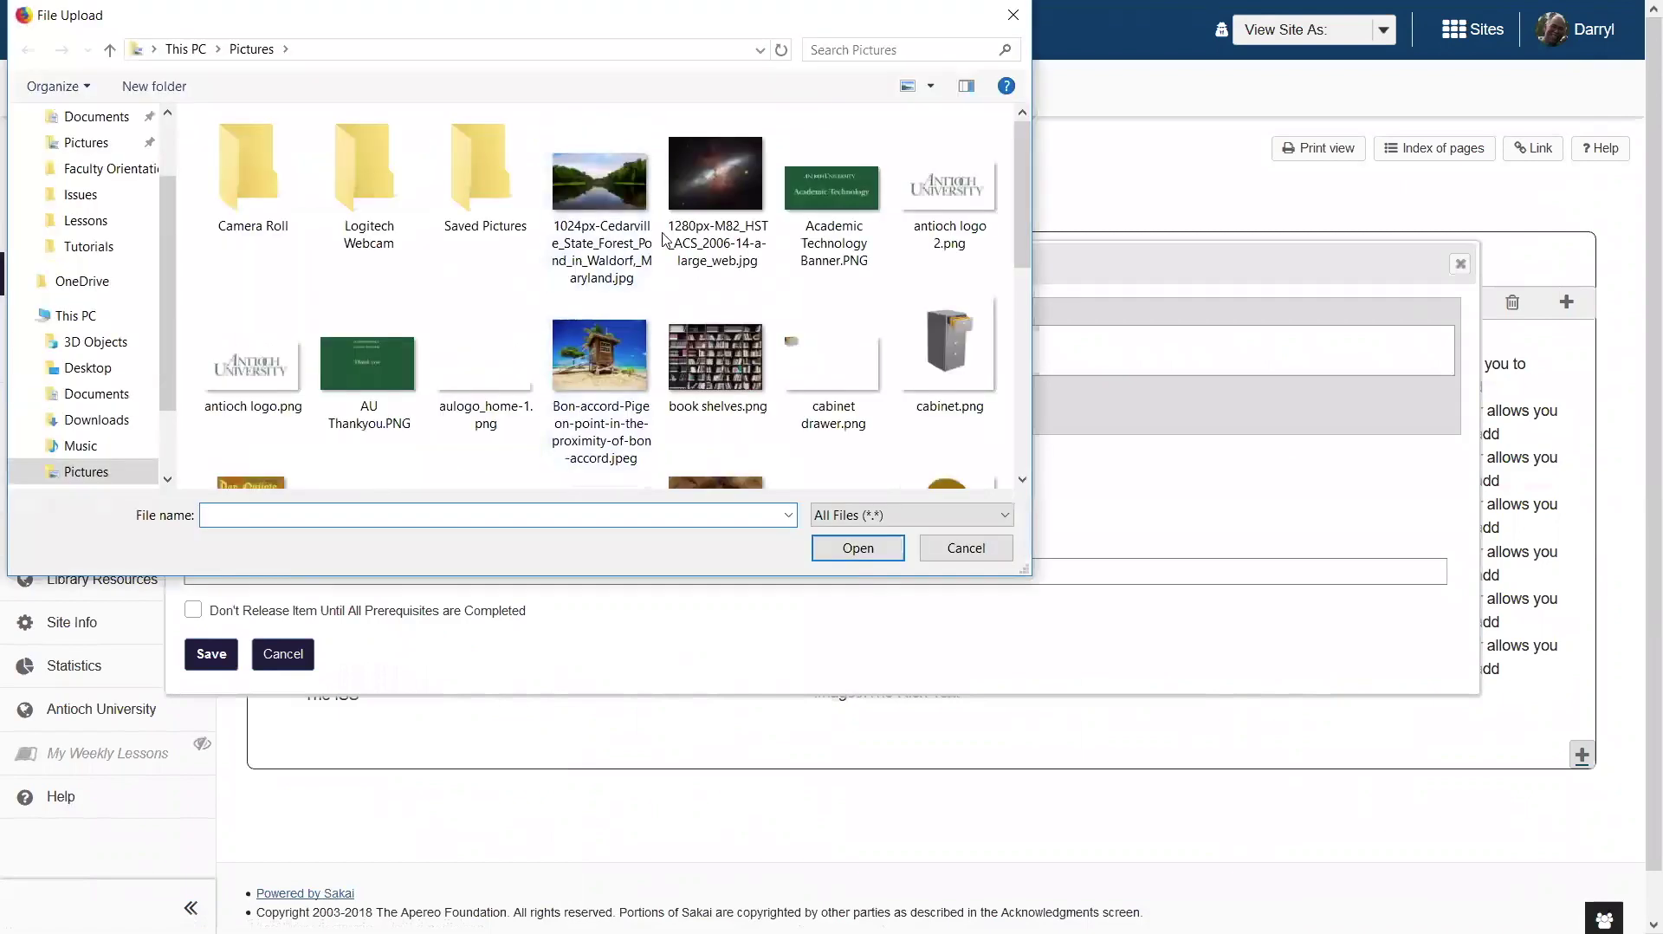
left_click(712, 188)
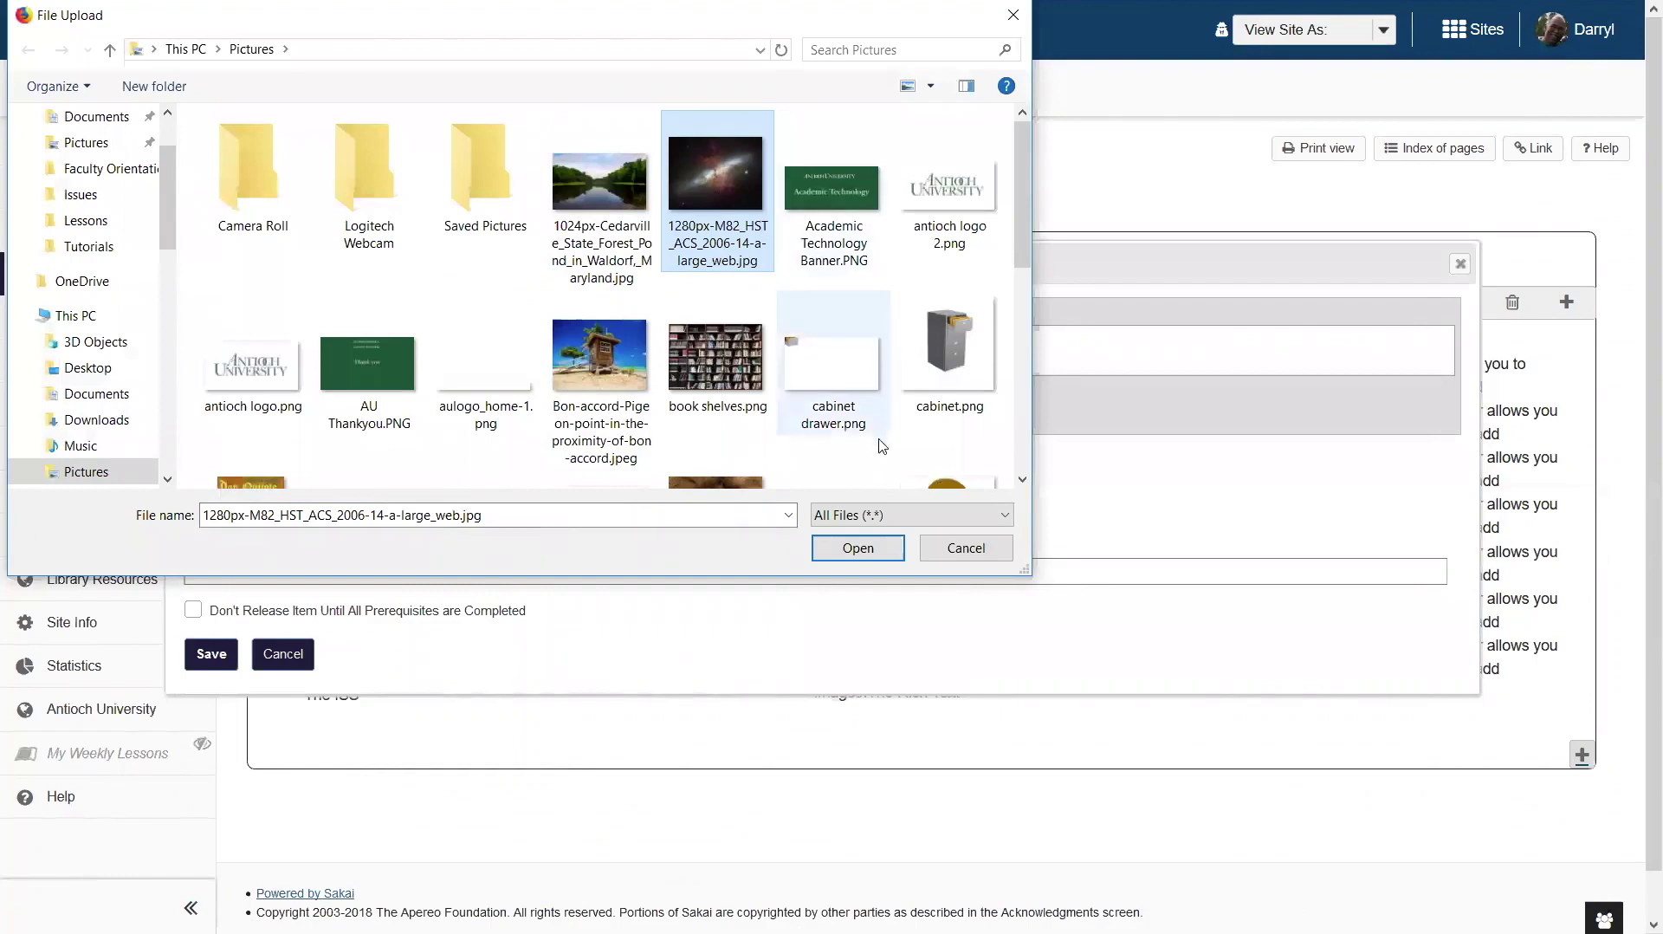
left_click(868, 550)
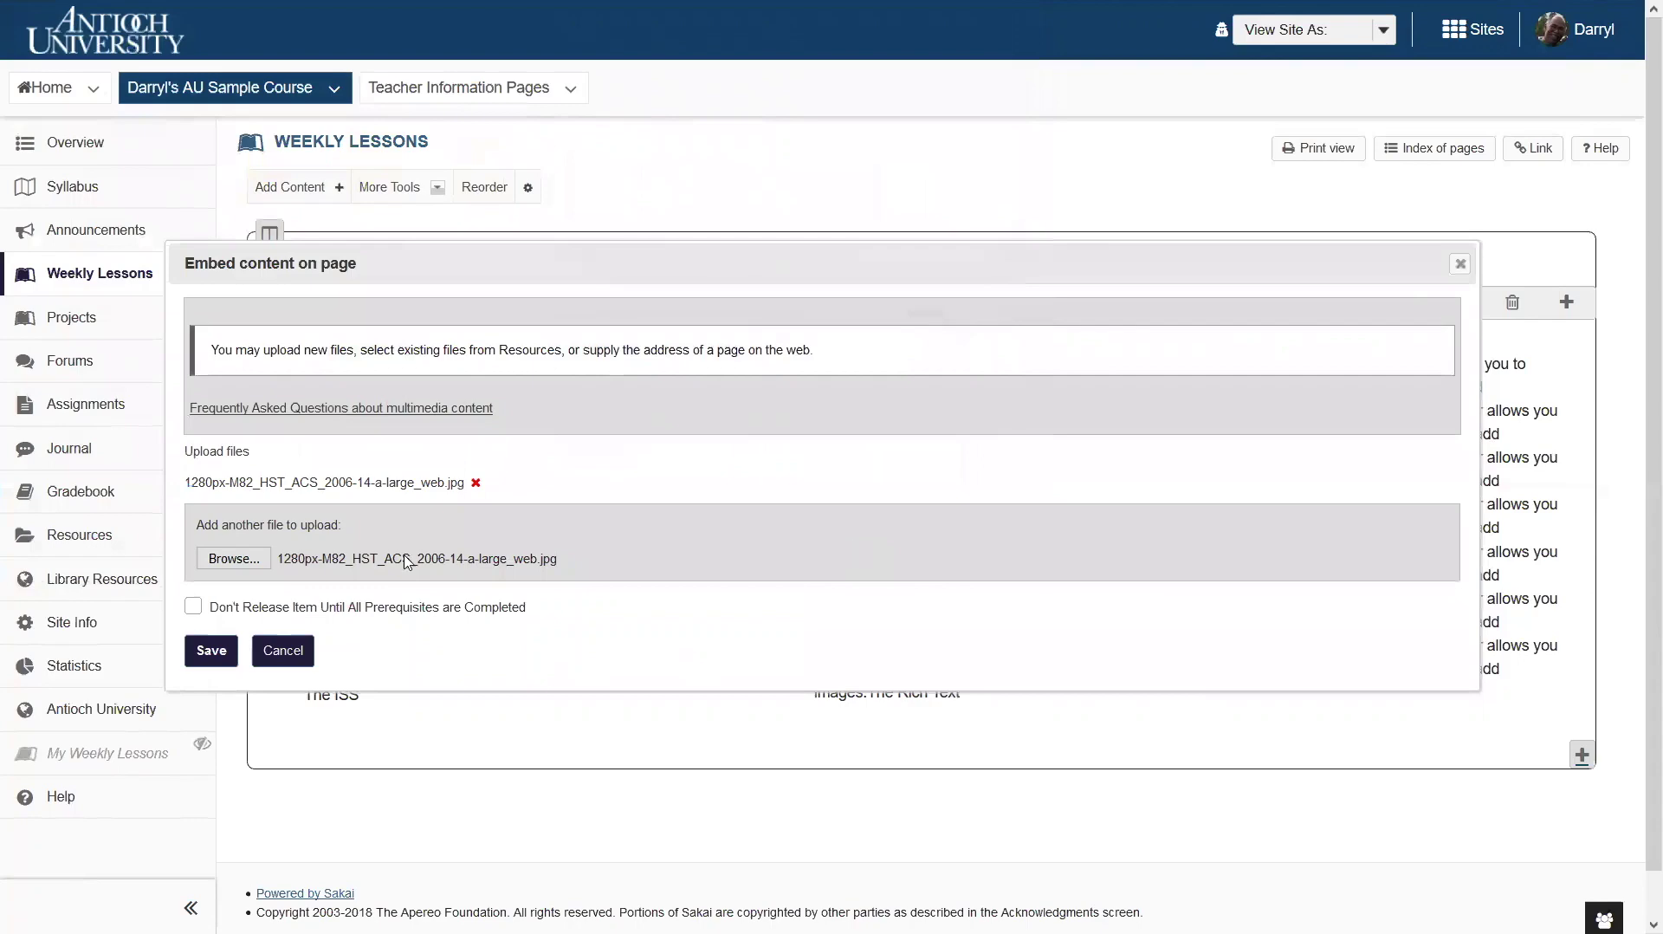
left_click(210, 651)
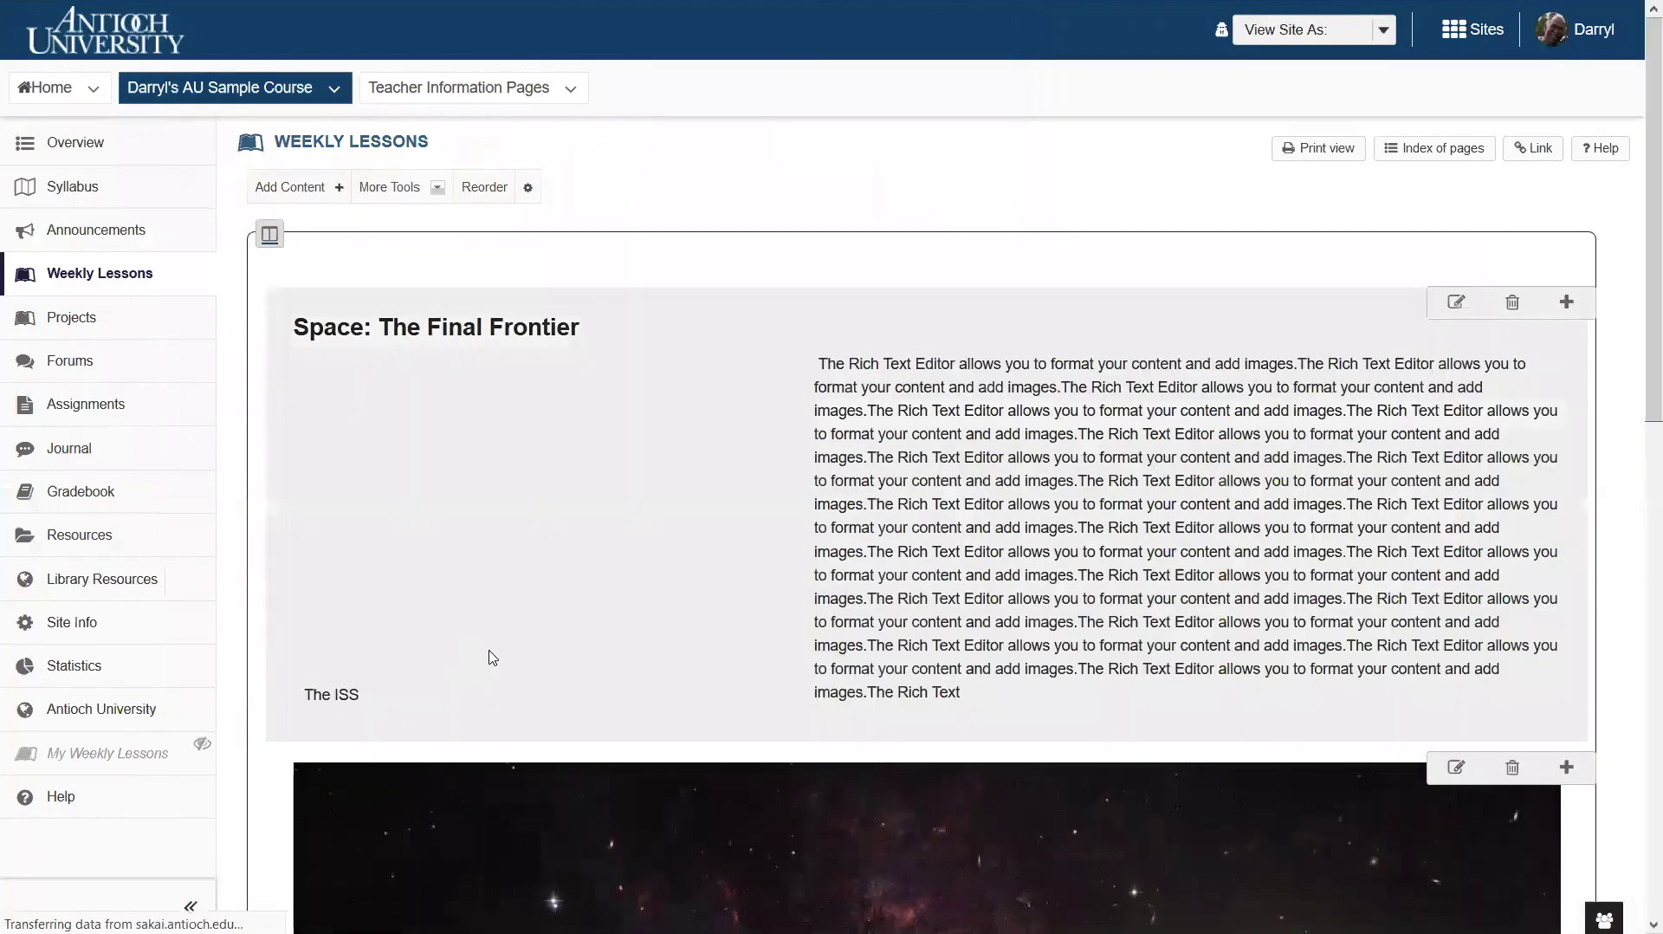
Set the embedded galaxy picture's width to 500 and its alt text to "M82 Galaxy"
scroll(762, 667, "down", 3)
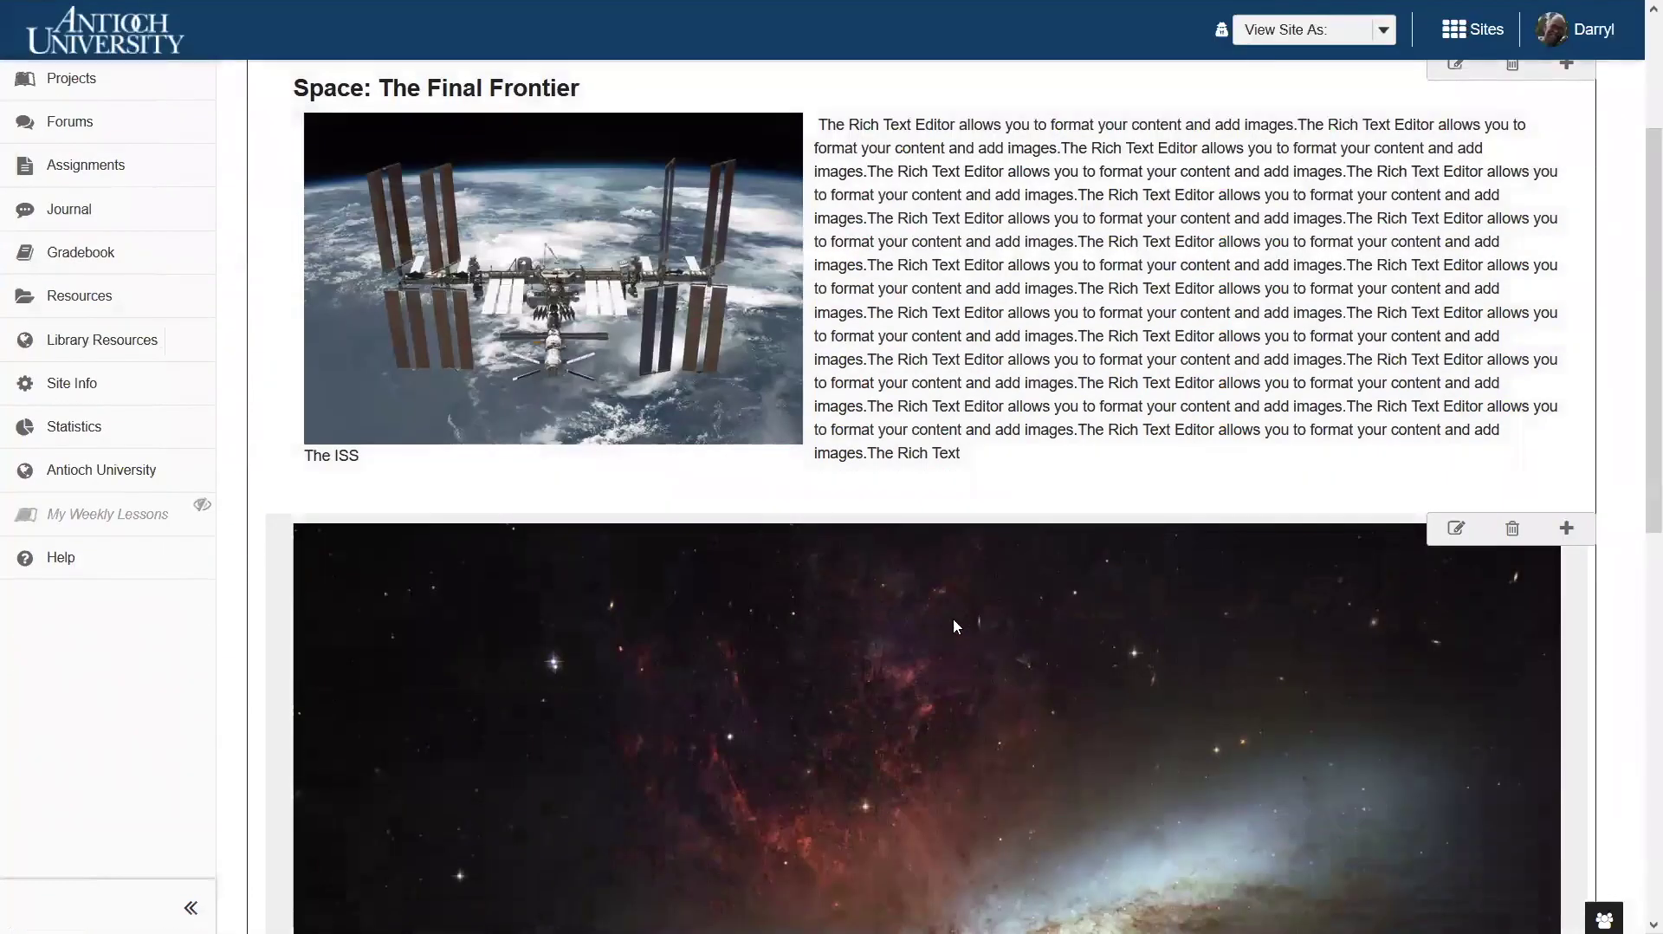
left_click(1457, 529)
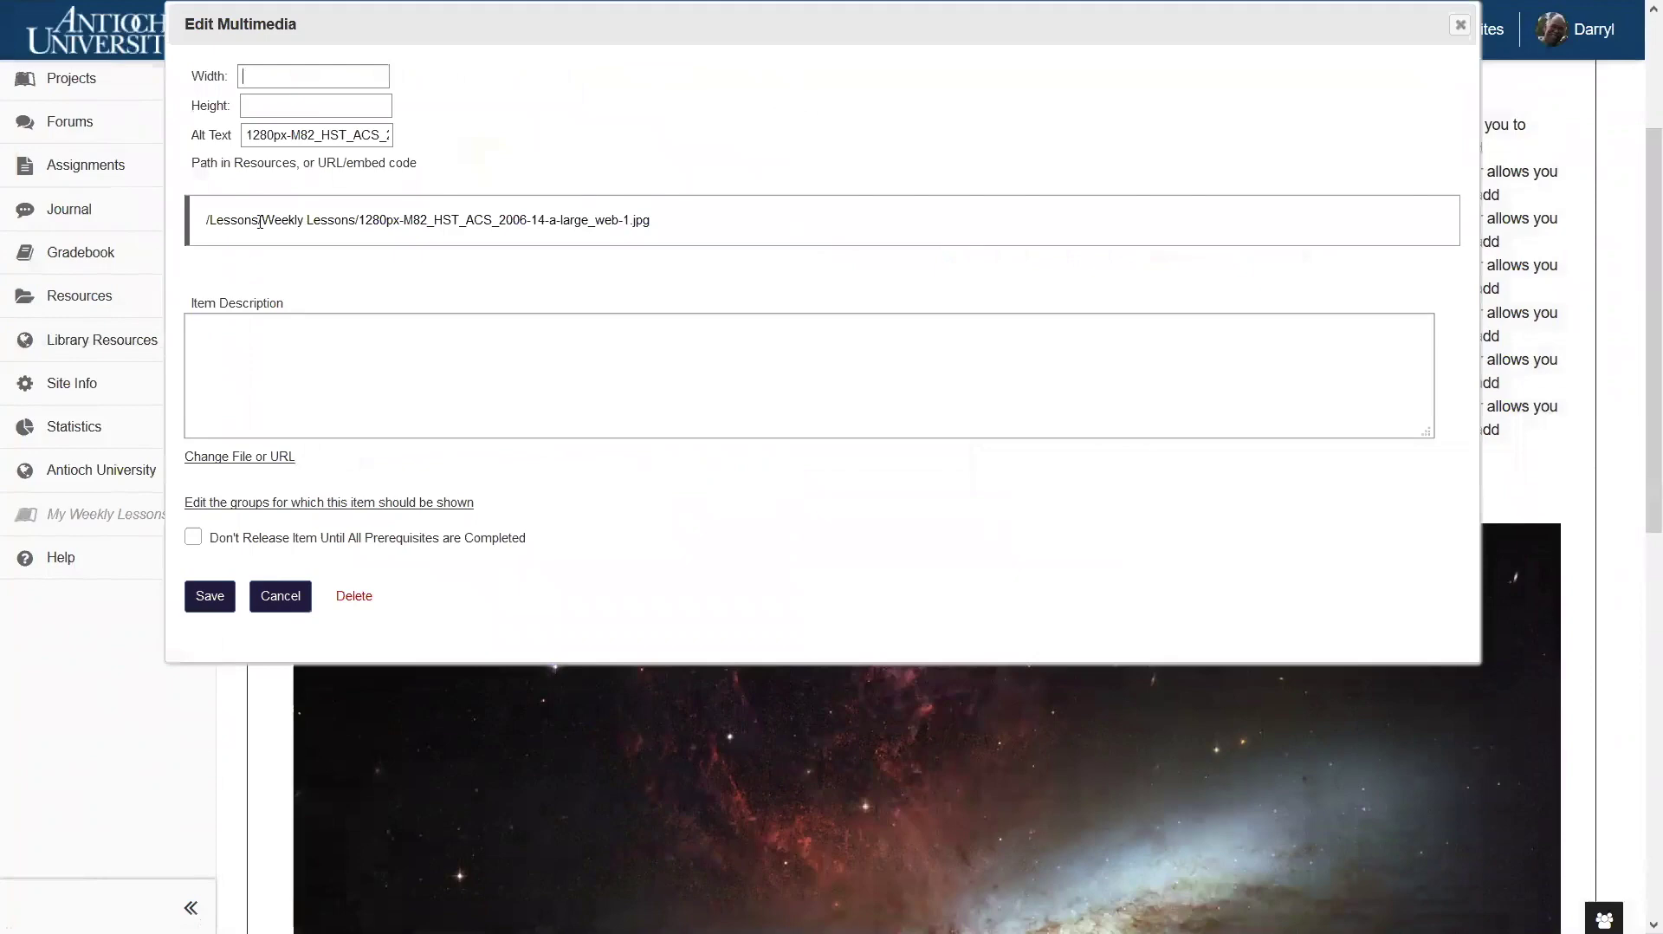
left_click(279, 77)
type("500")
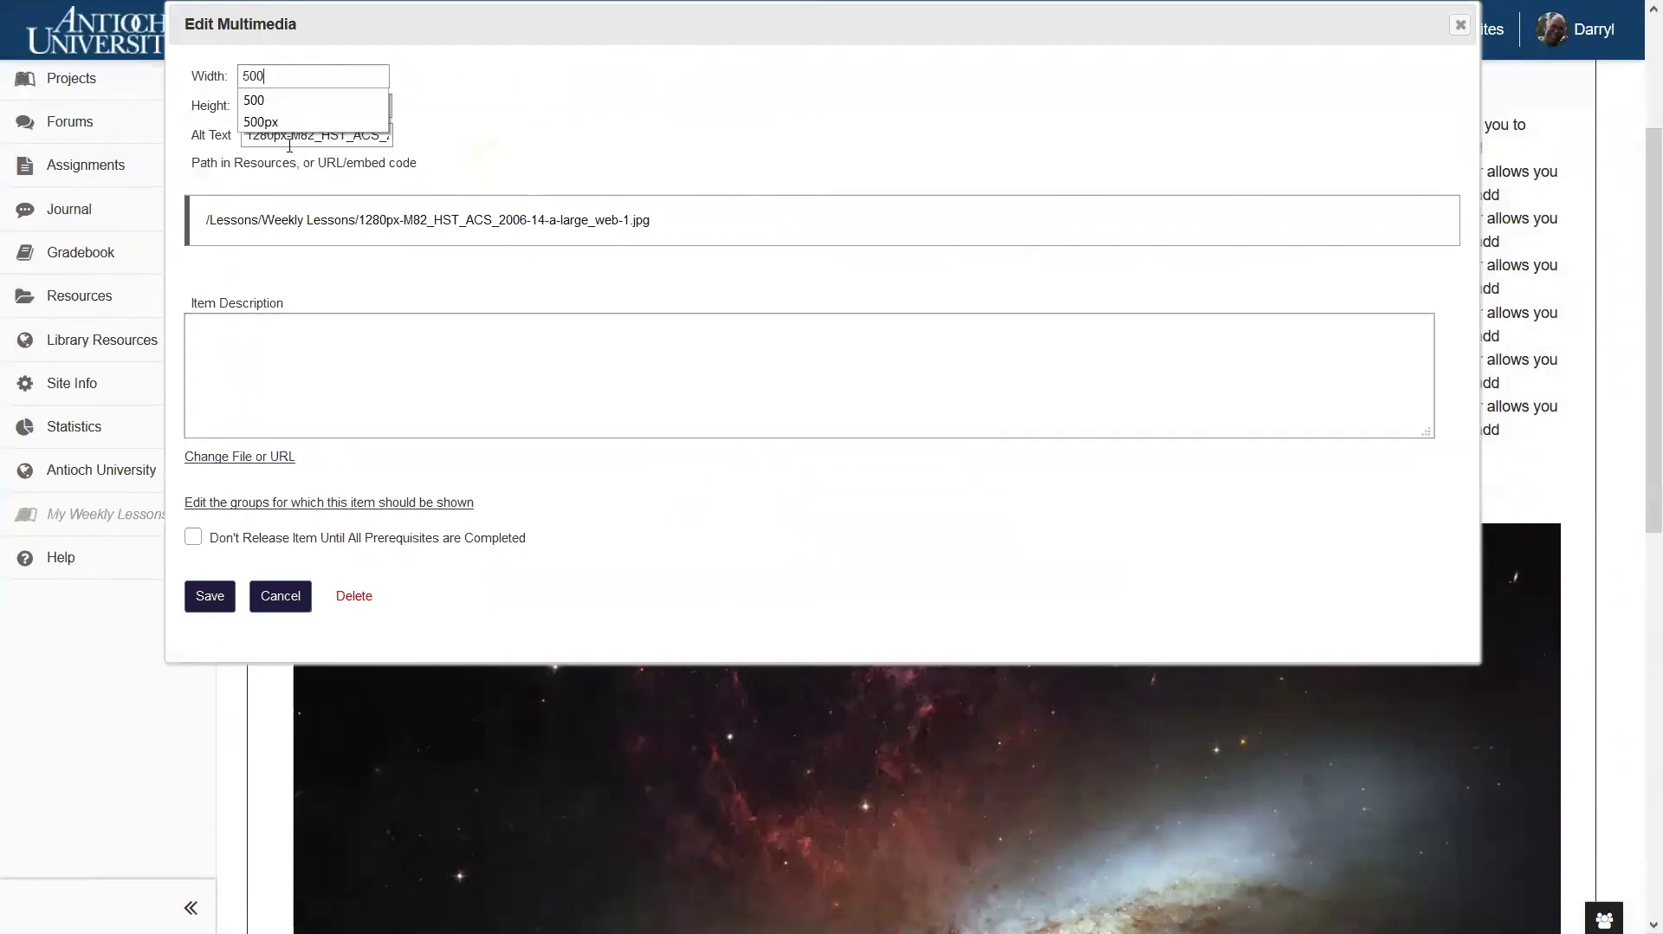
left_click(275, 135)
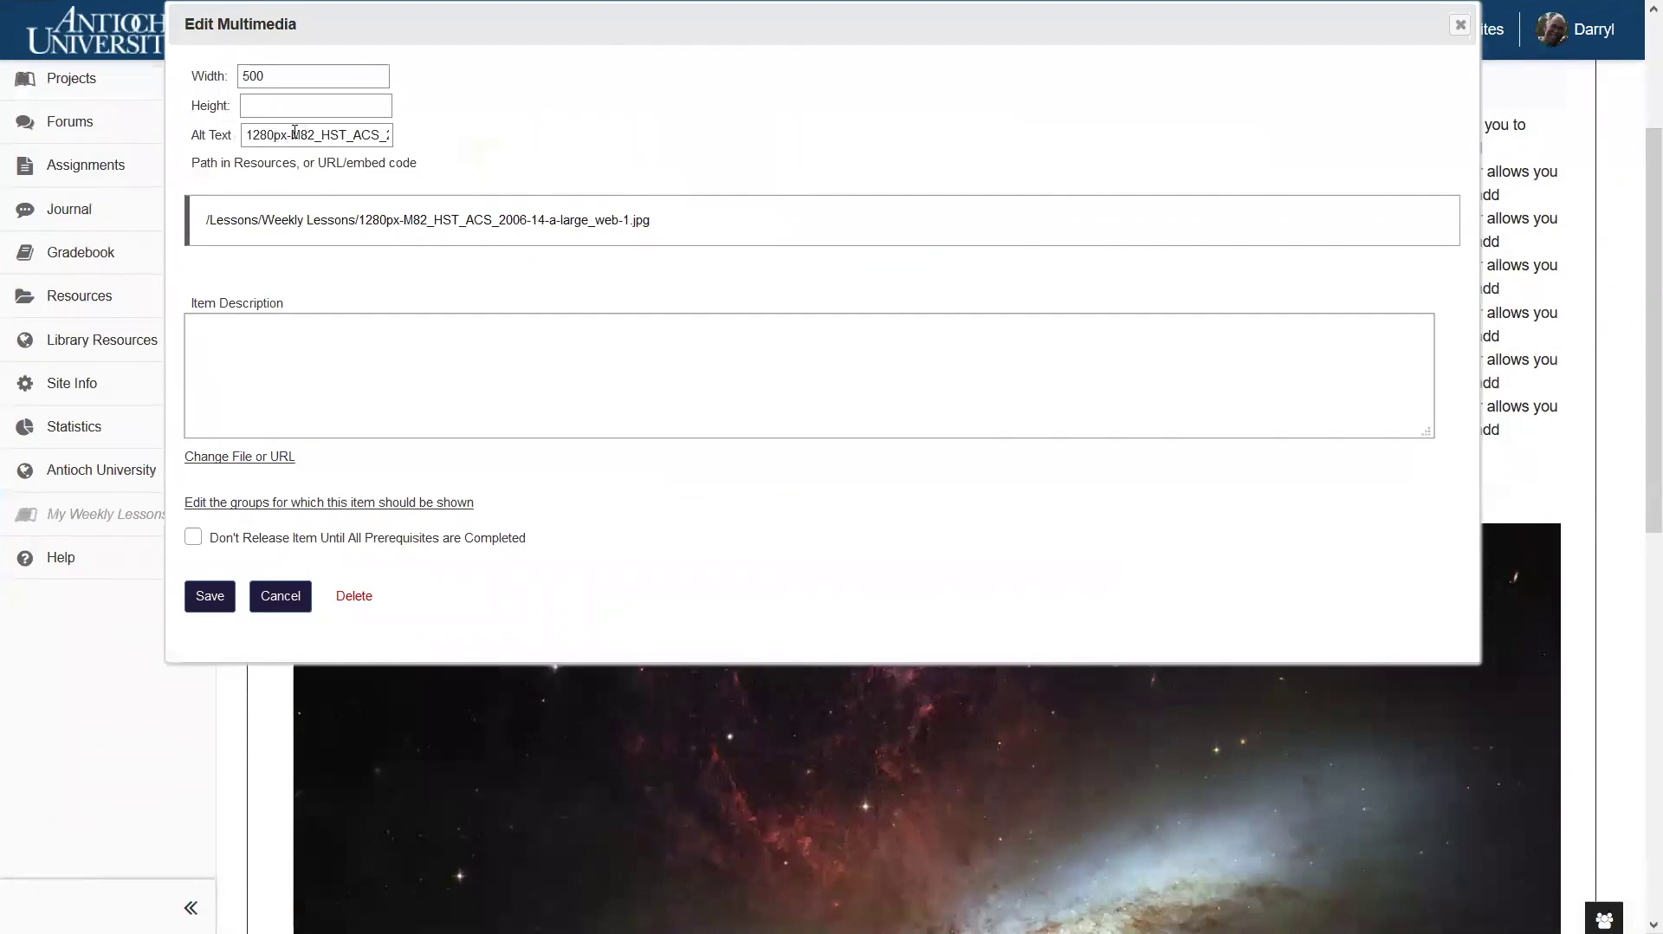
triple_click(284, 134)
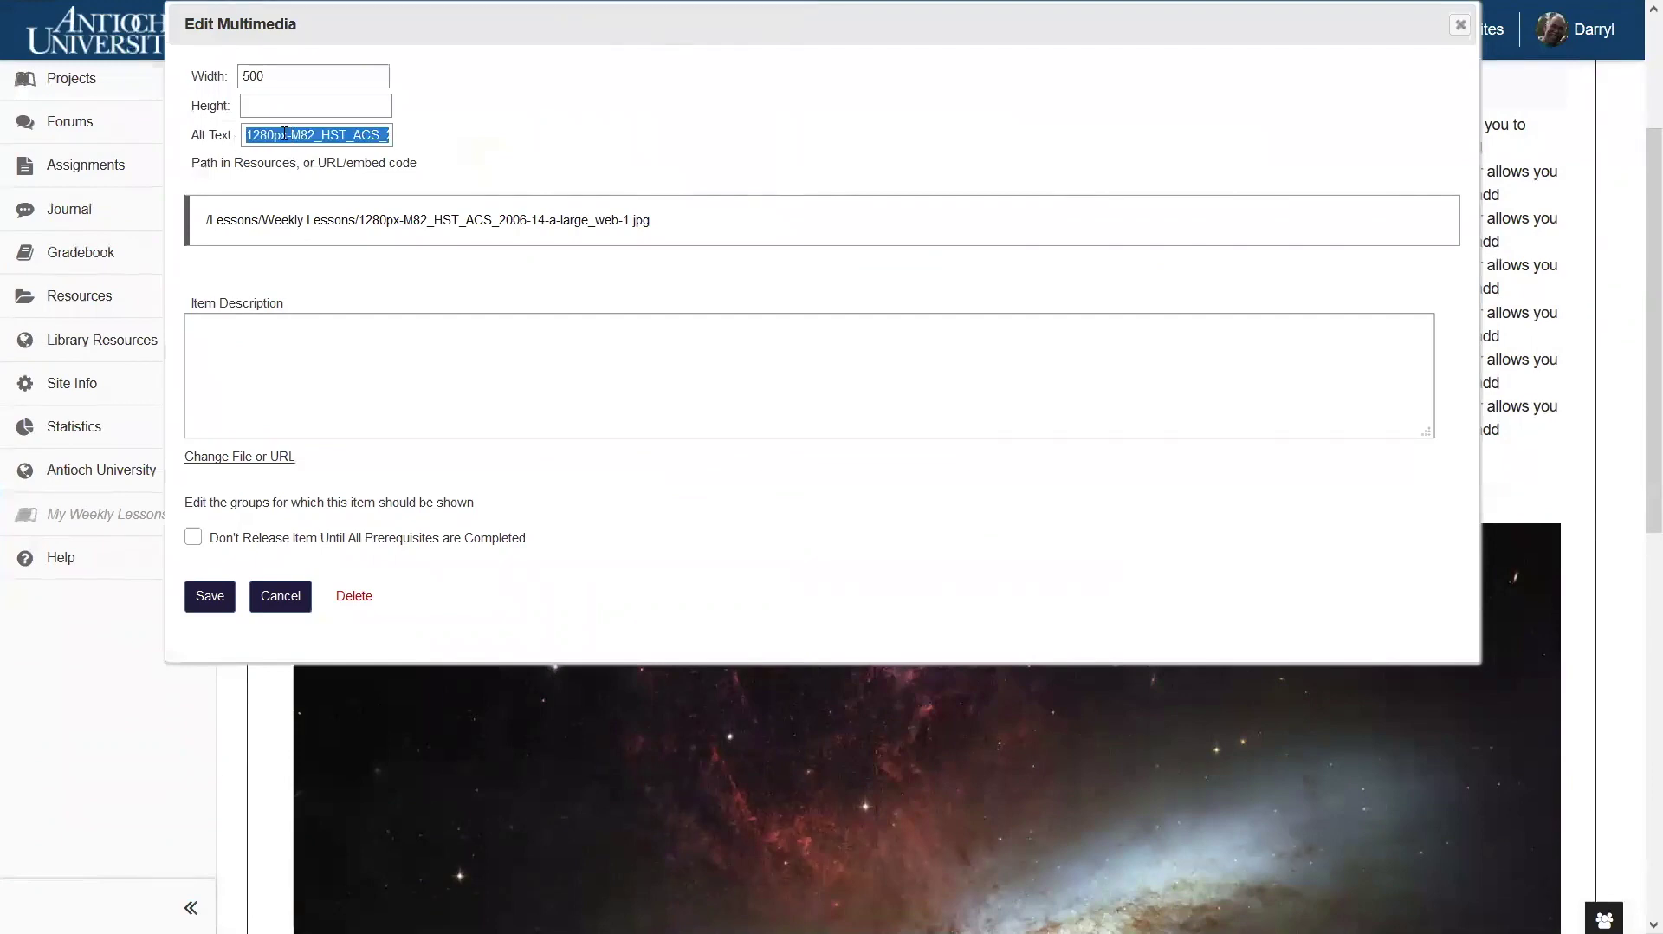
type("M82 Galaxy")
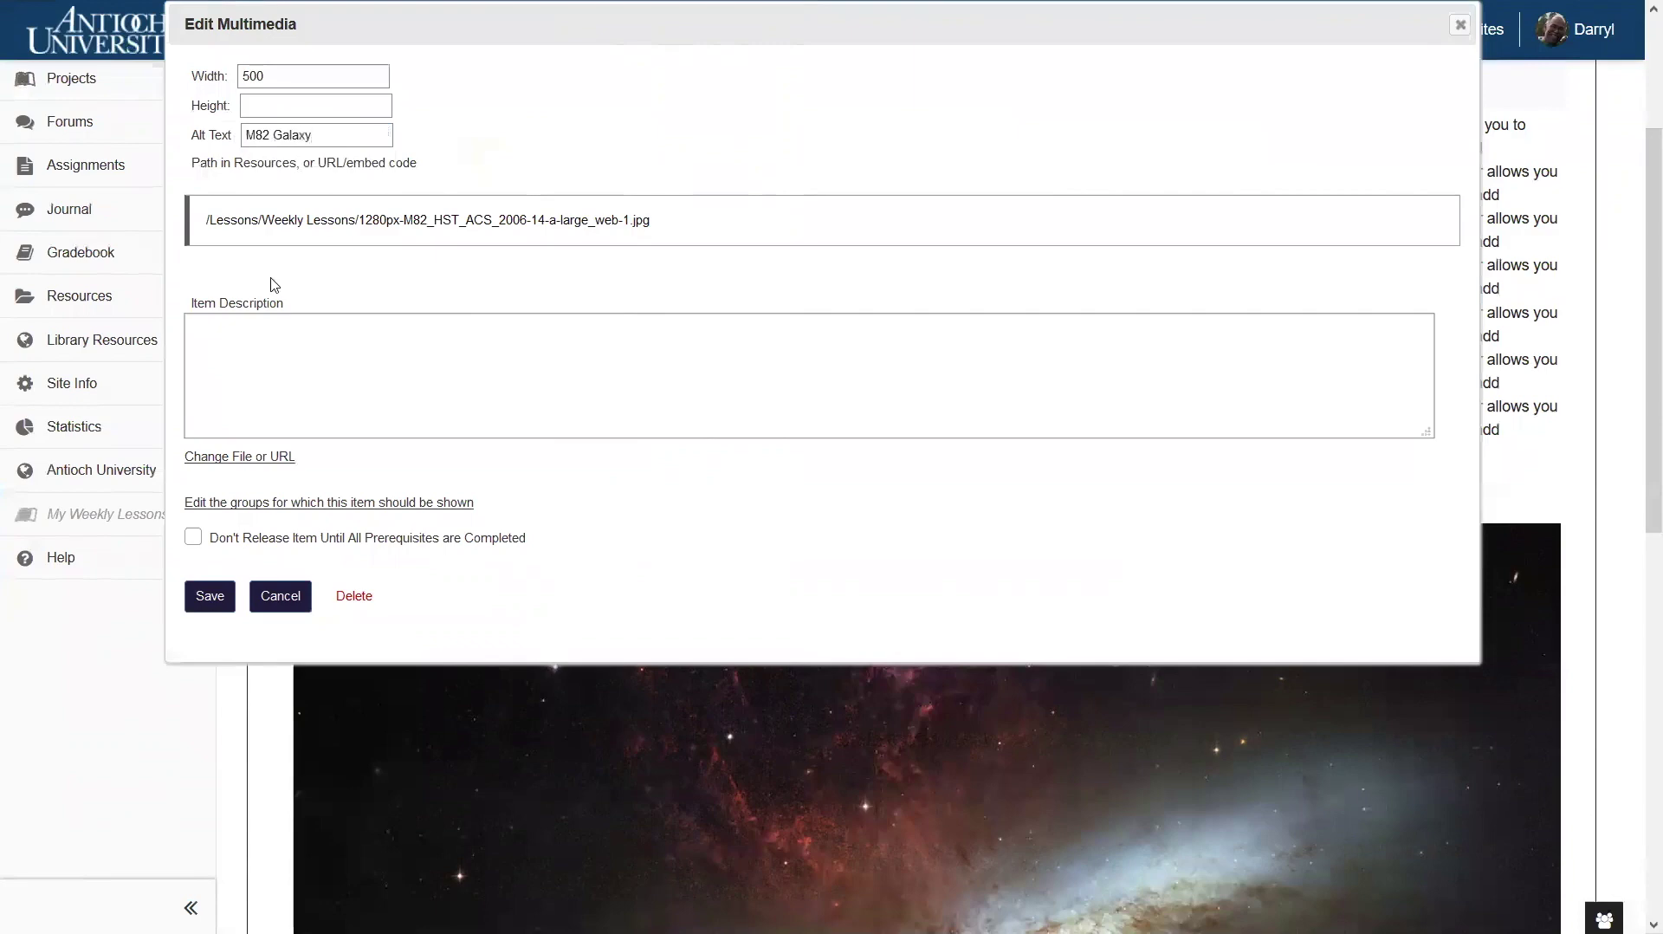
Enter "M85 Galaxy" as the embedded picture's item description and save the multimedia settings
left_click(230, 329)
left_click(227, 326)
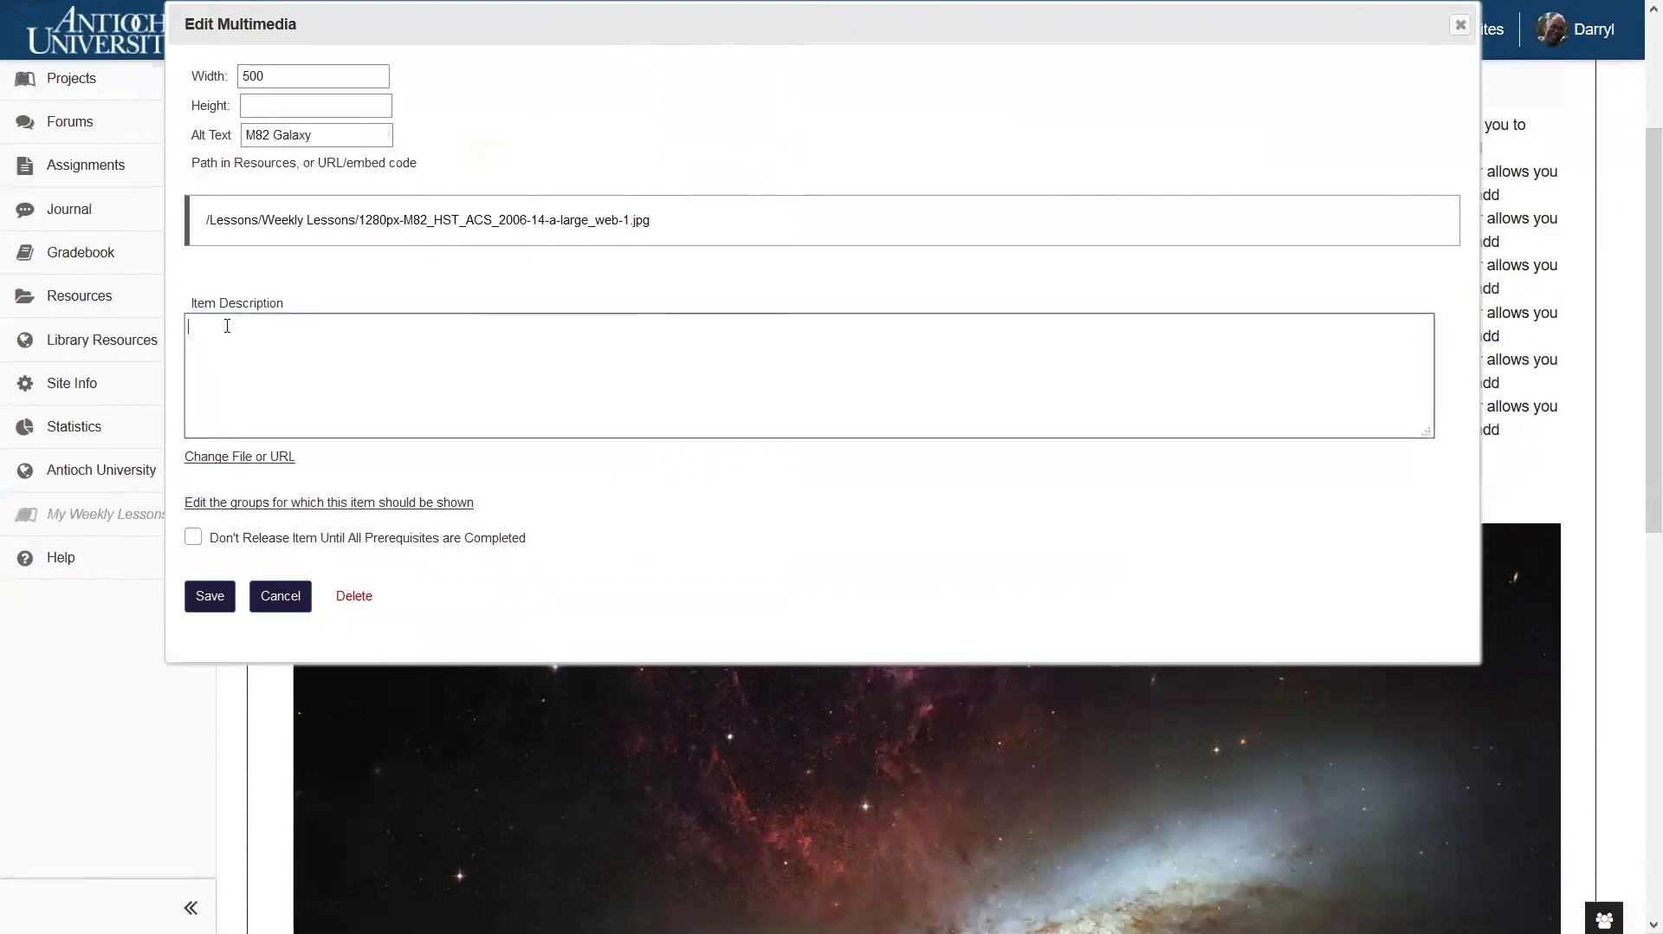
type("M82 galaxy")
left_click(208, 598)
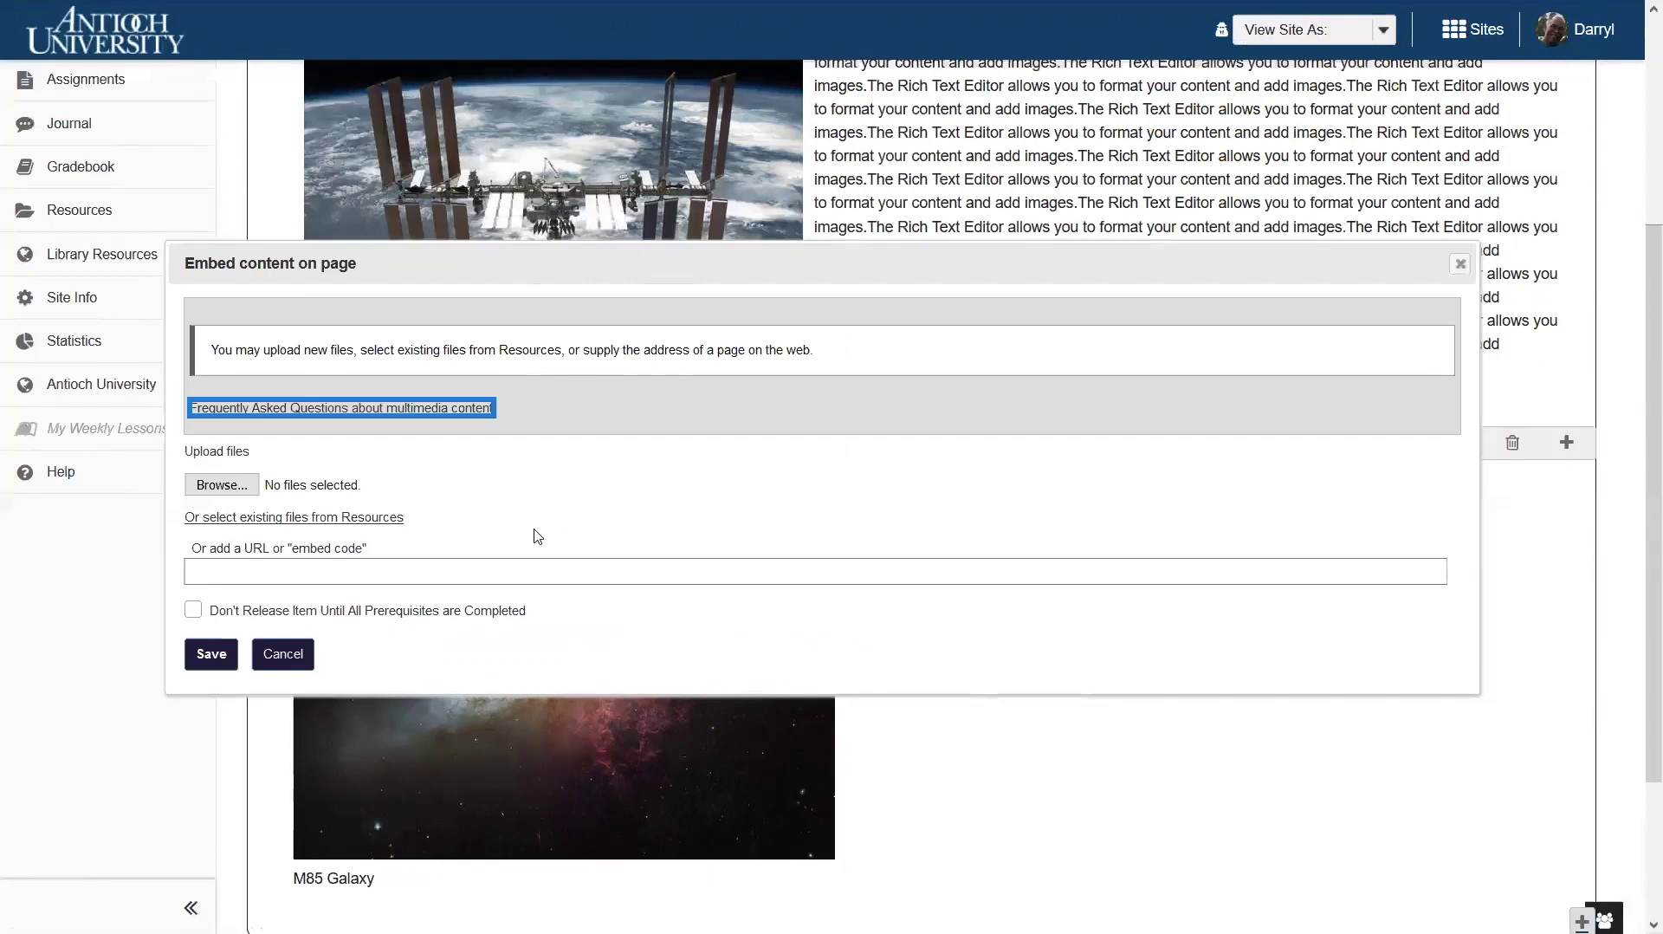
Select the existing file 1280px-M82_HST_ACS_2006-14-a-large_web.jpg from the Images folder in Resources as content to embed
left_click(320, 519)
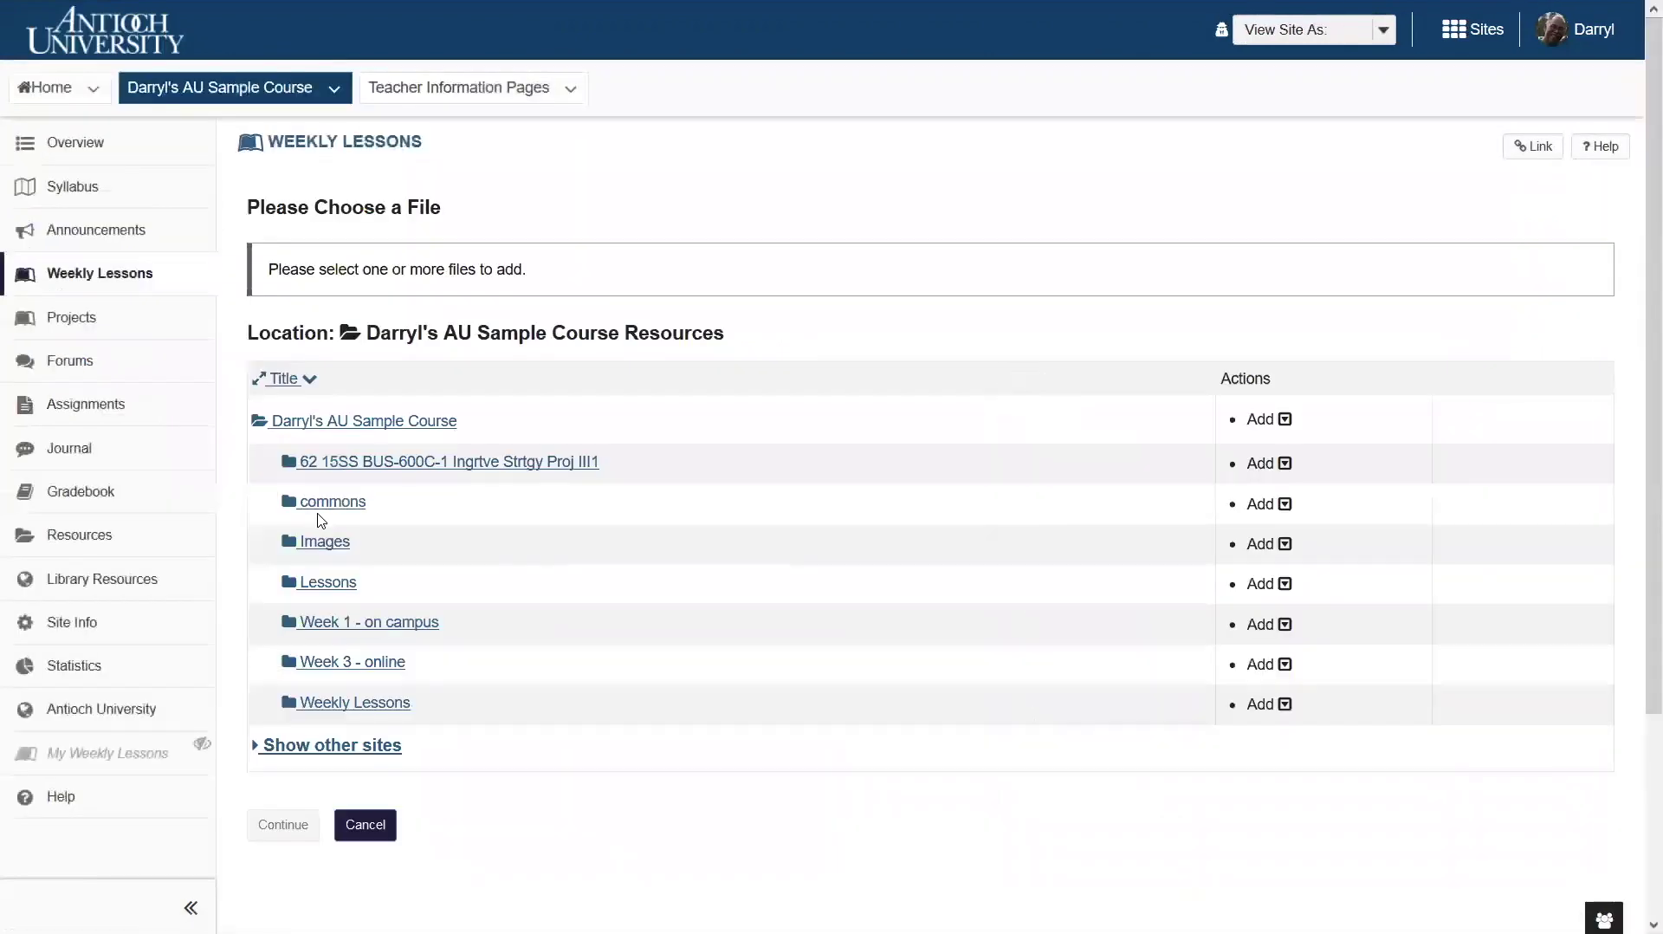
left_click(334, 544)
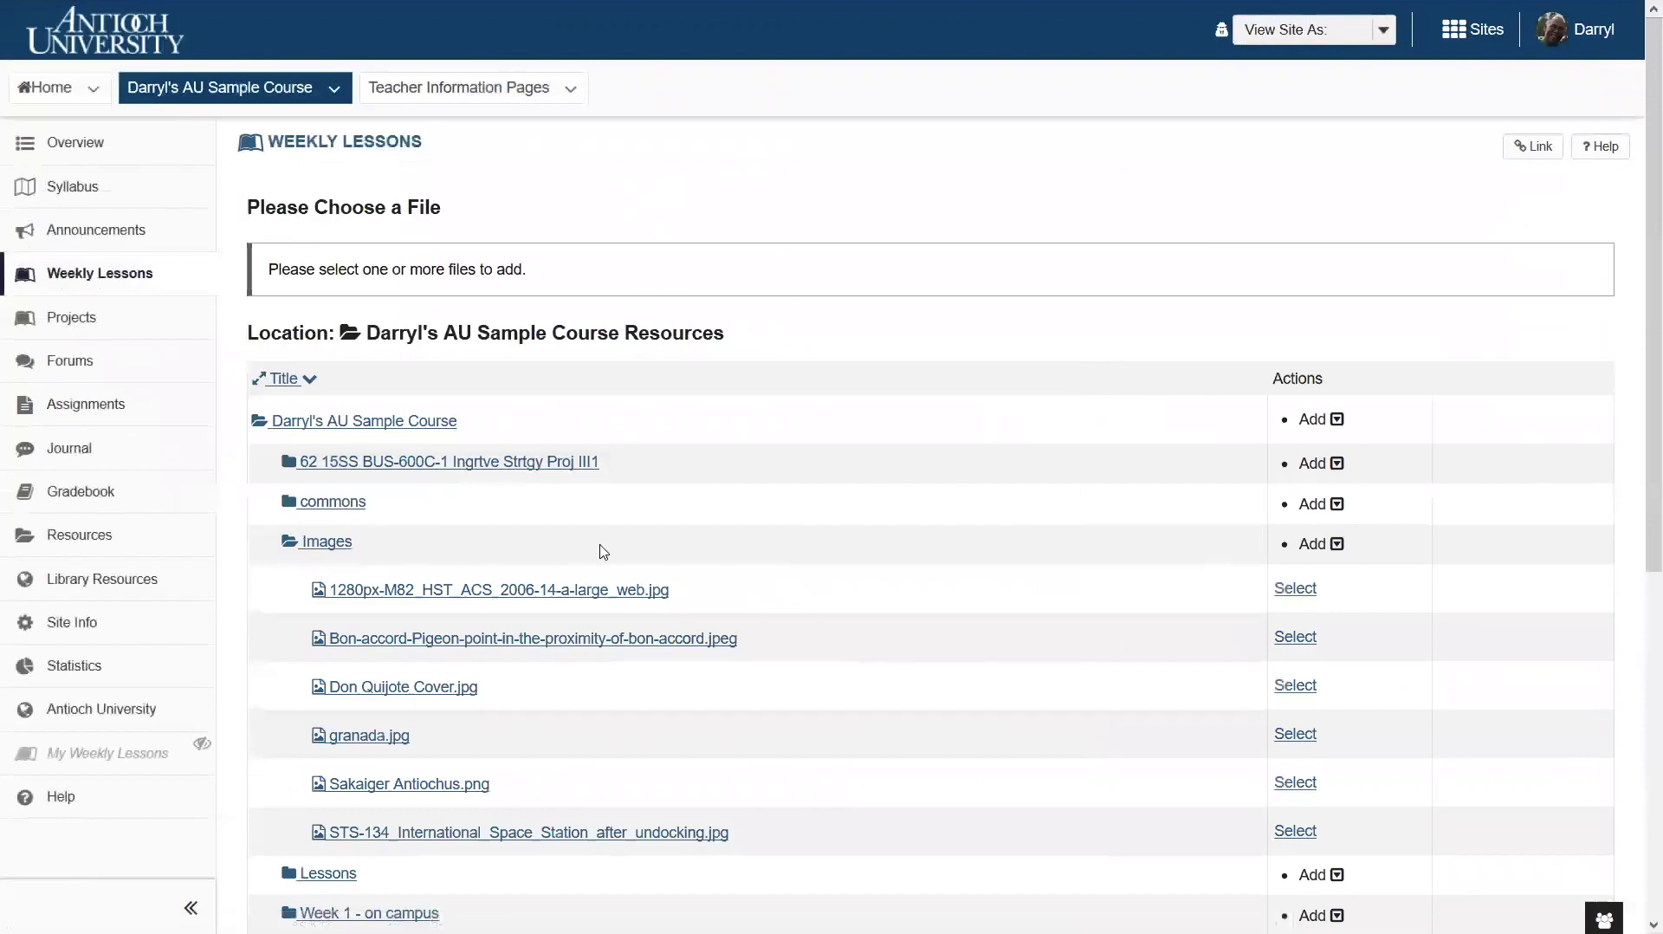
left_click(1295, 589)
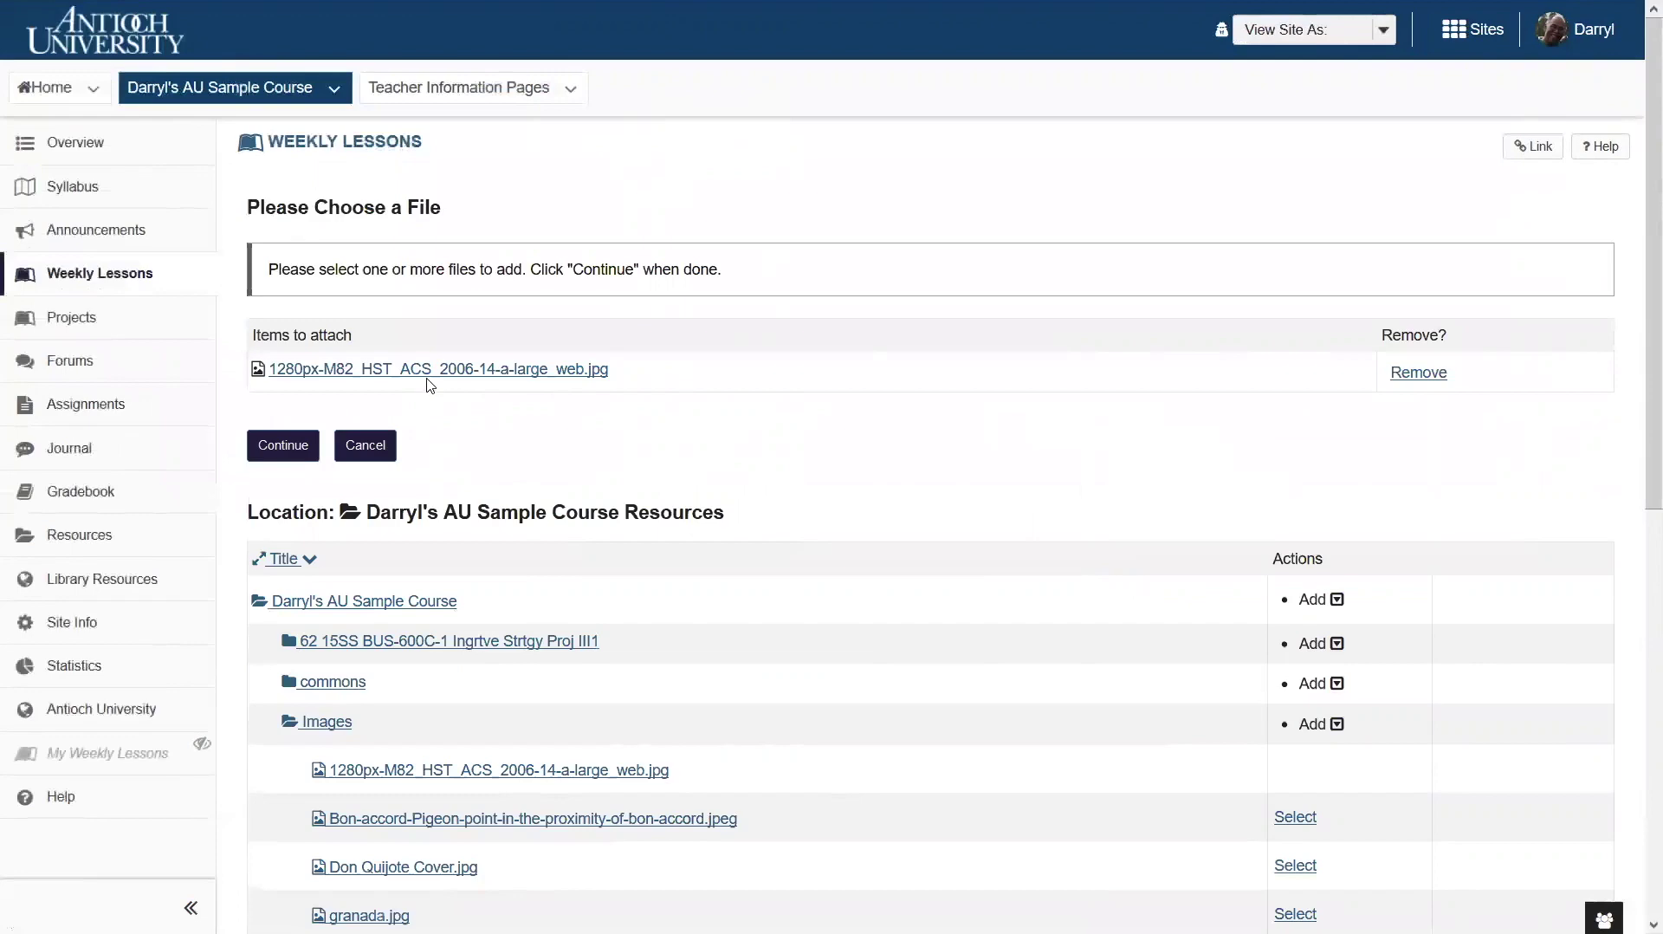
scroll(516, 459, "down", 4)
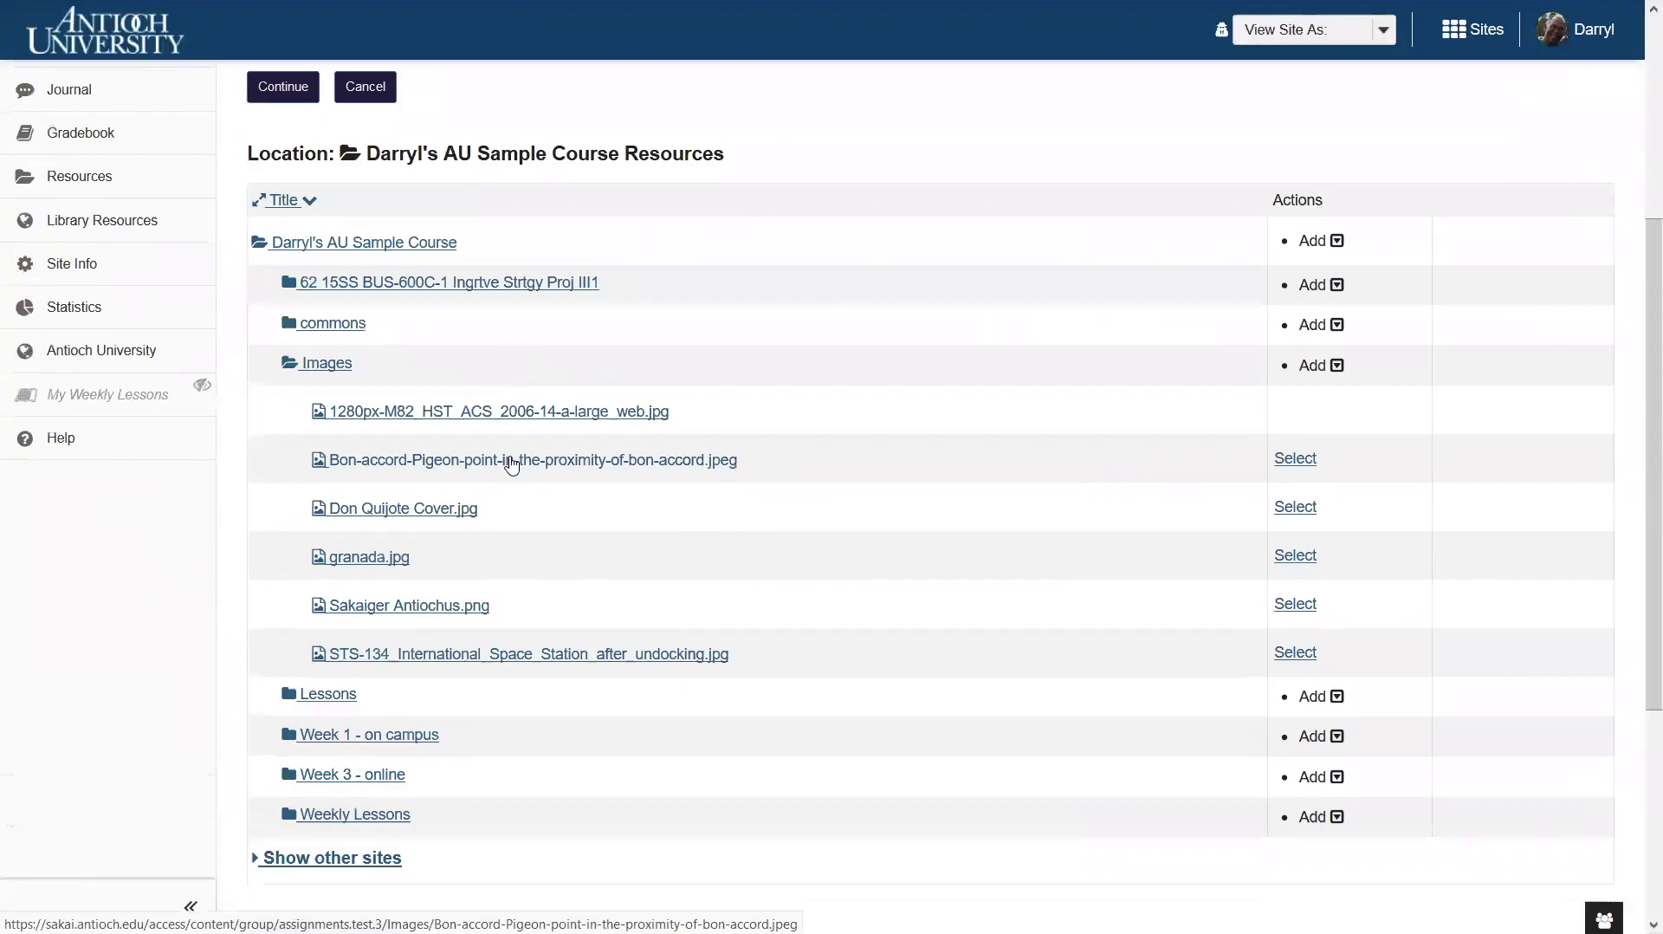
scroll(460, 473, "down", 4)
left_click(282, 587)
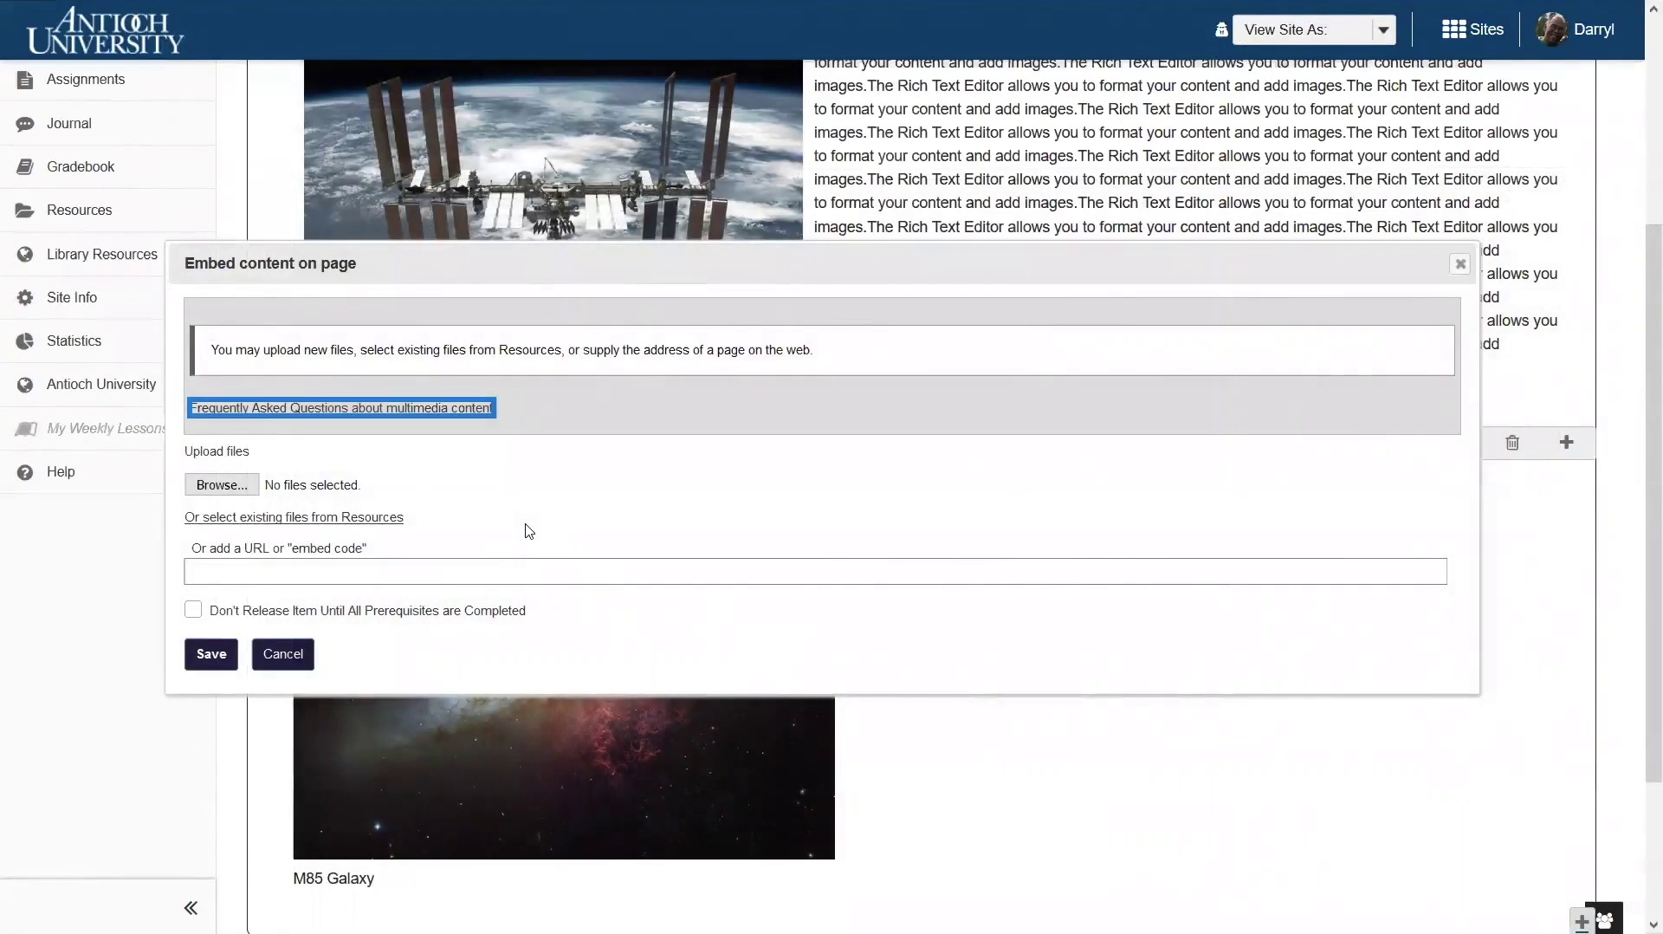
left_click(398, 576)
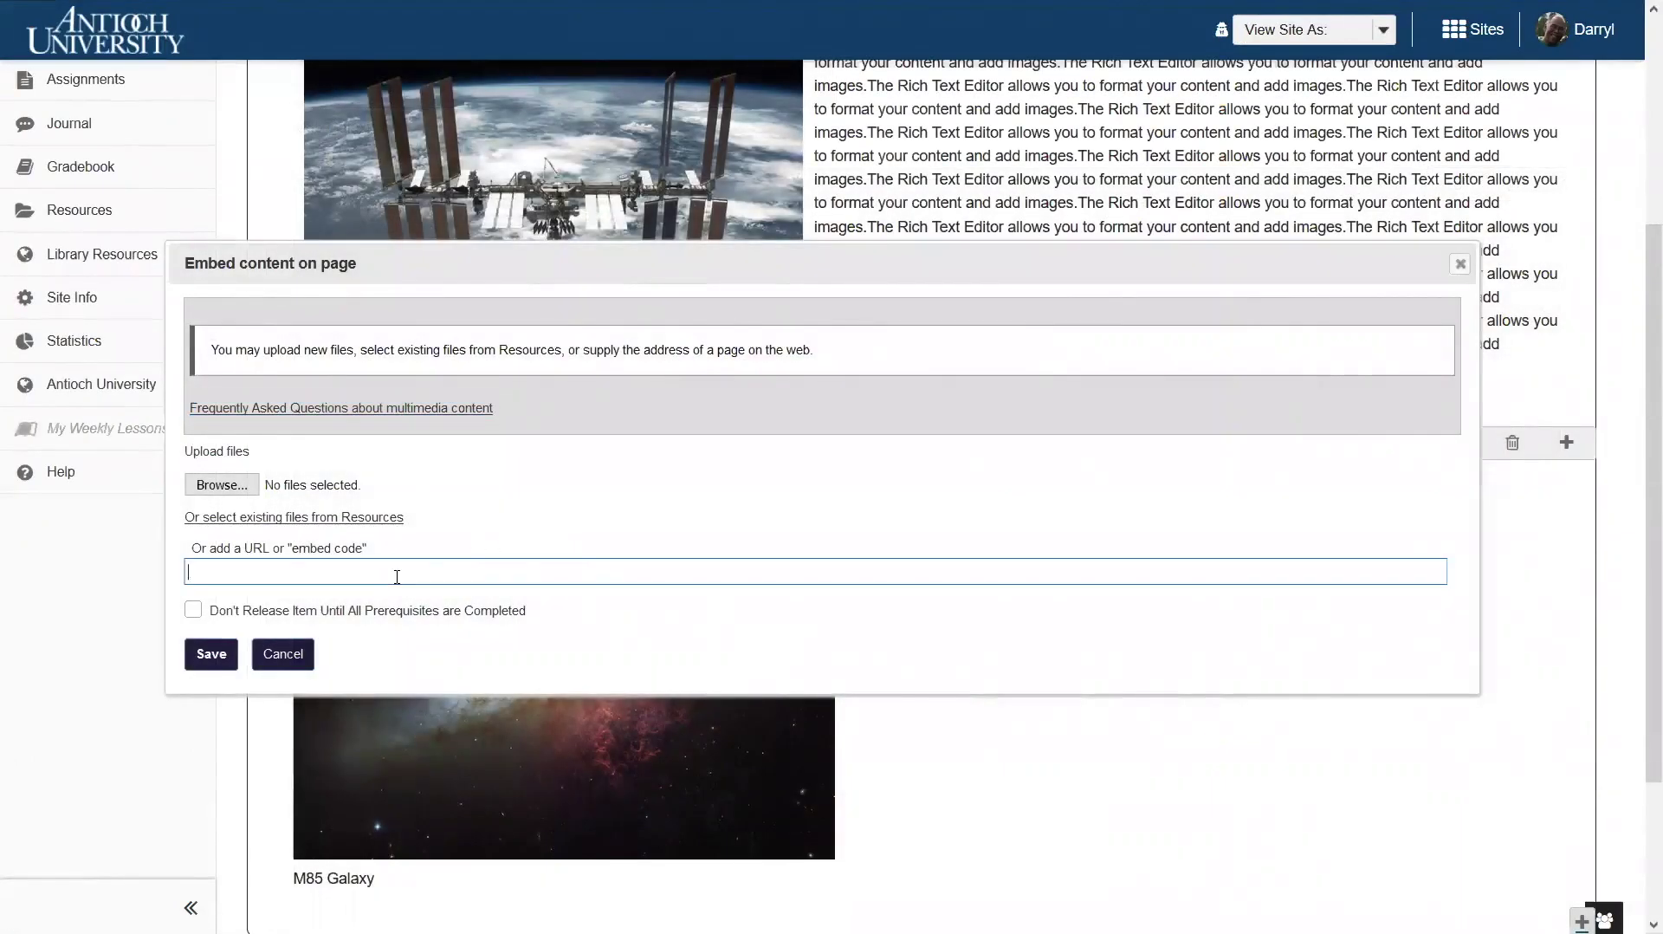
type("https://www.youtube.com/embed/8Zn70GMj-Ks?wmode=opaque?wmode=opaque")
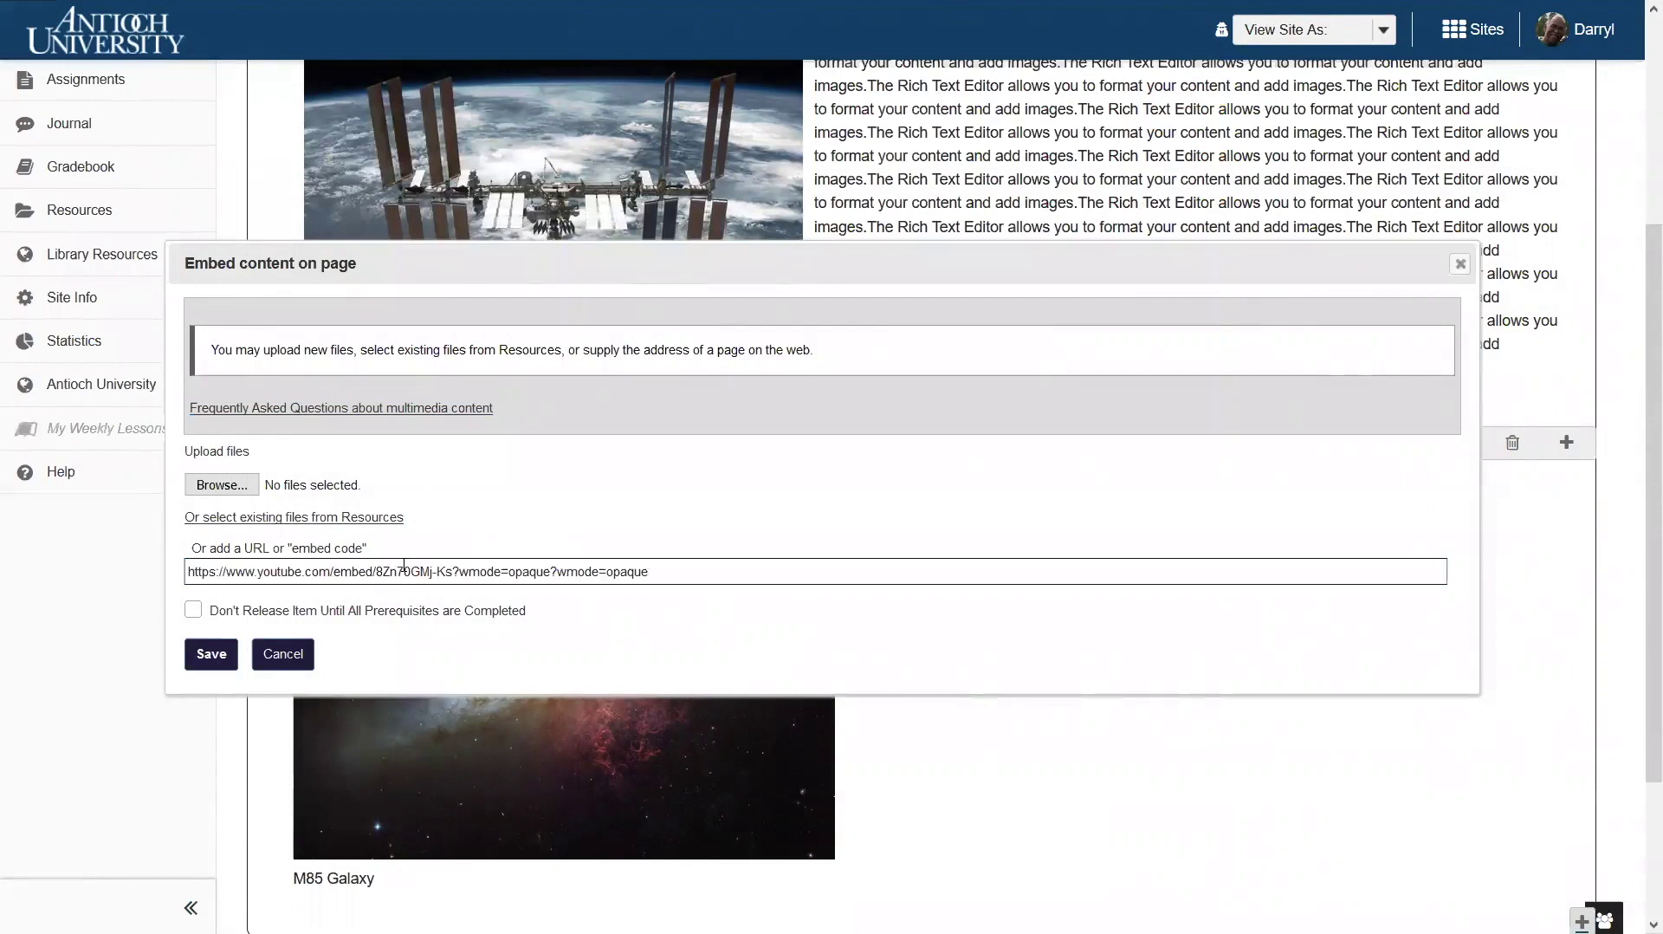
left_click(213, 656)
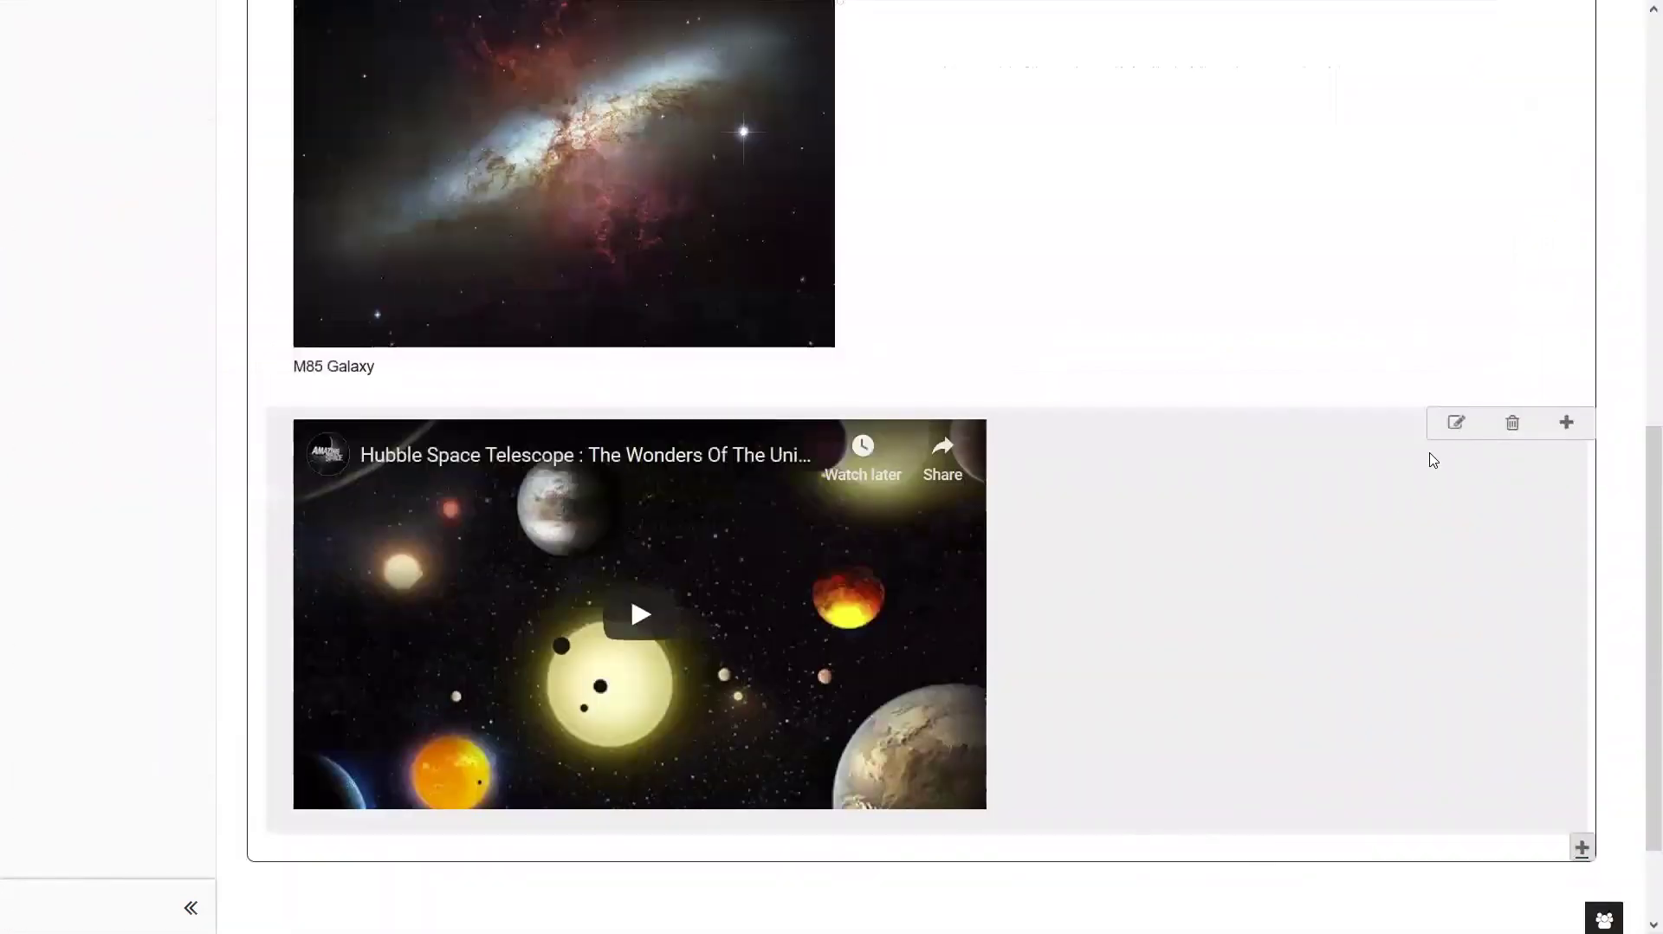
Set the embedded YouTube video's width to 500 and update the item
left_click(1458, 425)
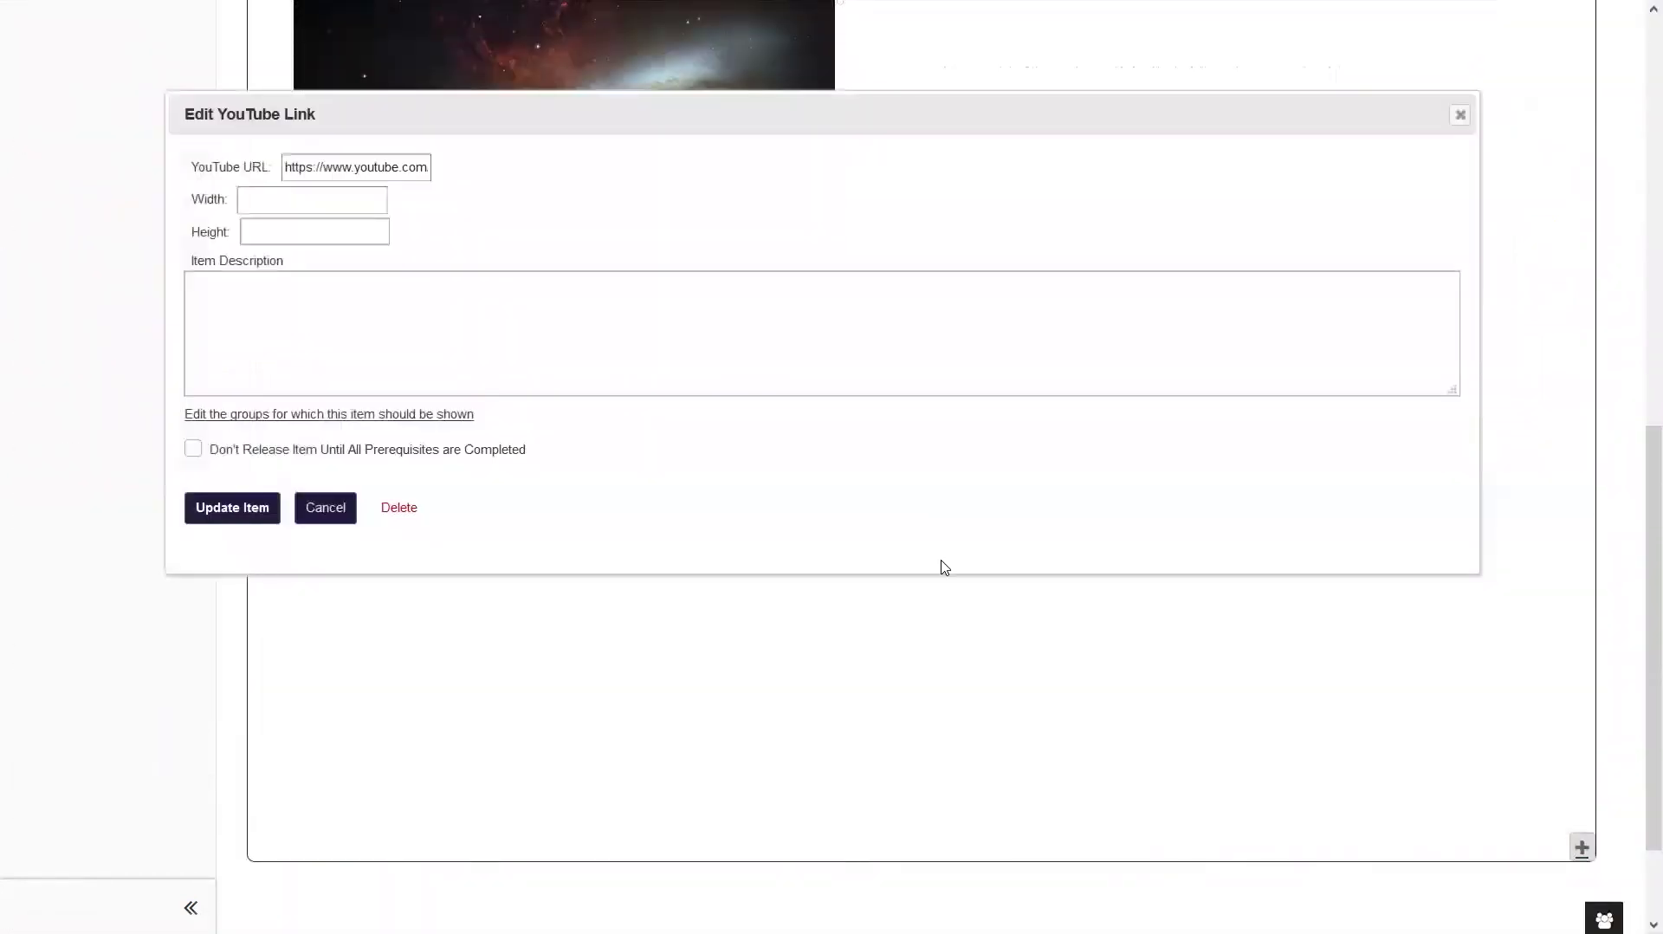
left_click(289, 199)
type("500")
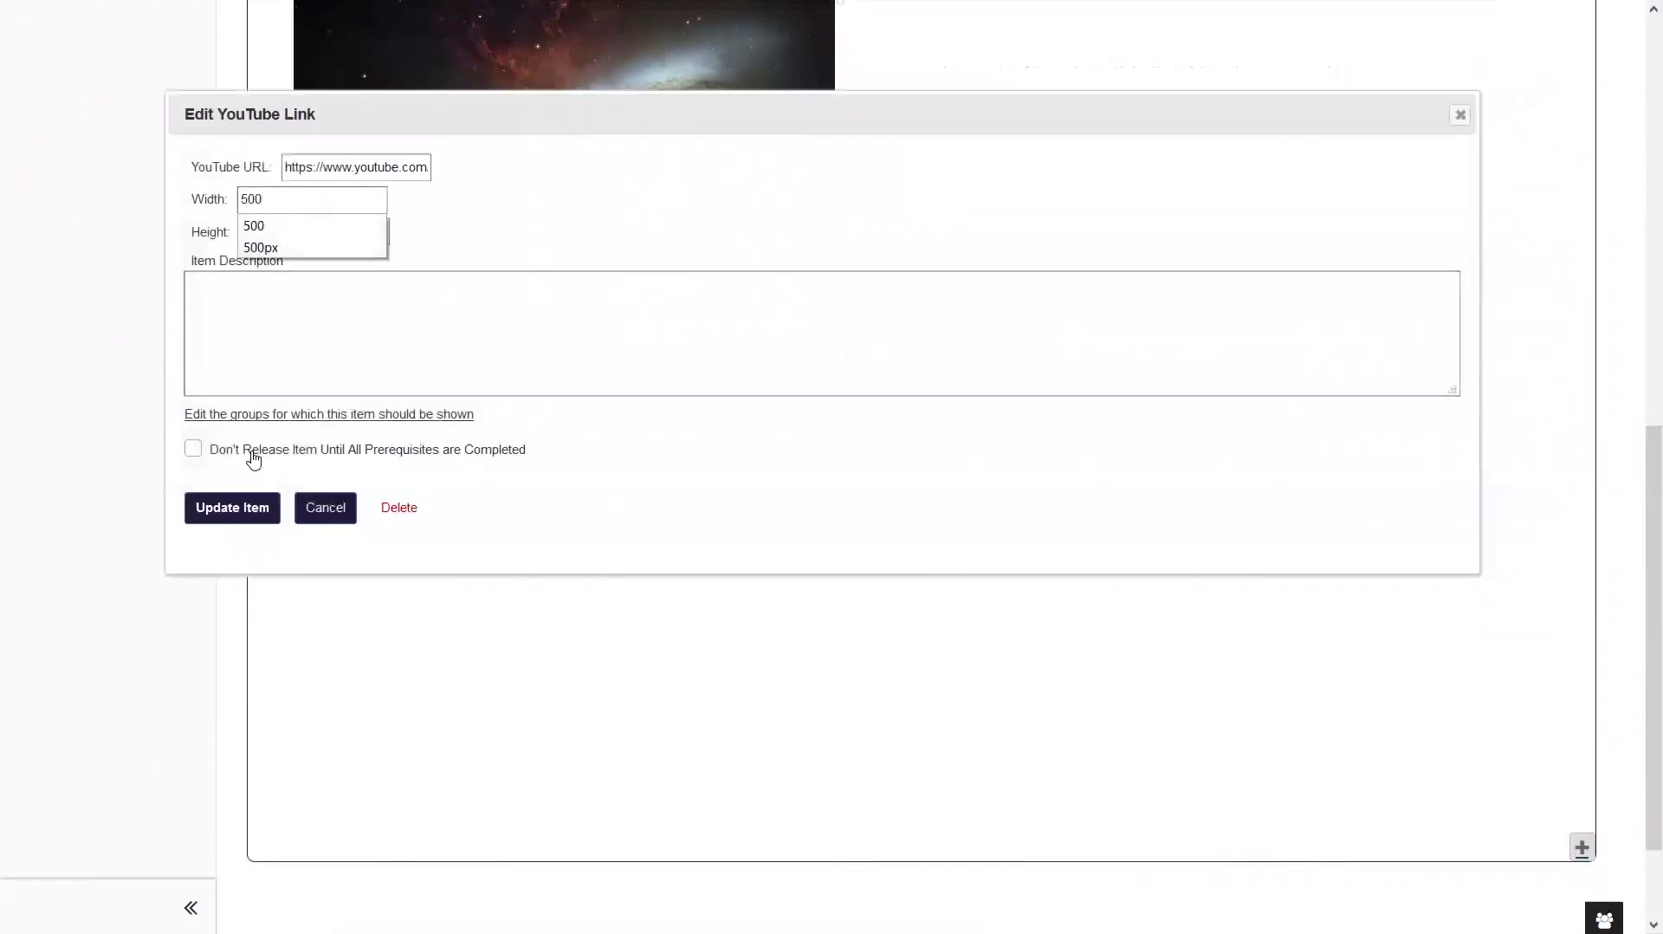
left_click(234, 515)
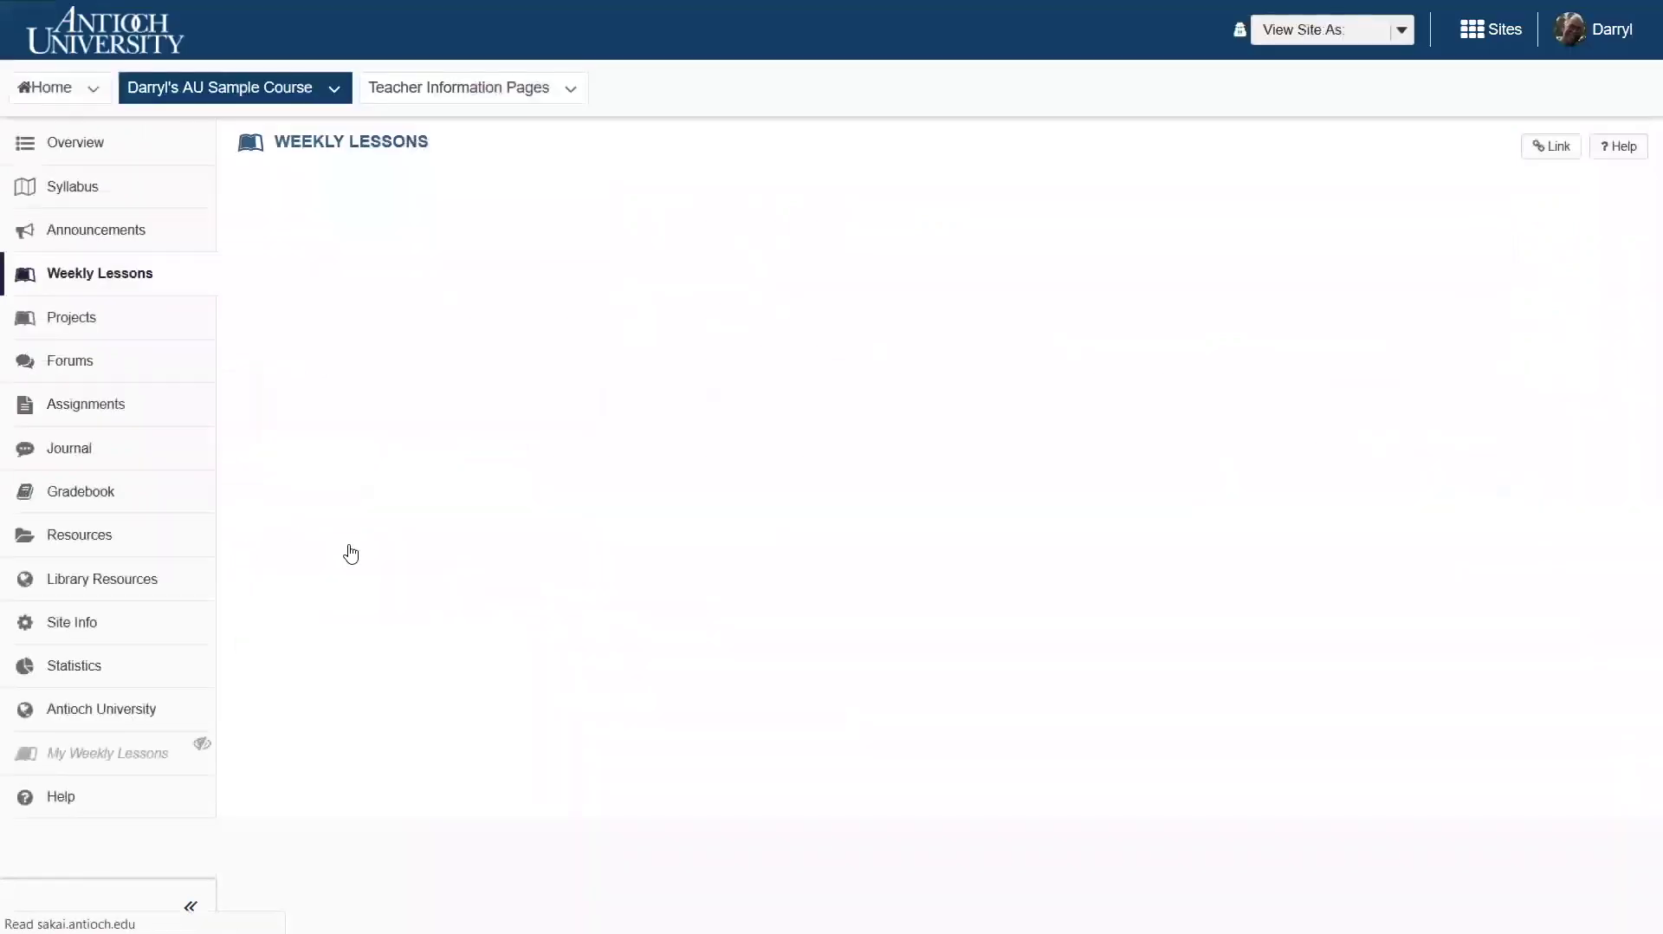
Review the lesson page, preview it in the Student role, and return to the instructor view
scroll(830, 687, "down", 10)
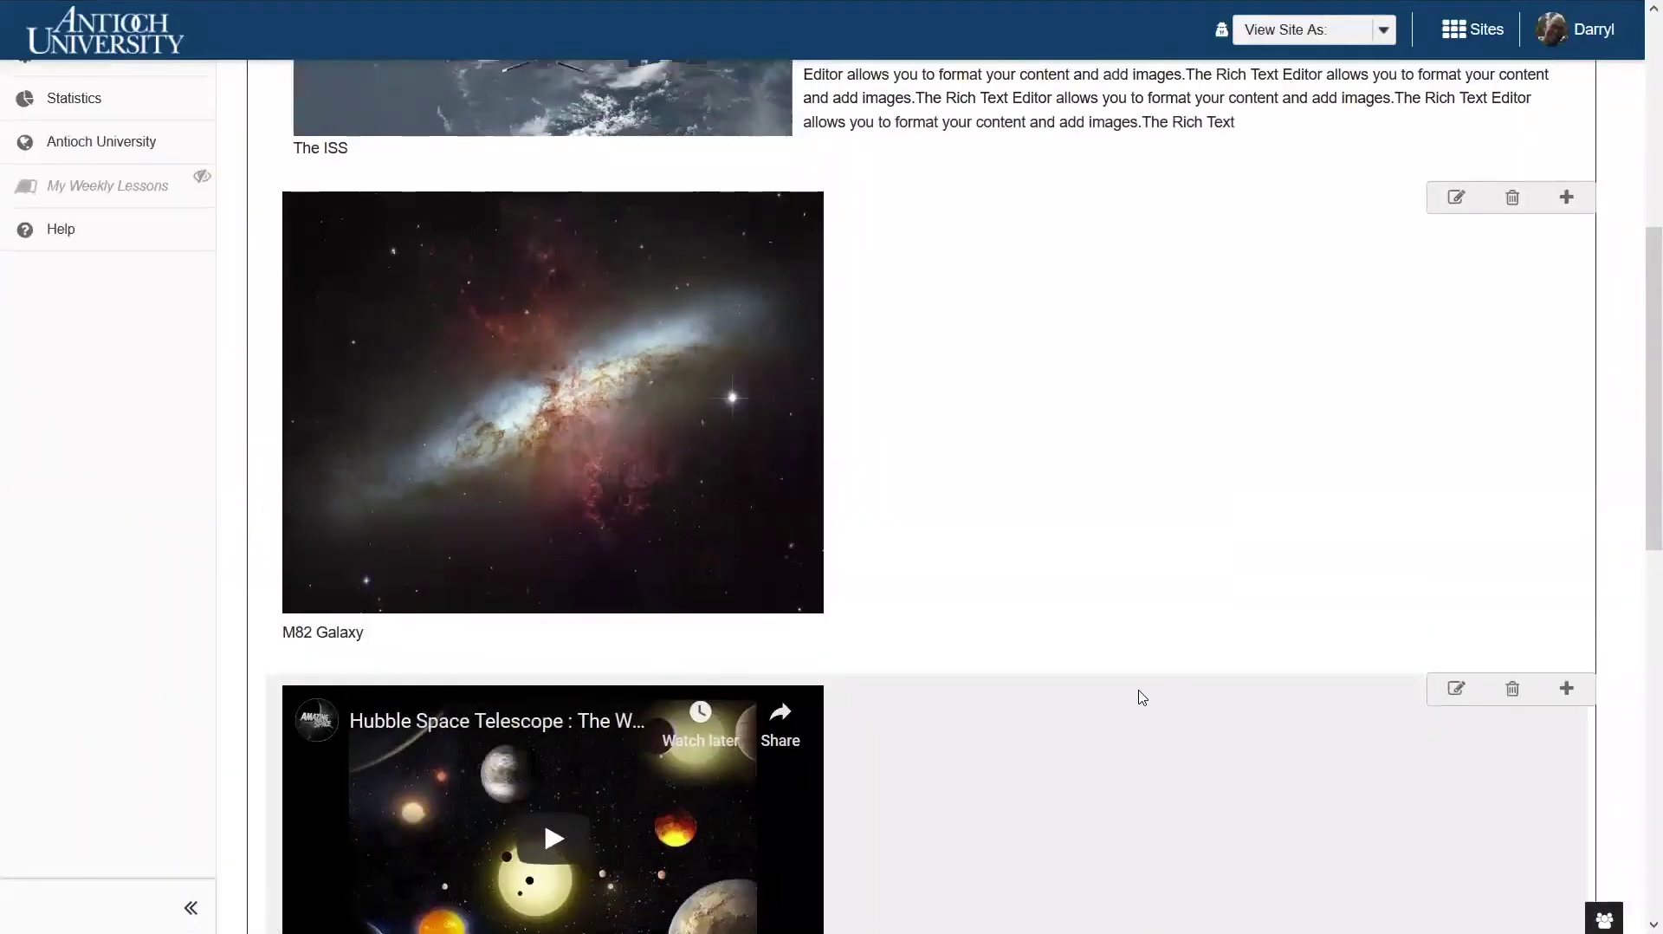
scroll(1142, 697, "up", 3)
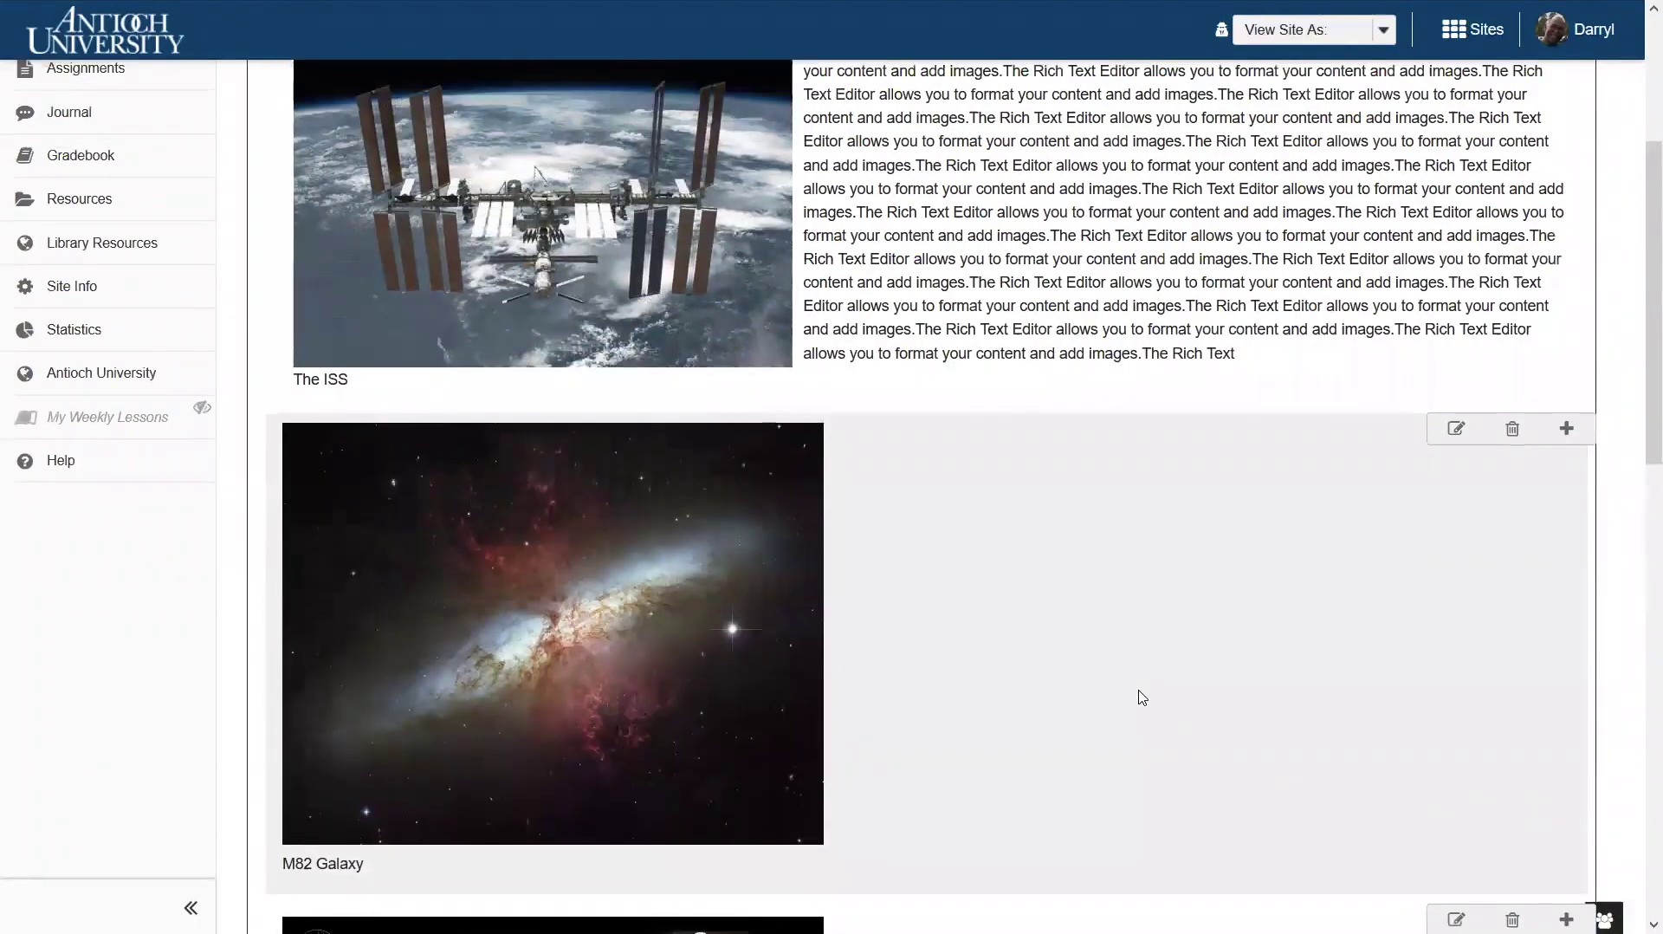
scroll(1142, 697, "up", 2)
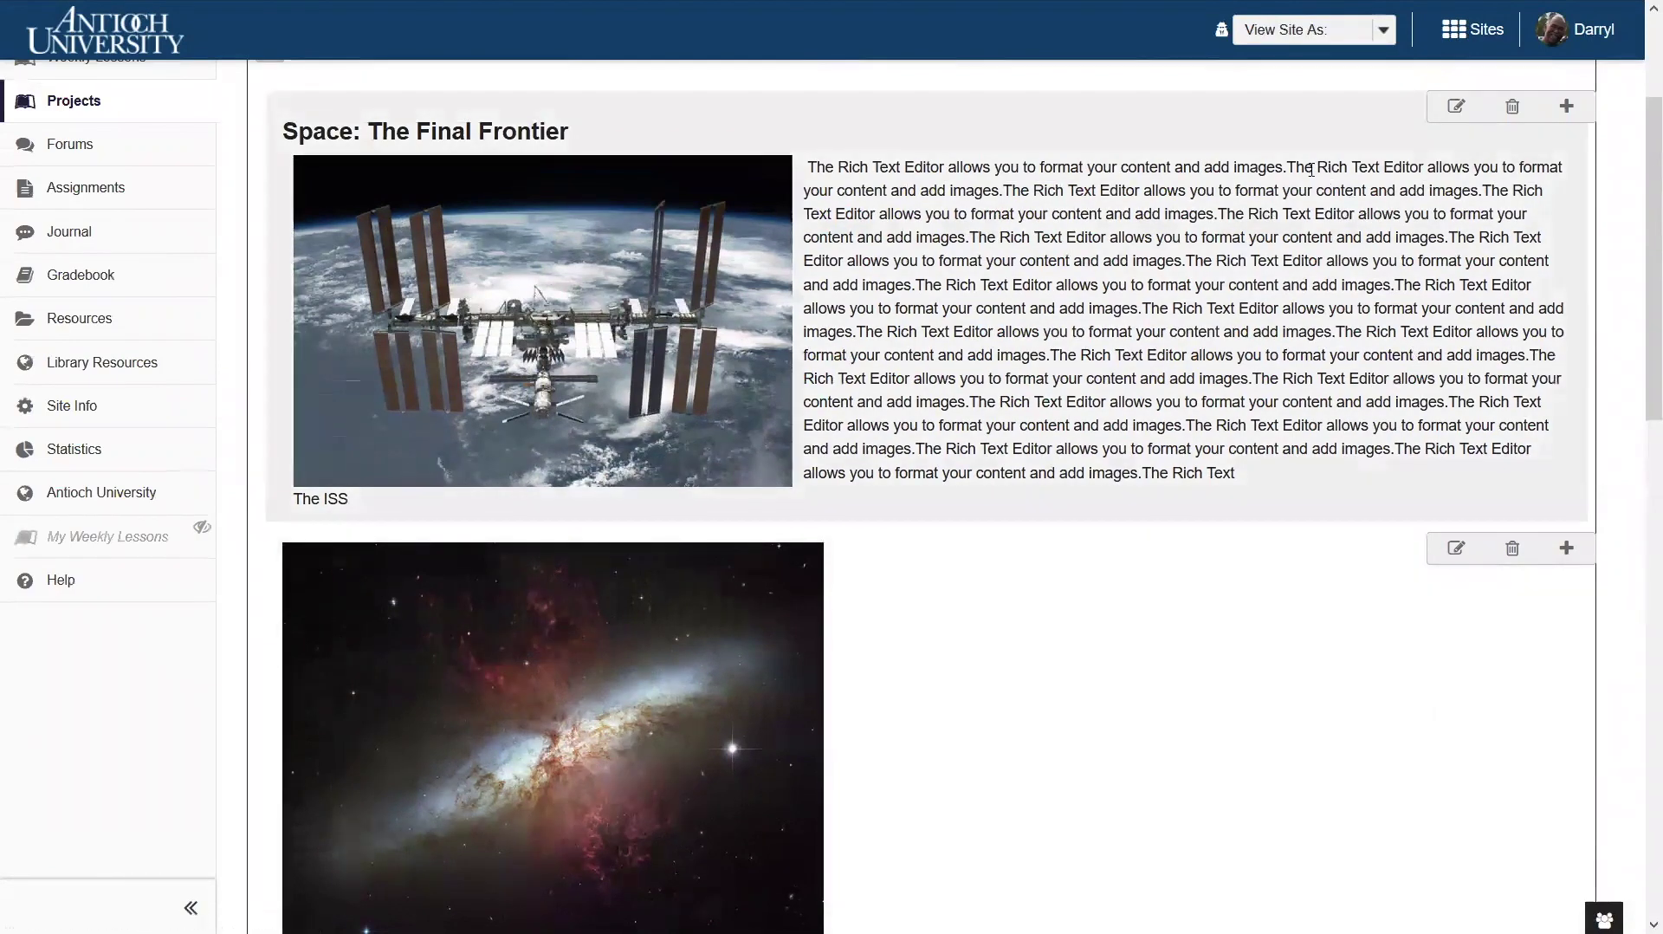
left_click(1385, 37)
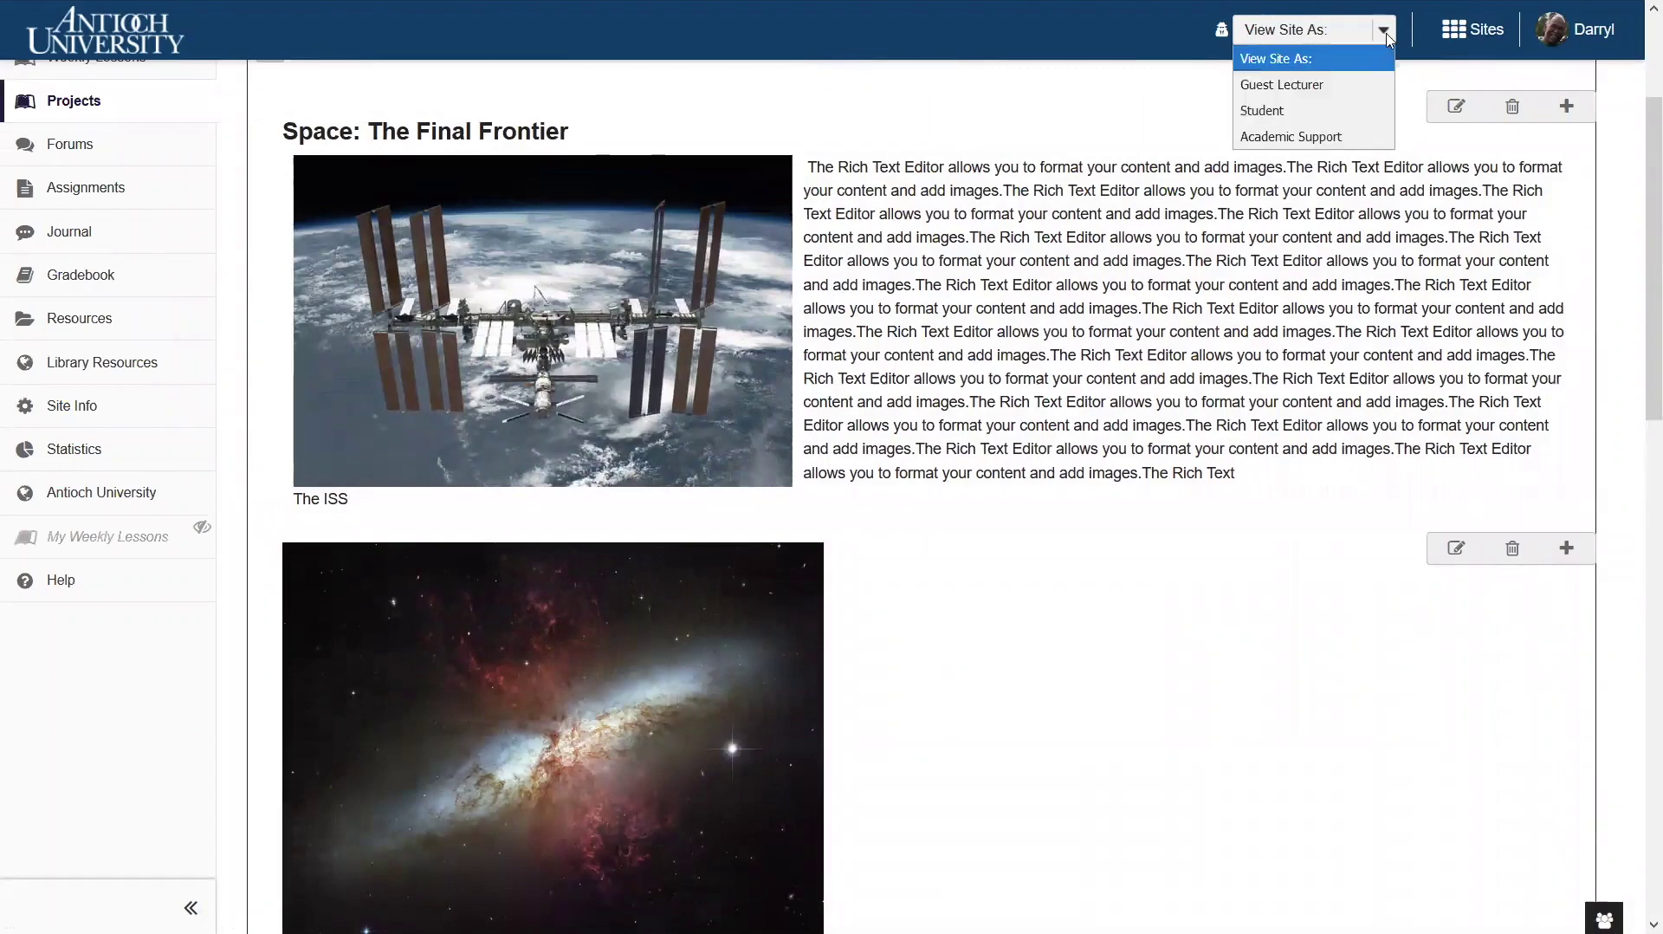
left_click(1292, 111)
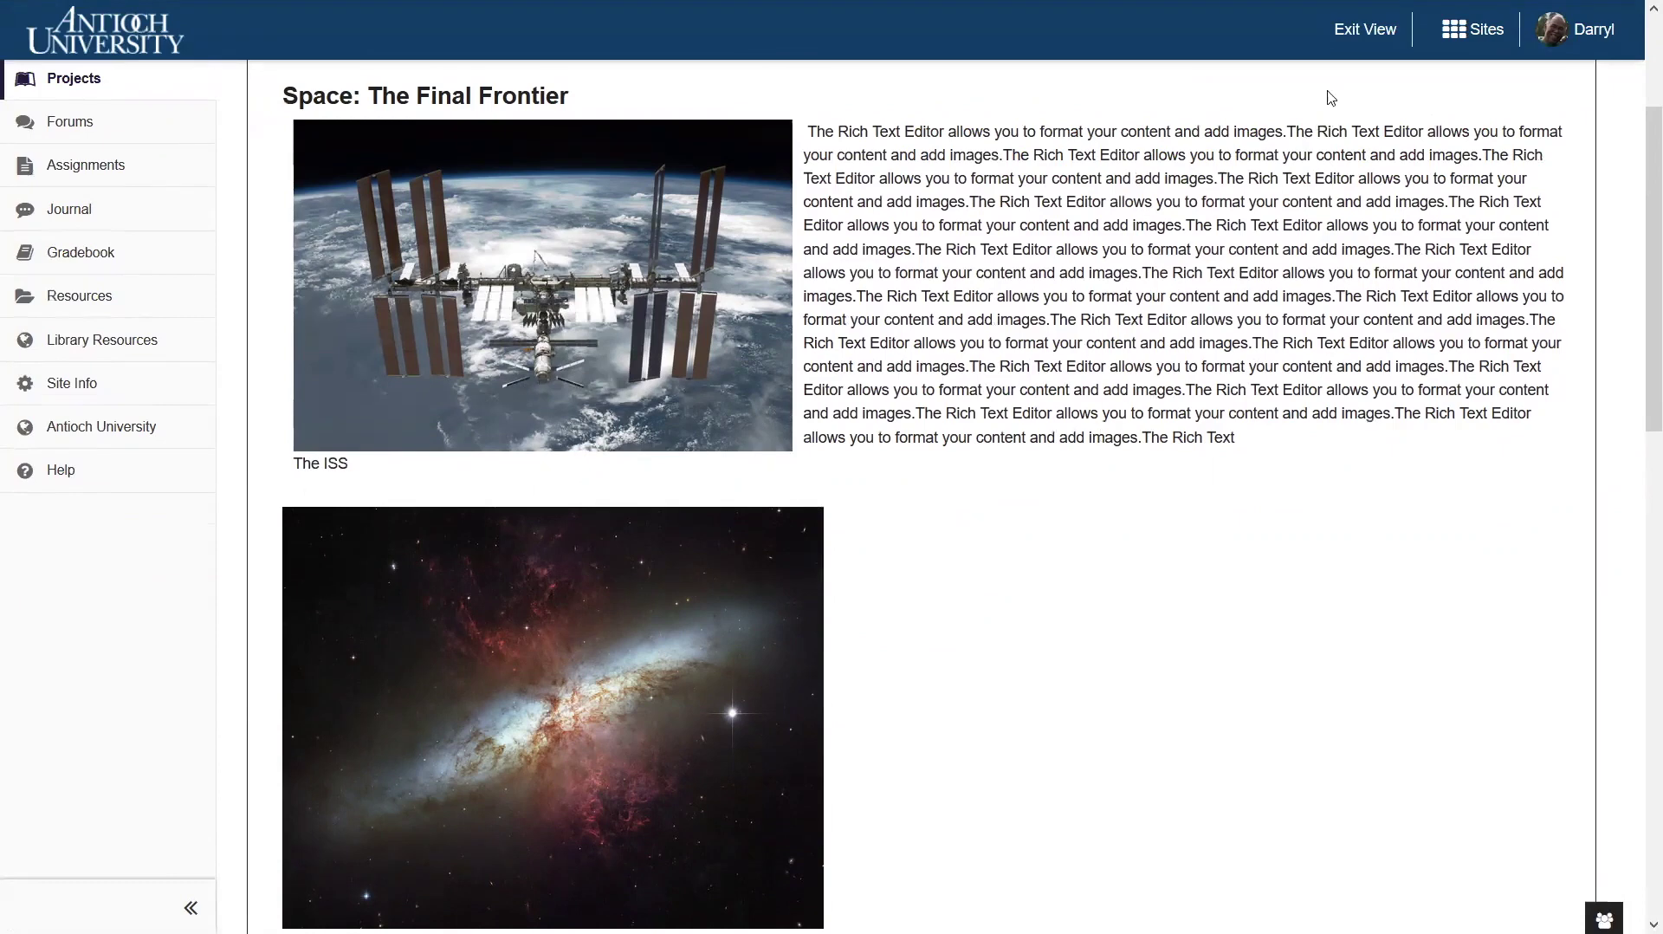
left_click(1357, 42)
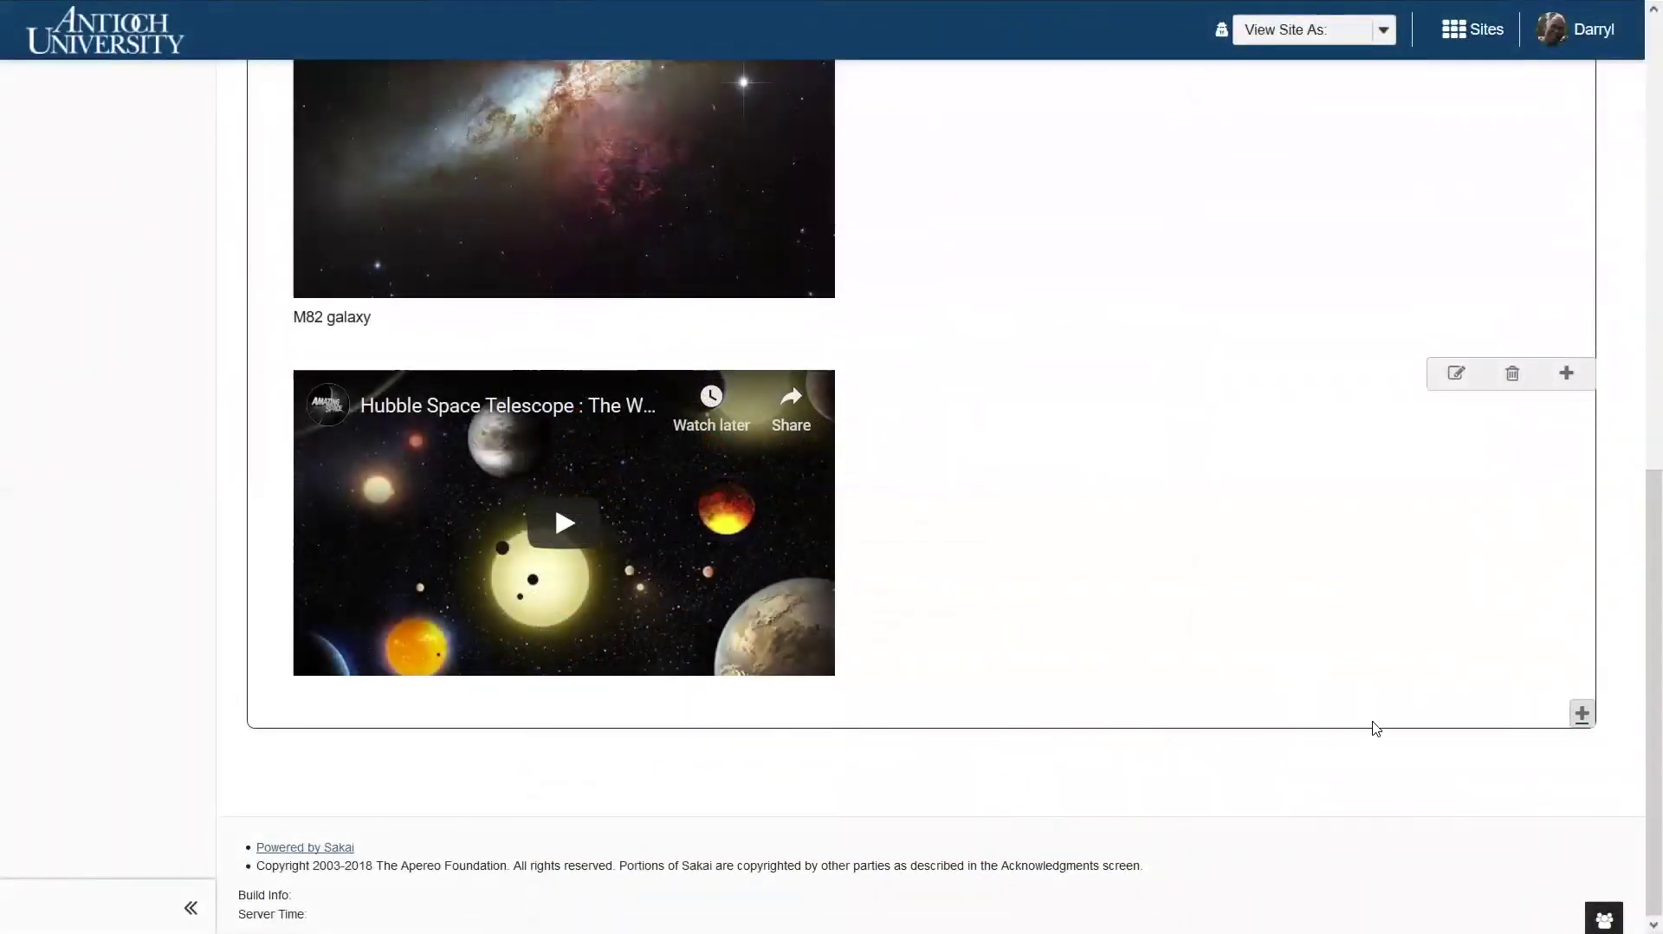
left_click(1580, 716)
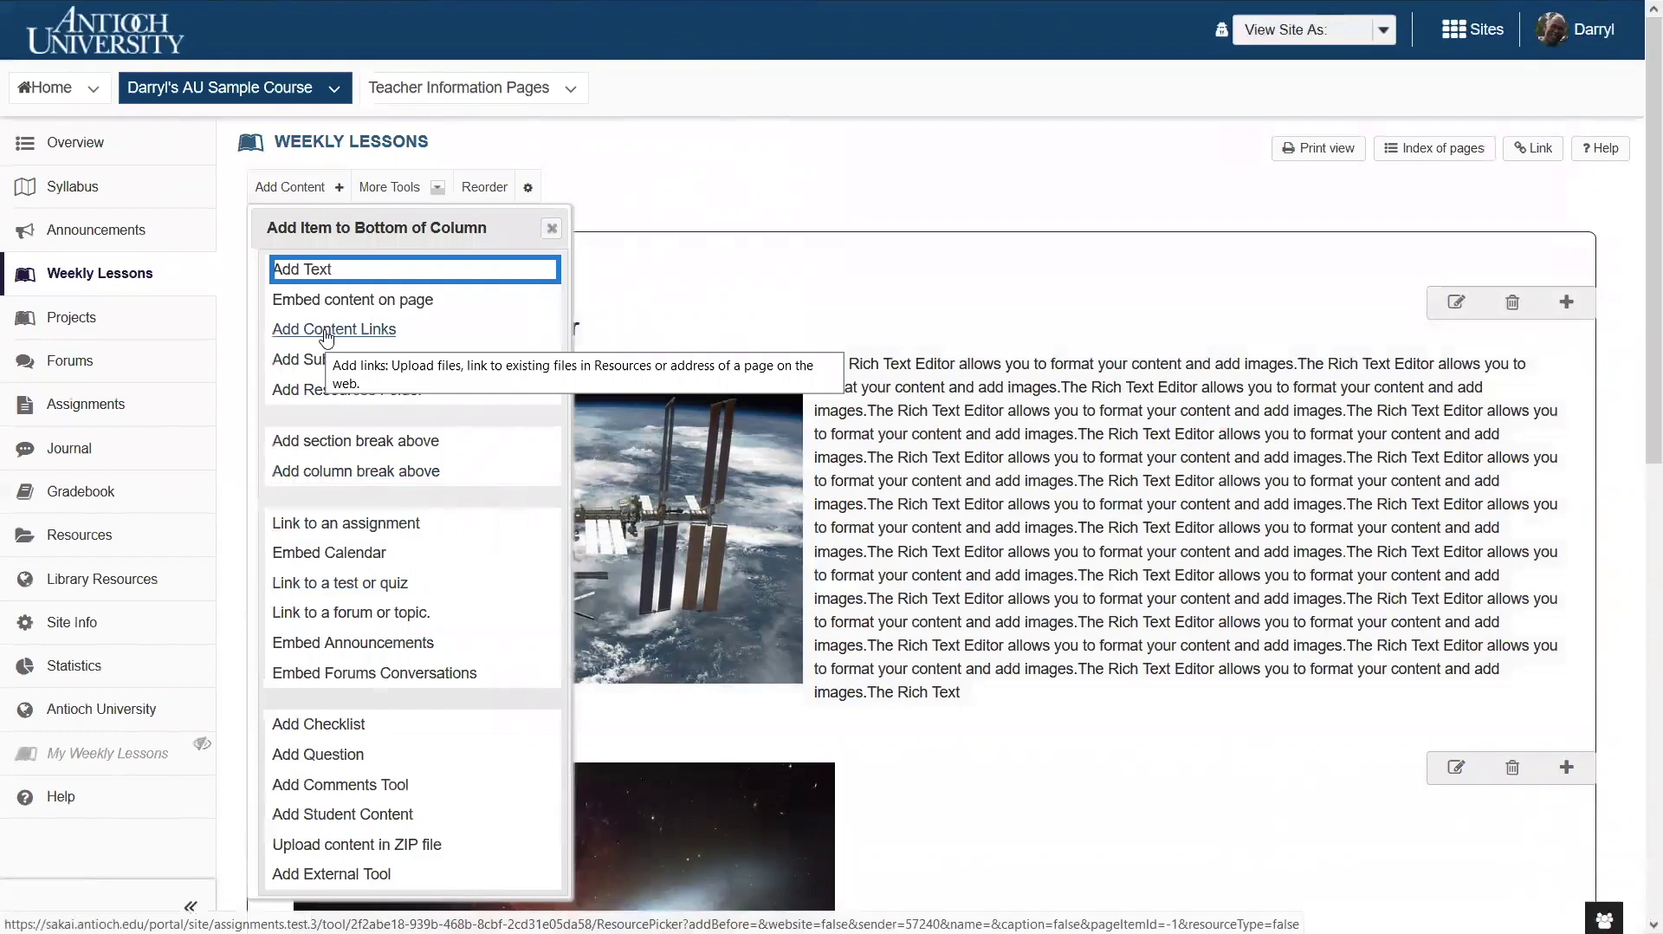
left_click(327, 337)
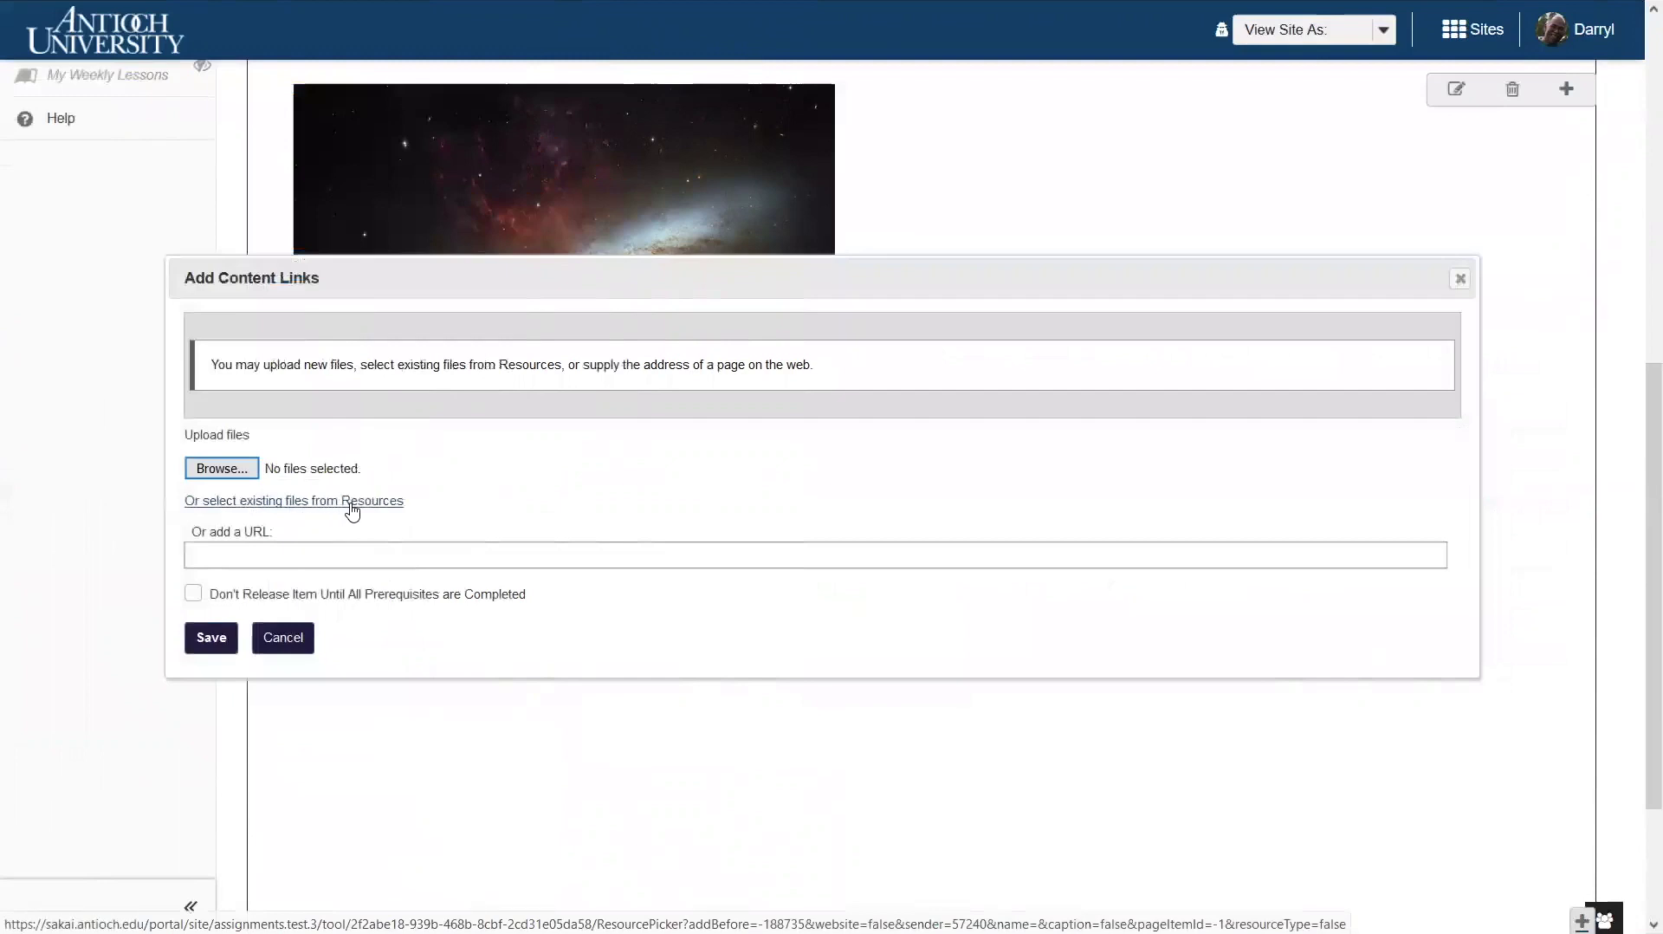
left_click(315, 557)
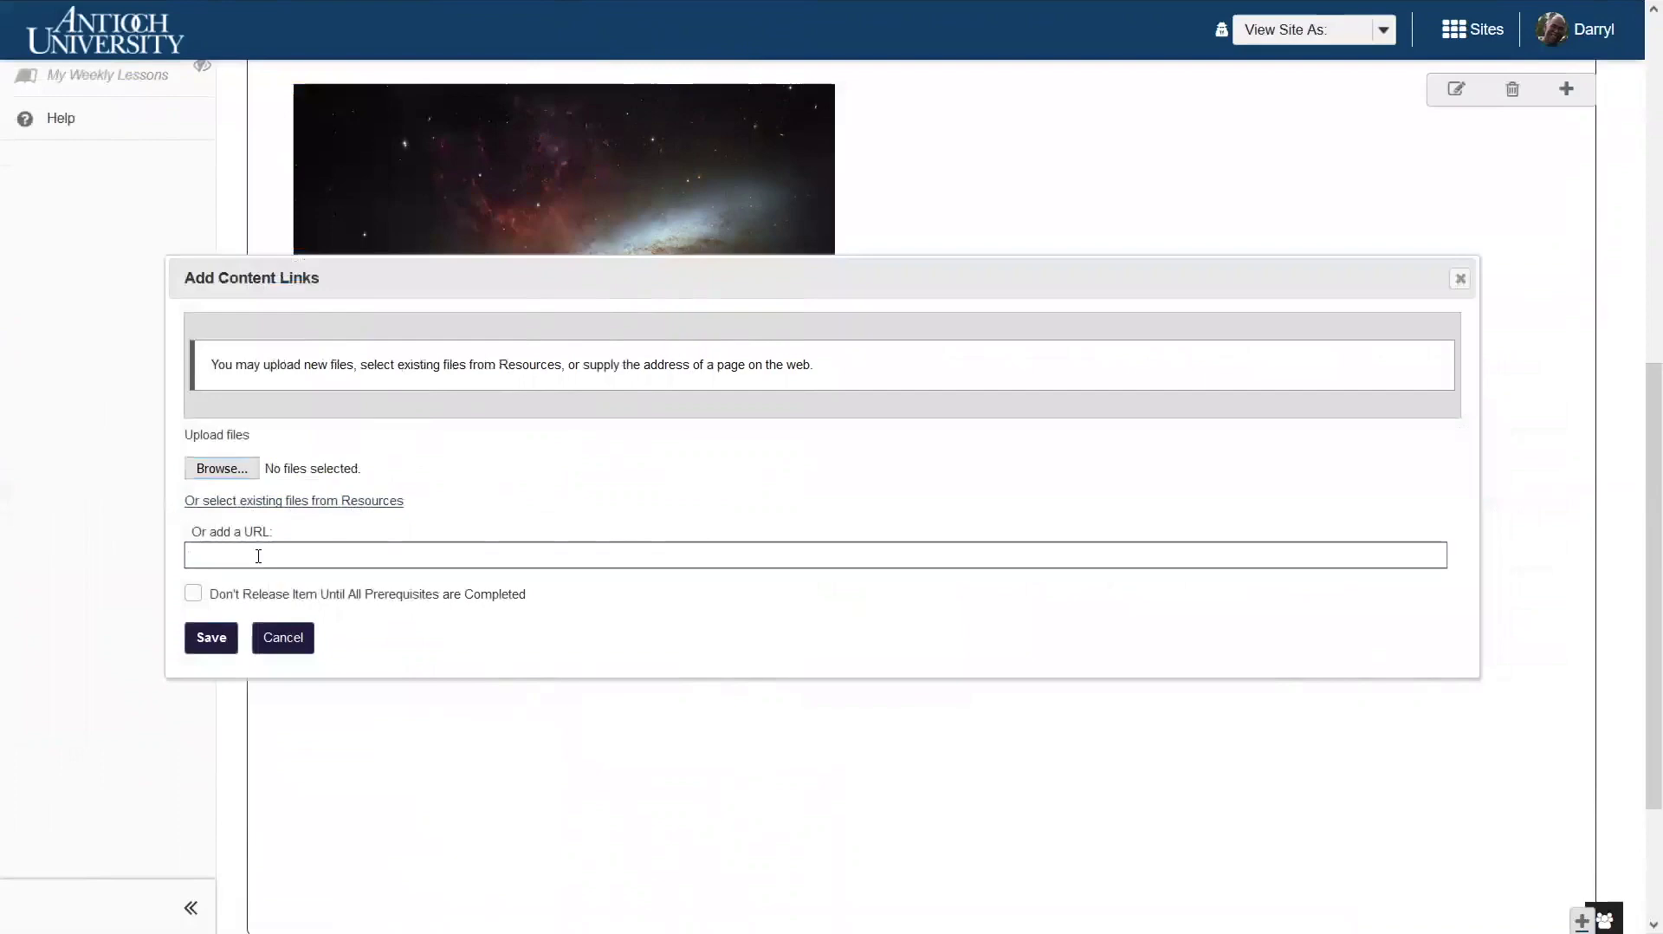
key("ctrl+v")
left_click(212, 638)
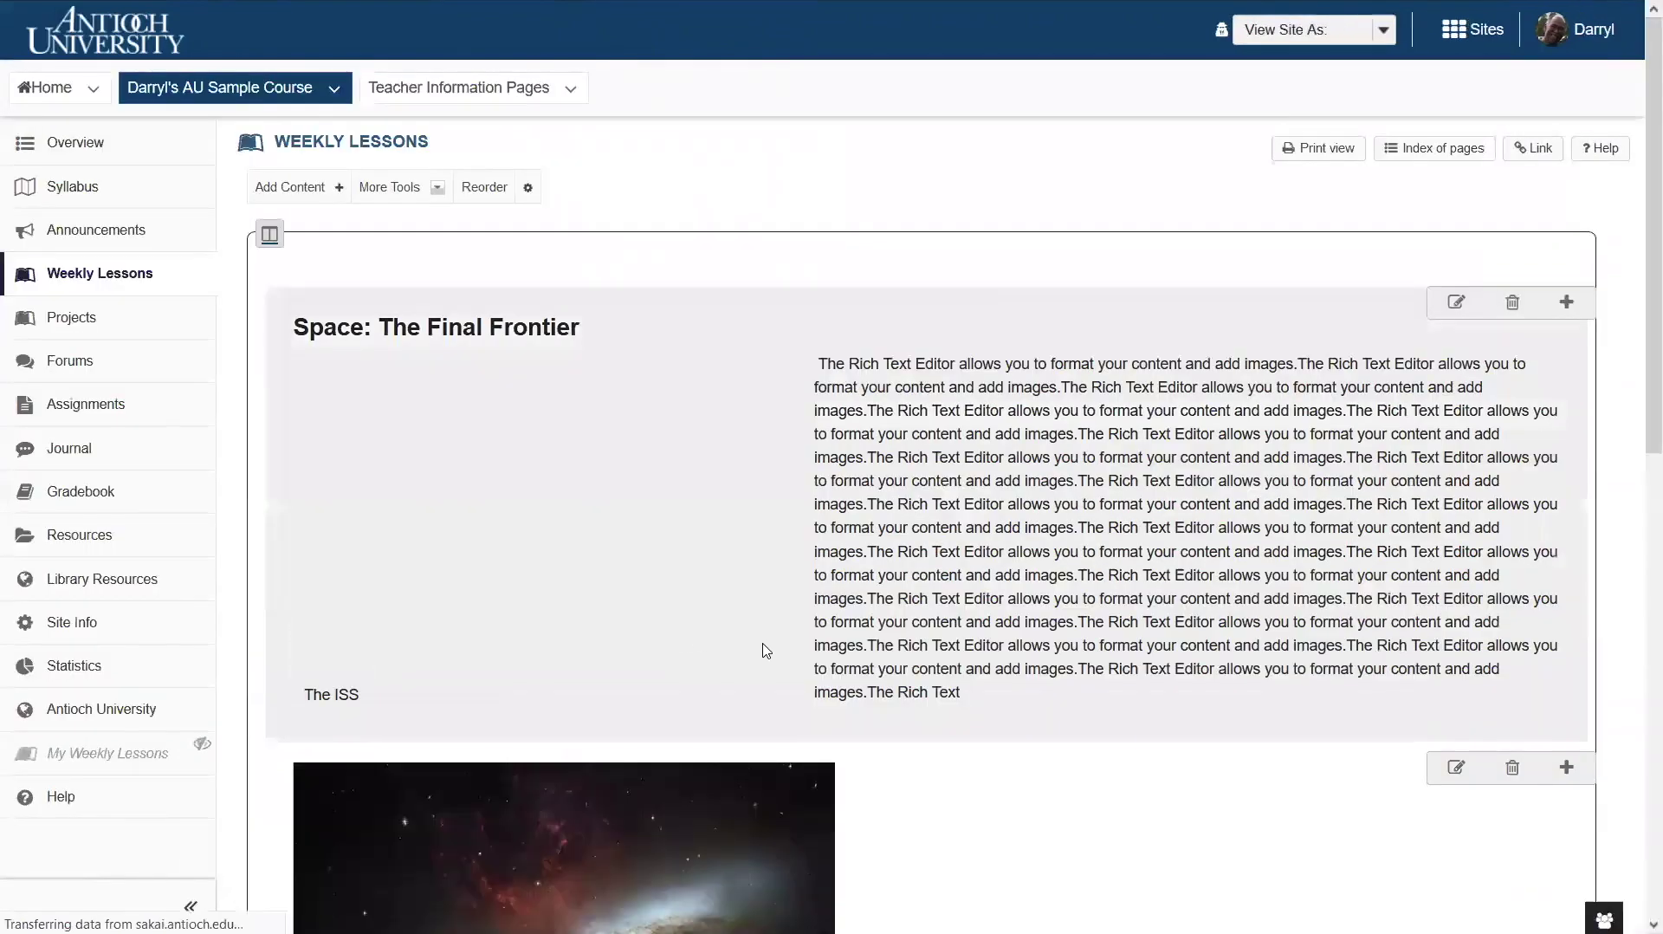
Rename the darksky.org link item as "Dark Sky Finder", leaving its description empty, and update the item
scroll(765, 650, "down", 4)
scroll(765, 650, "down", 5)
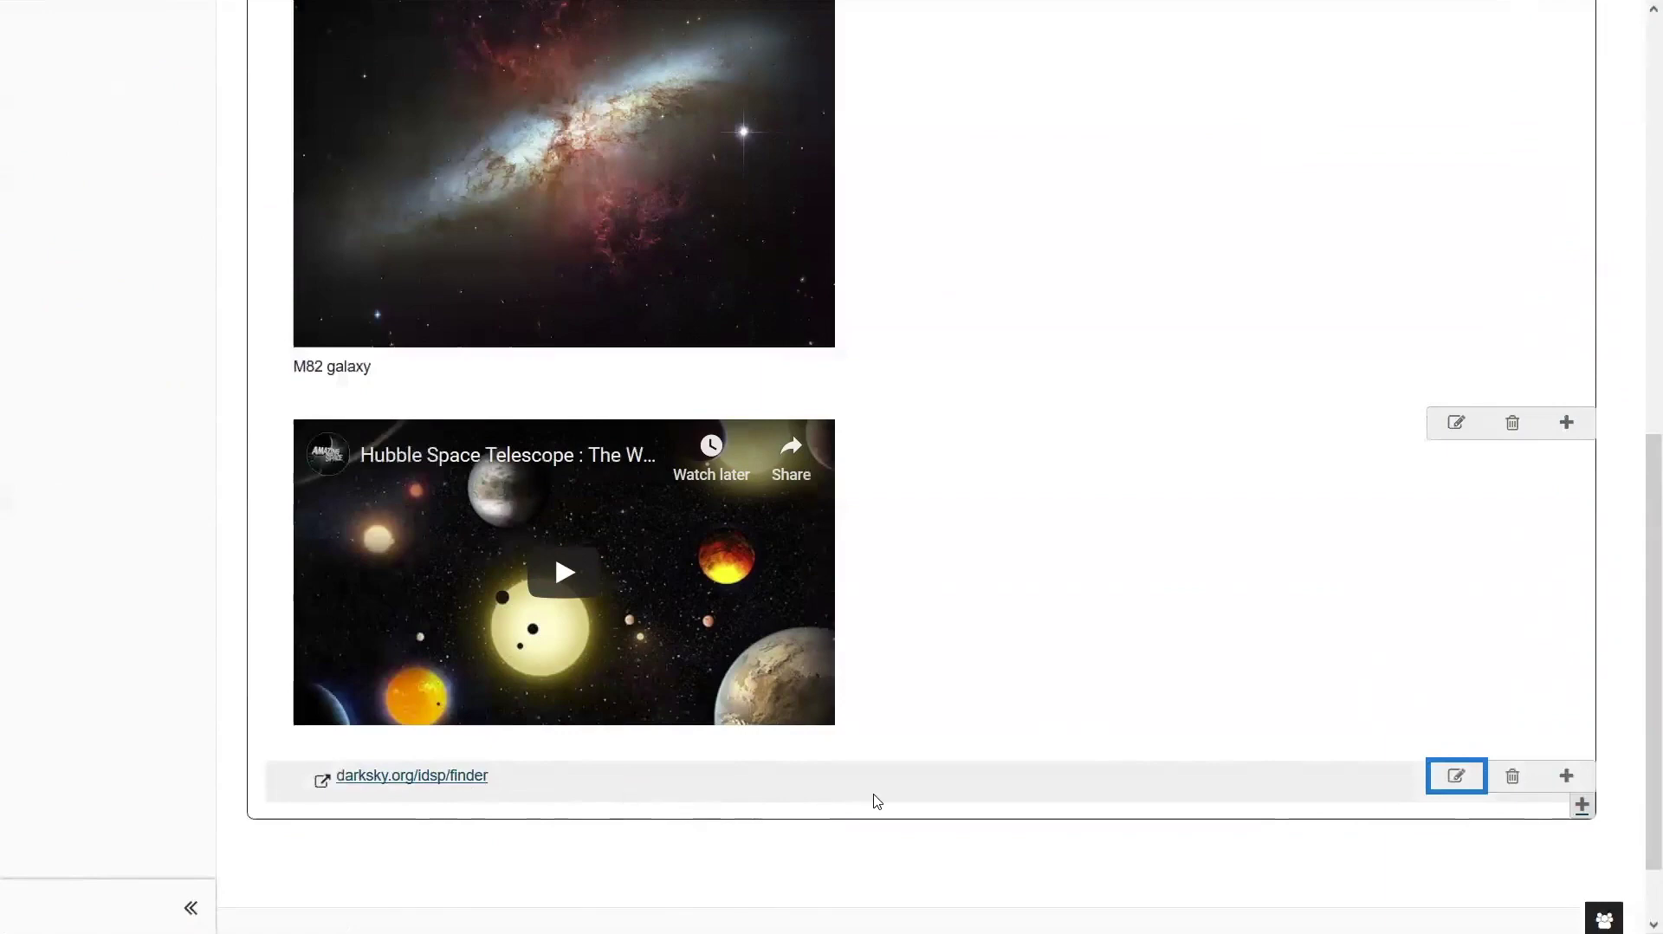
left_click(1457, 788)
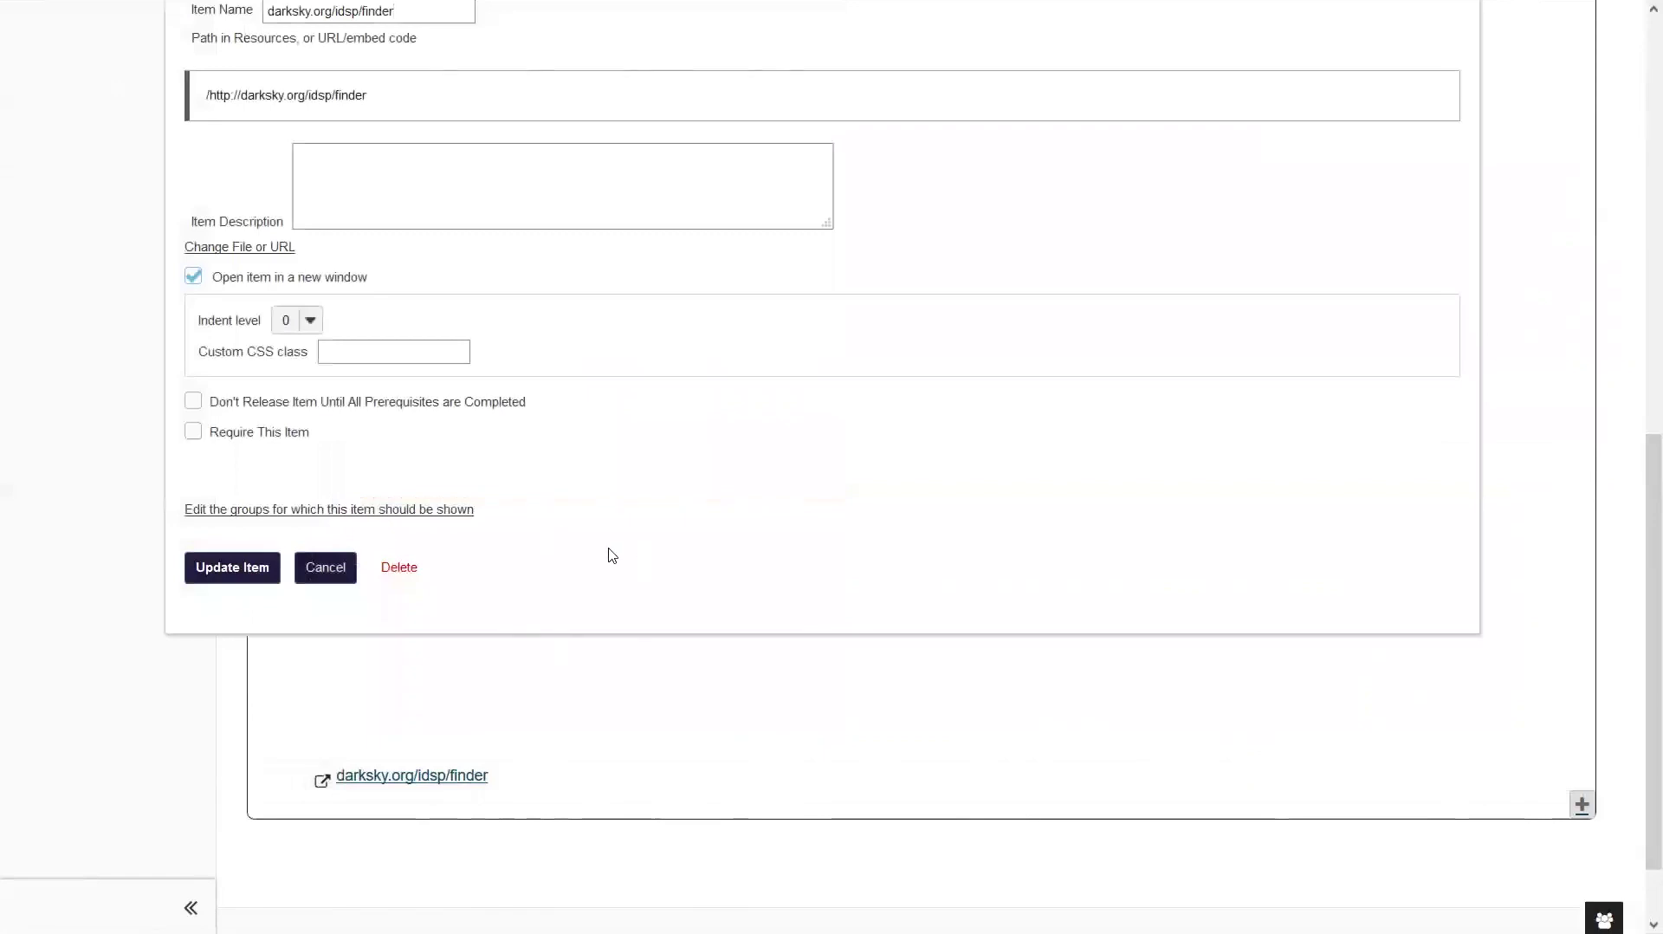
scroll(563, 485, "up", 3)
left_click_drag(417, 248, 208, 253)
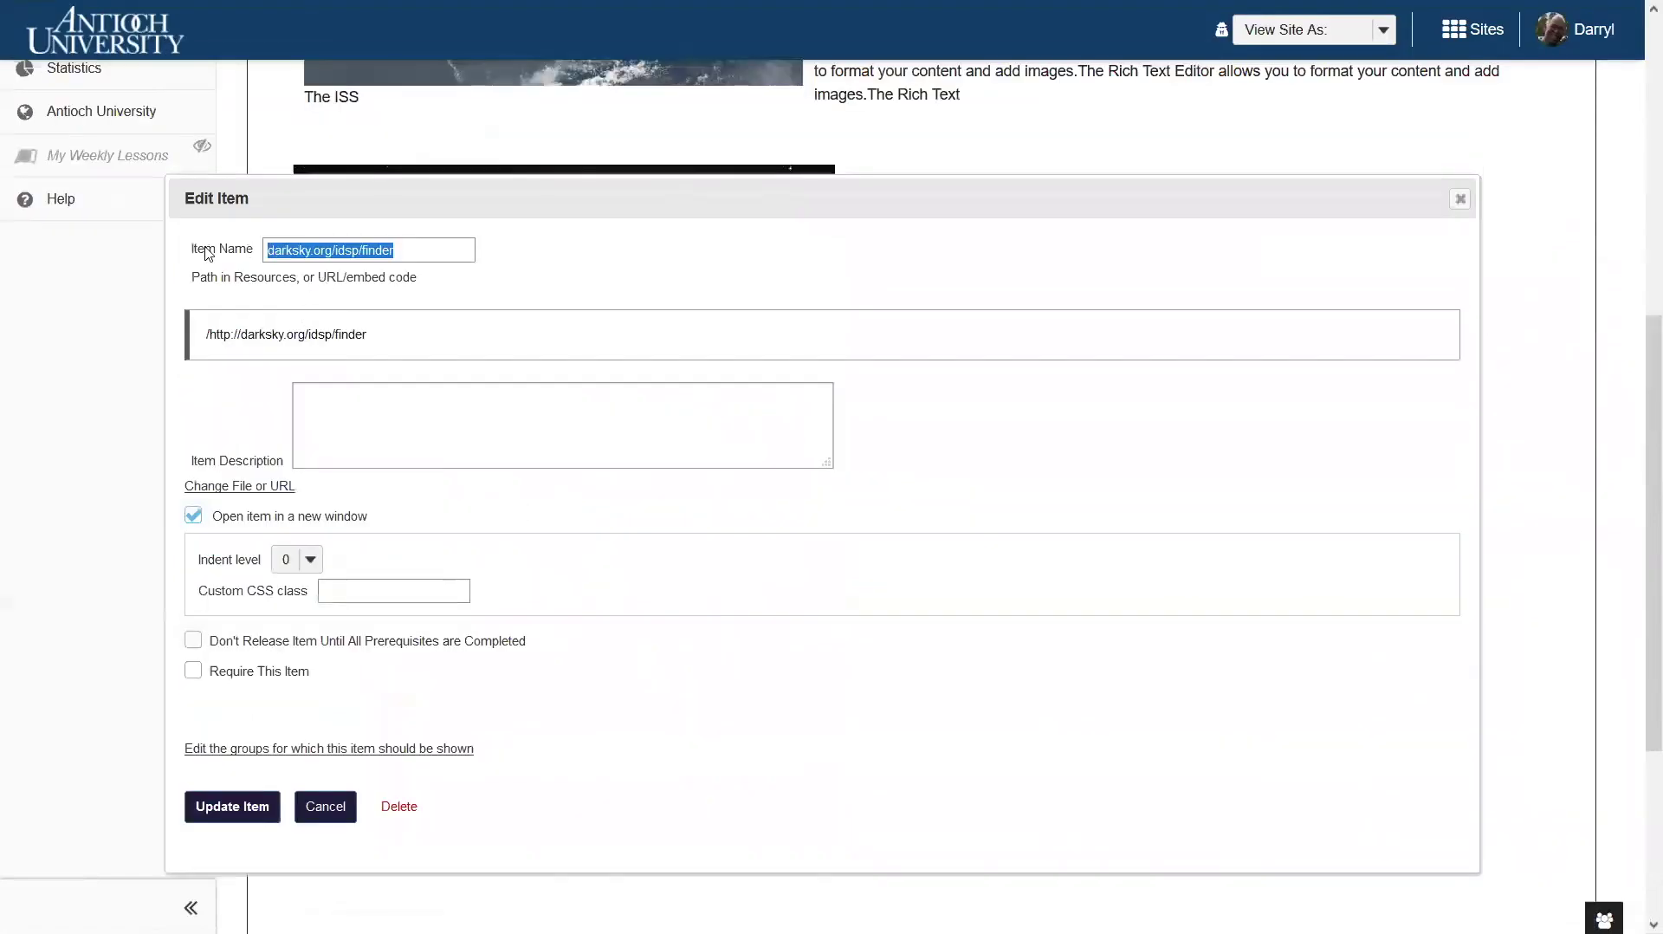
type("Dark Sky Finder")
left_click(362, 442)
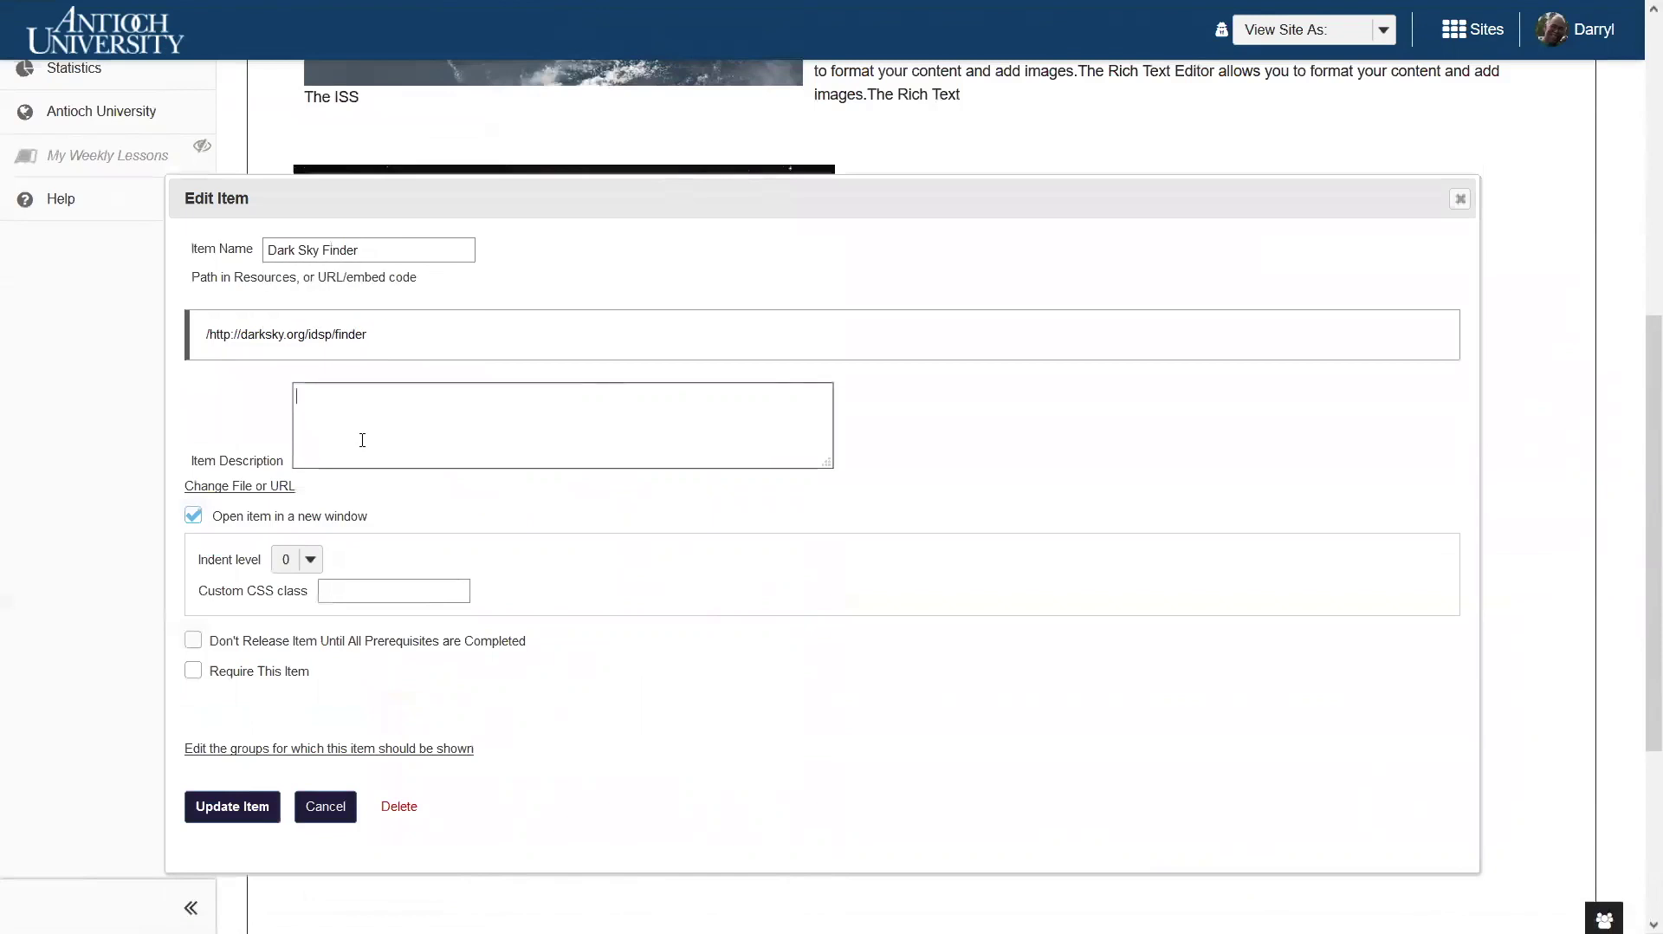
left_click(256, 810)
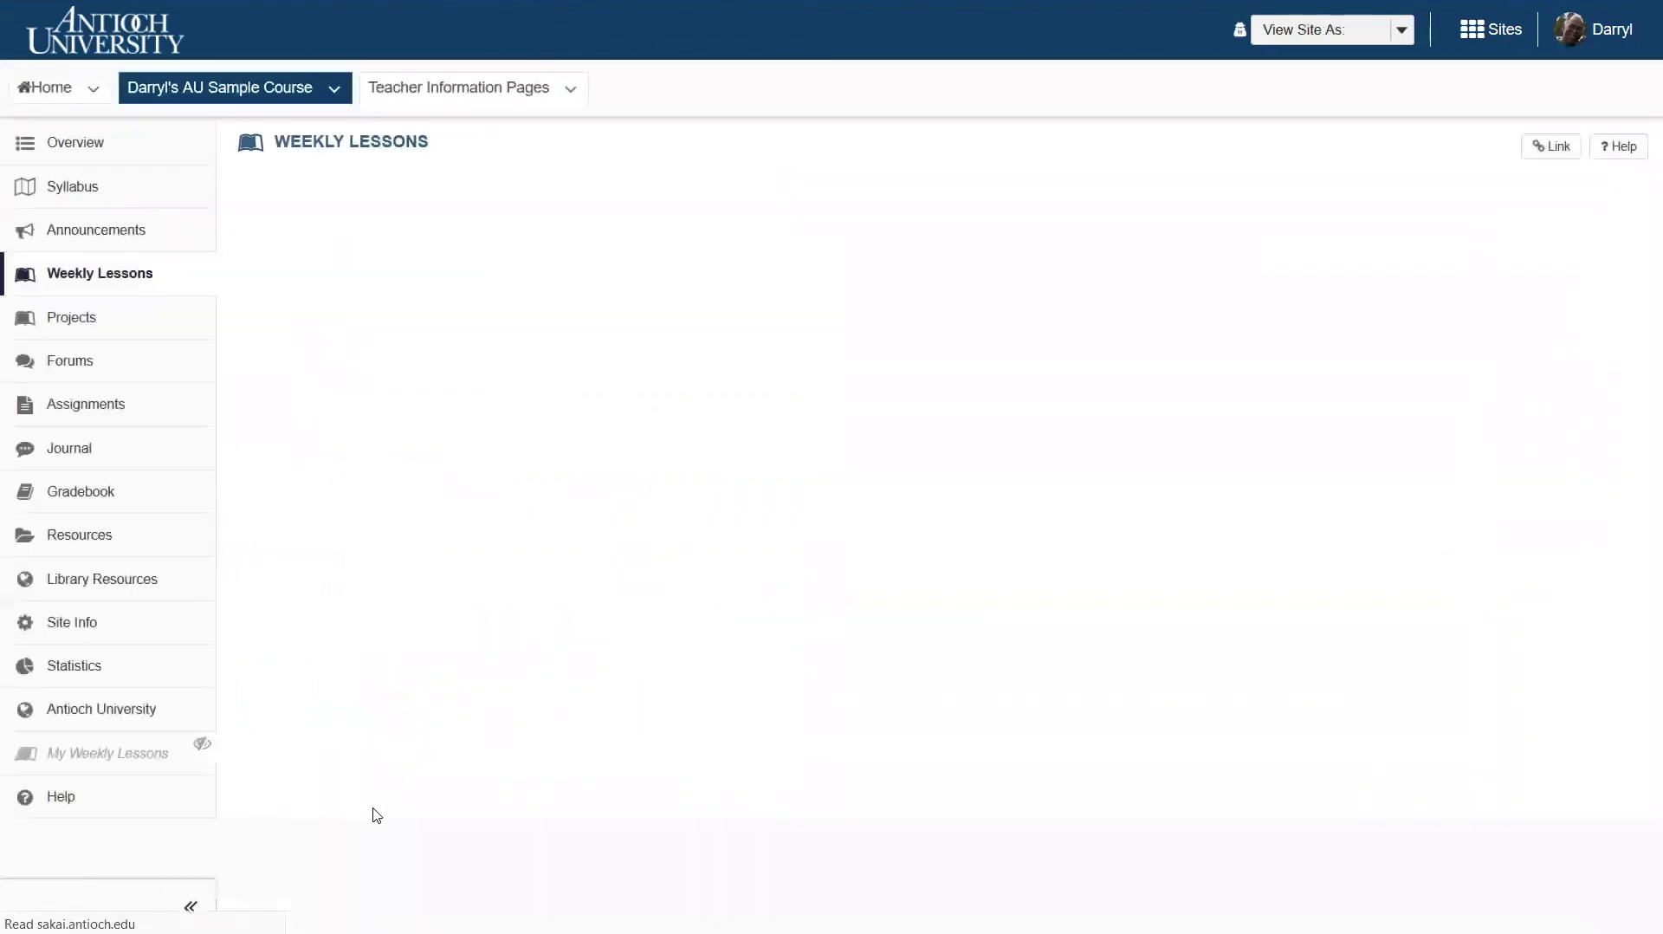
Embed a listing of the Resources folder Lessons > Projects > Space at the bottom of the column
scroll(531, 771, "down", 10)
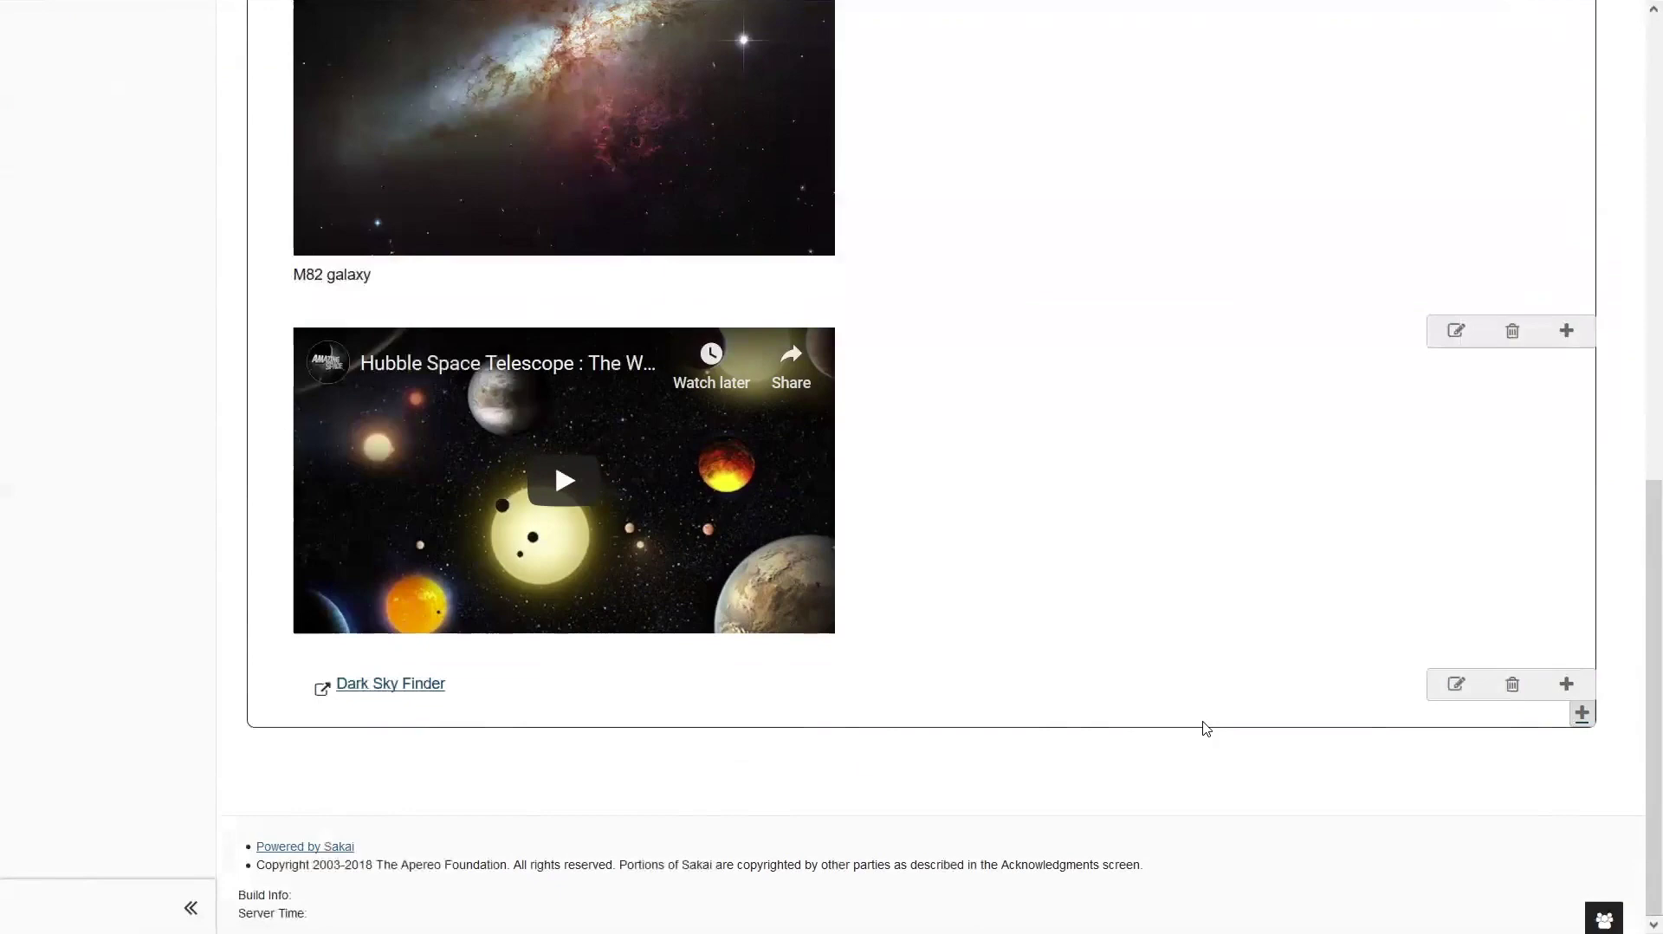
left_click(1582, 714)
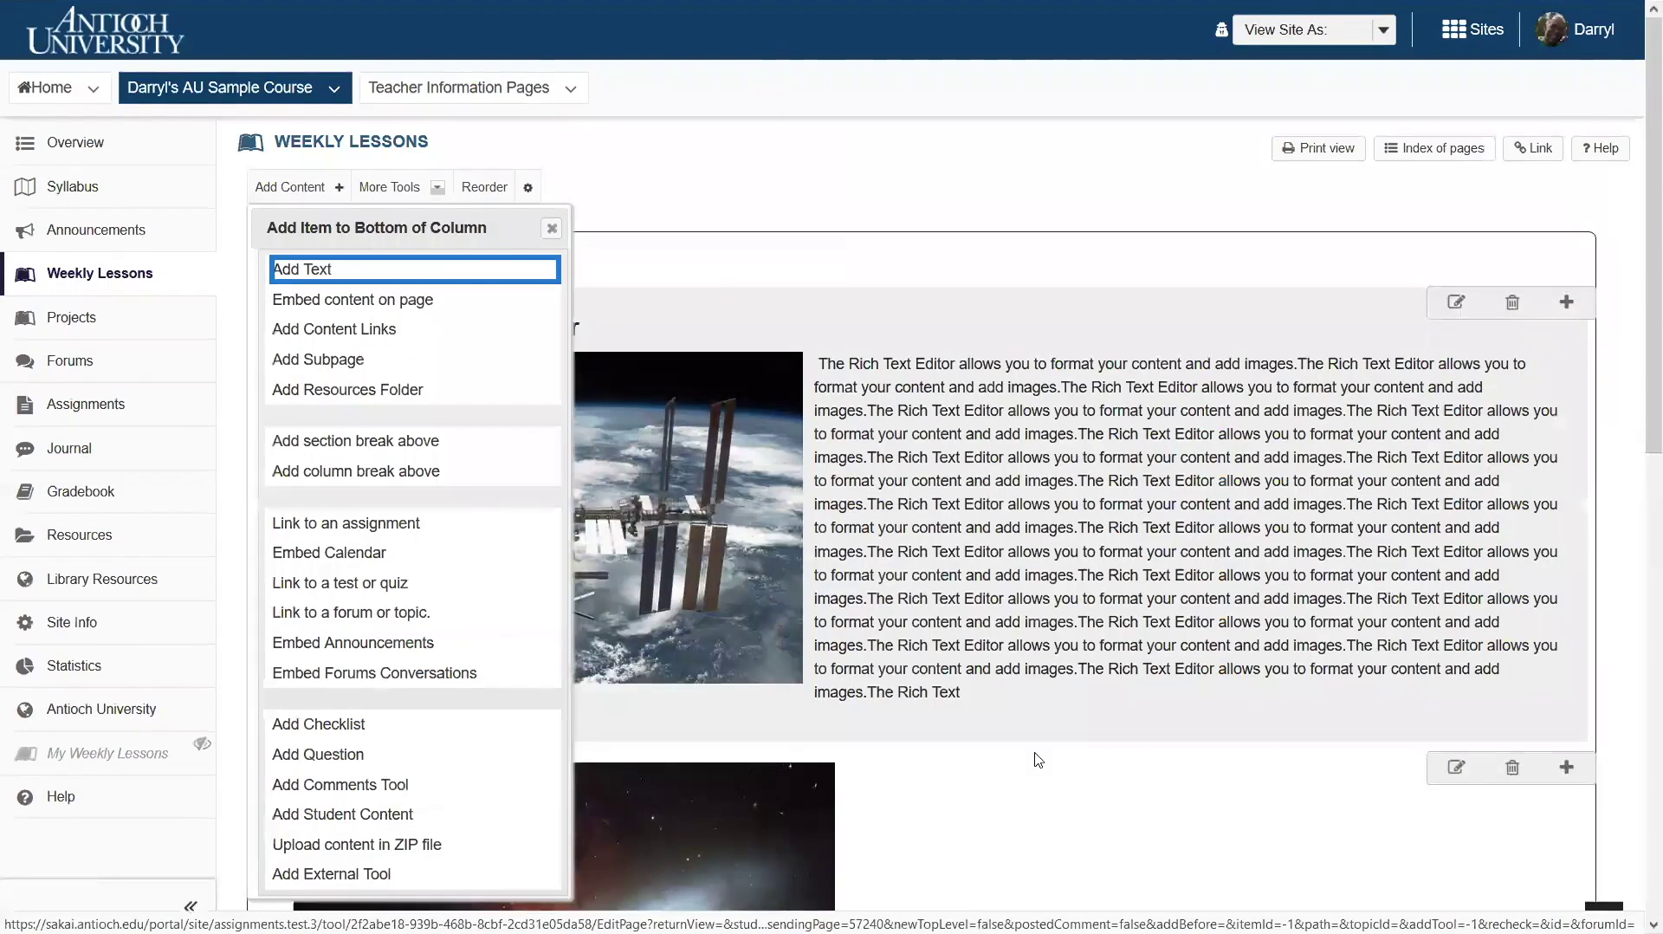
left_click(336, 392)
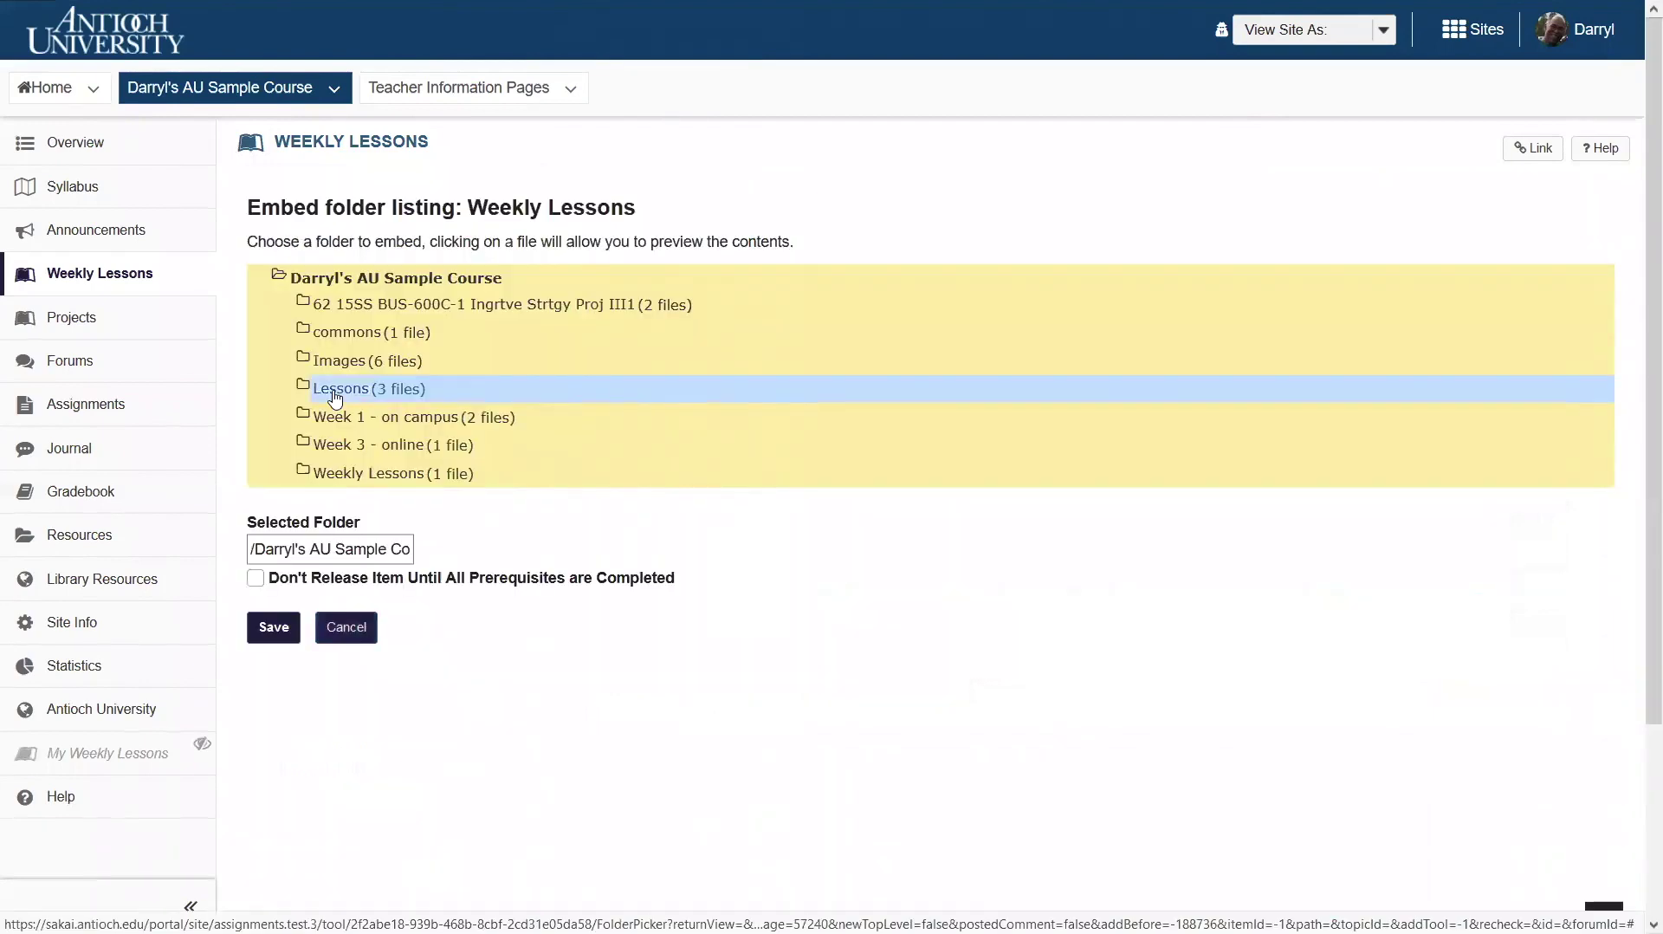
left_click(336, 392)
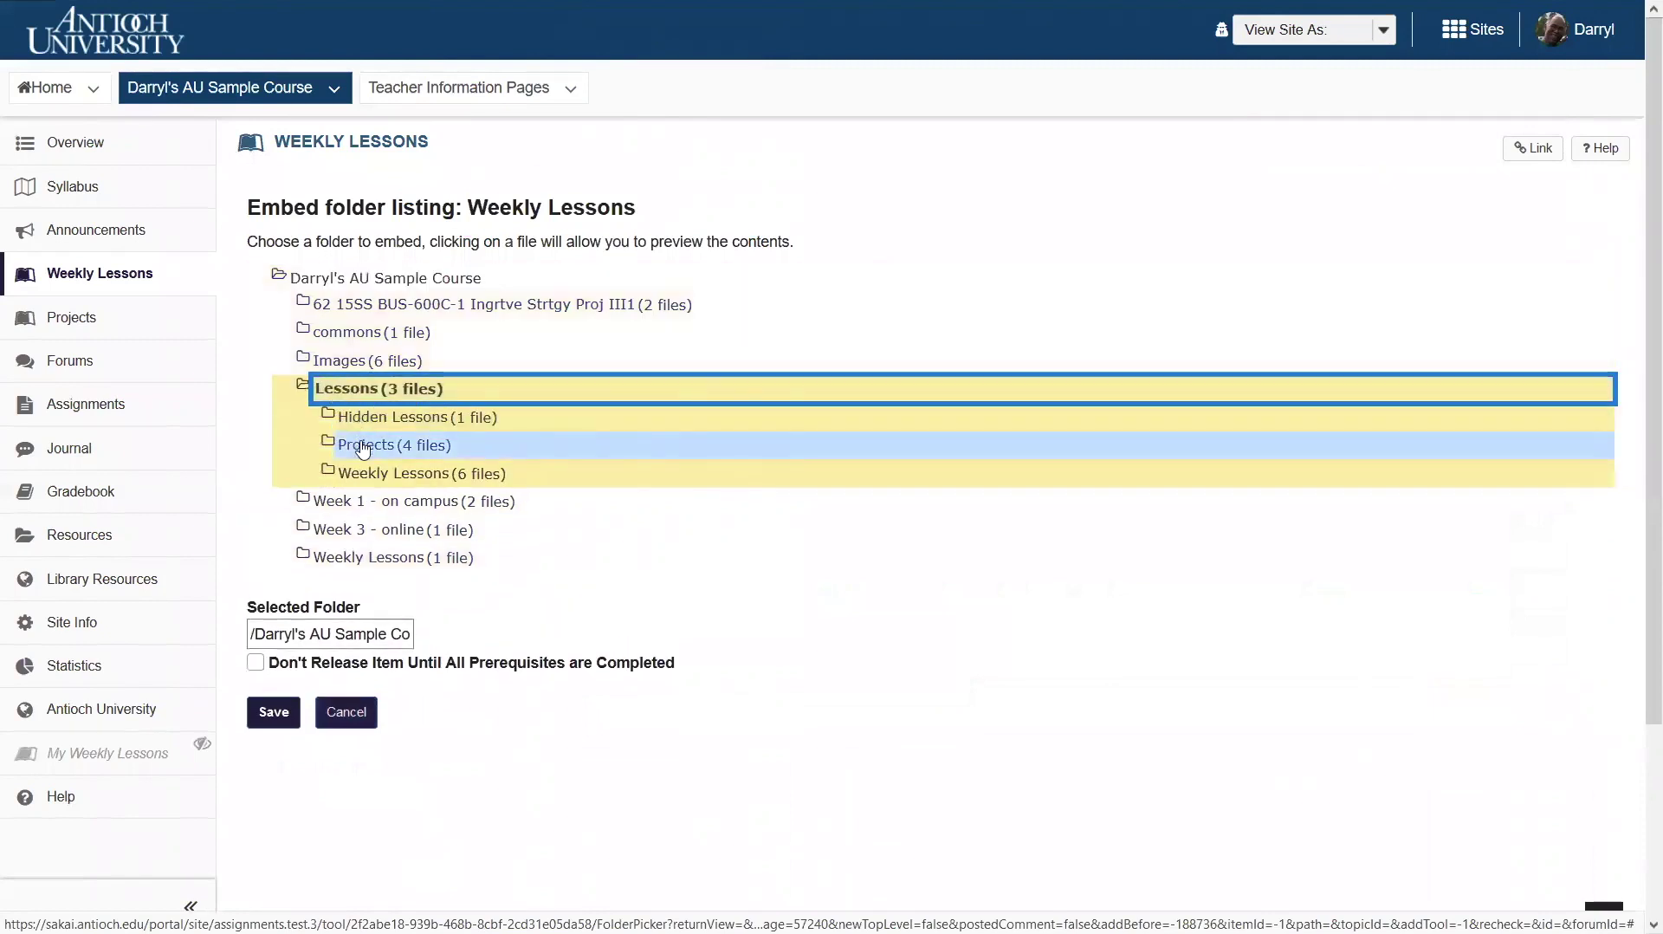
left_click(362, 445)
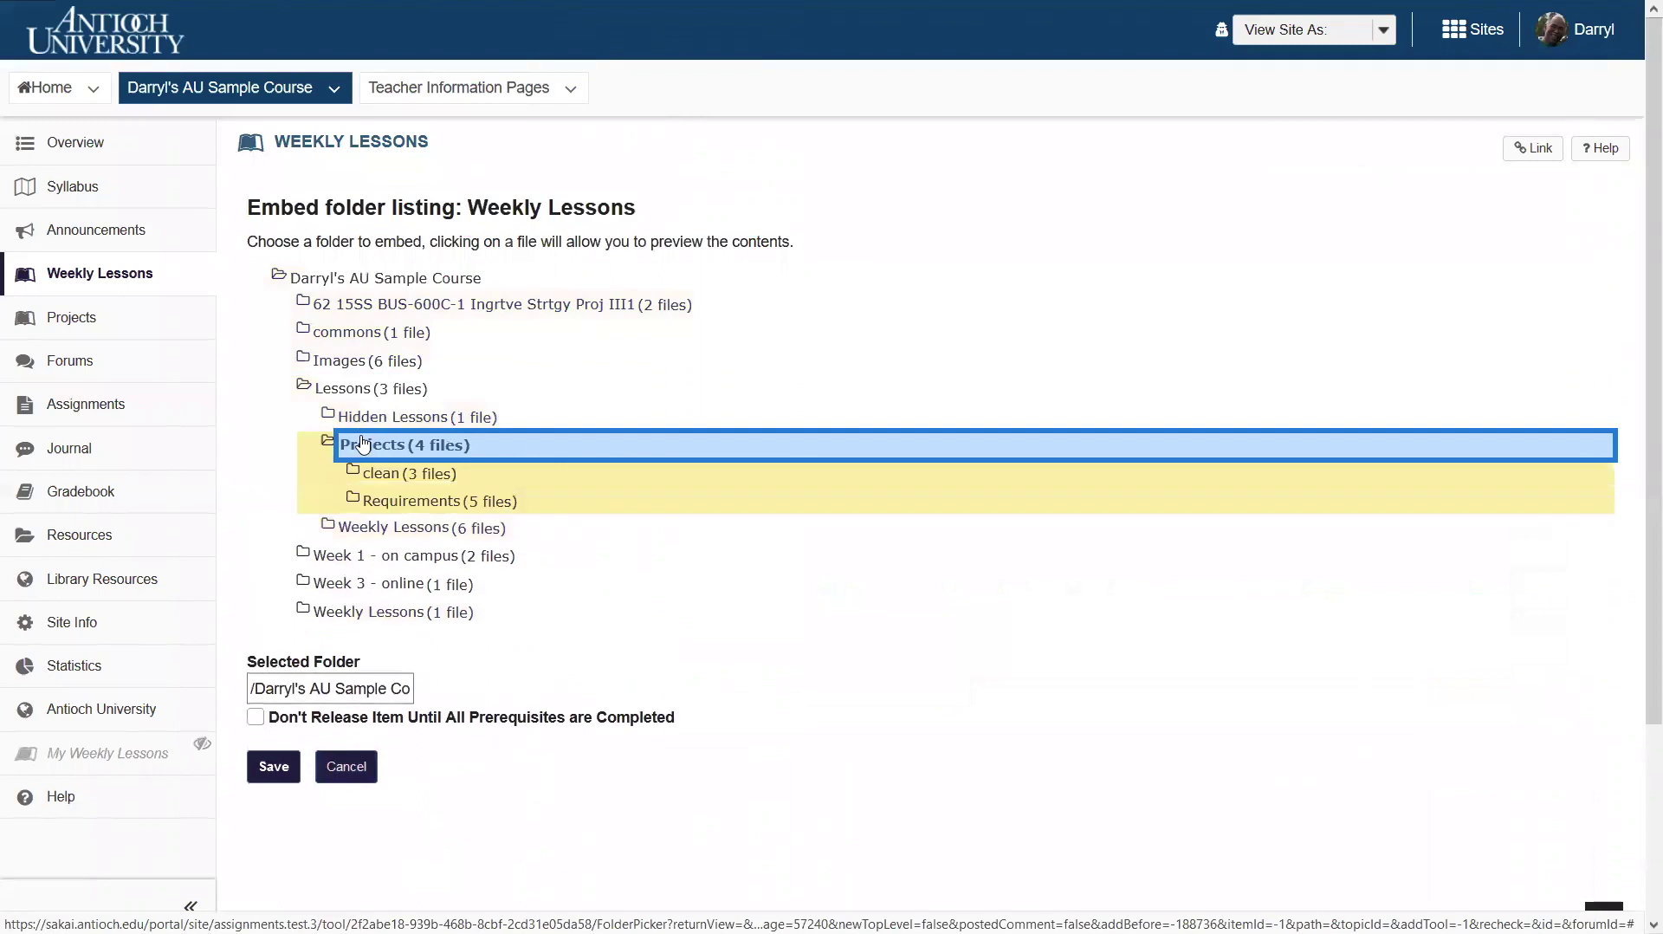
left_click(402, 532)
scroll(364, 649, "down", 3)
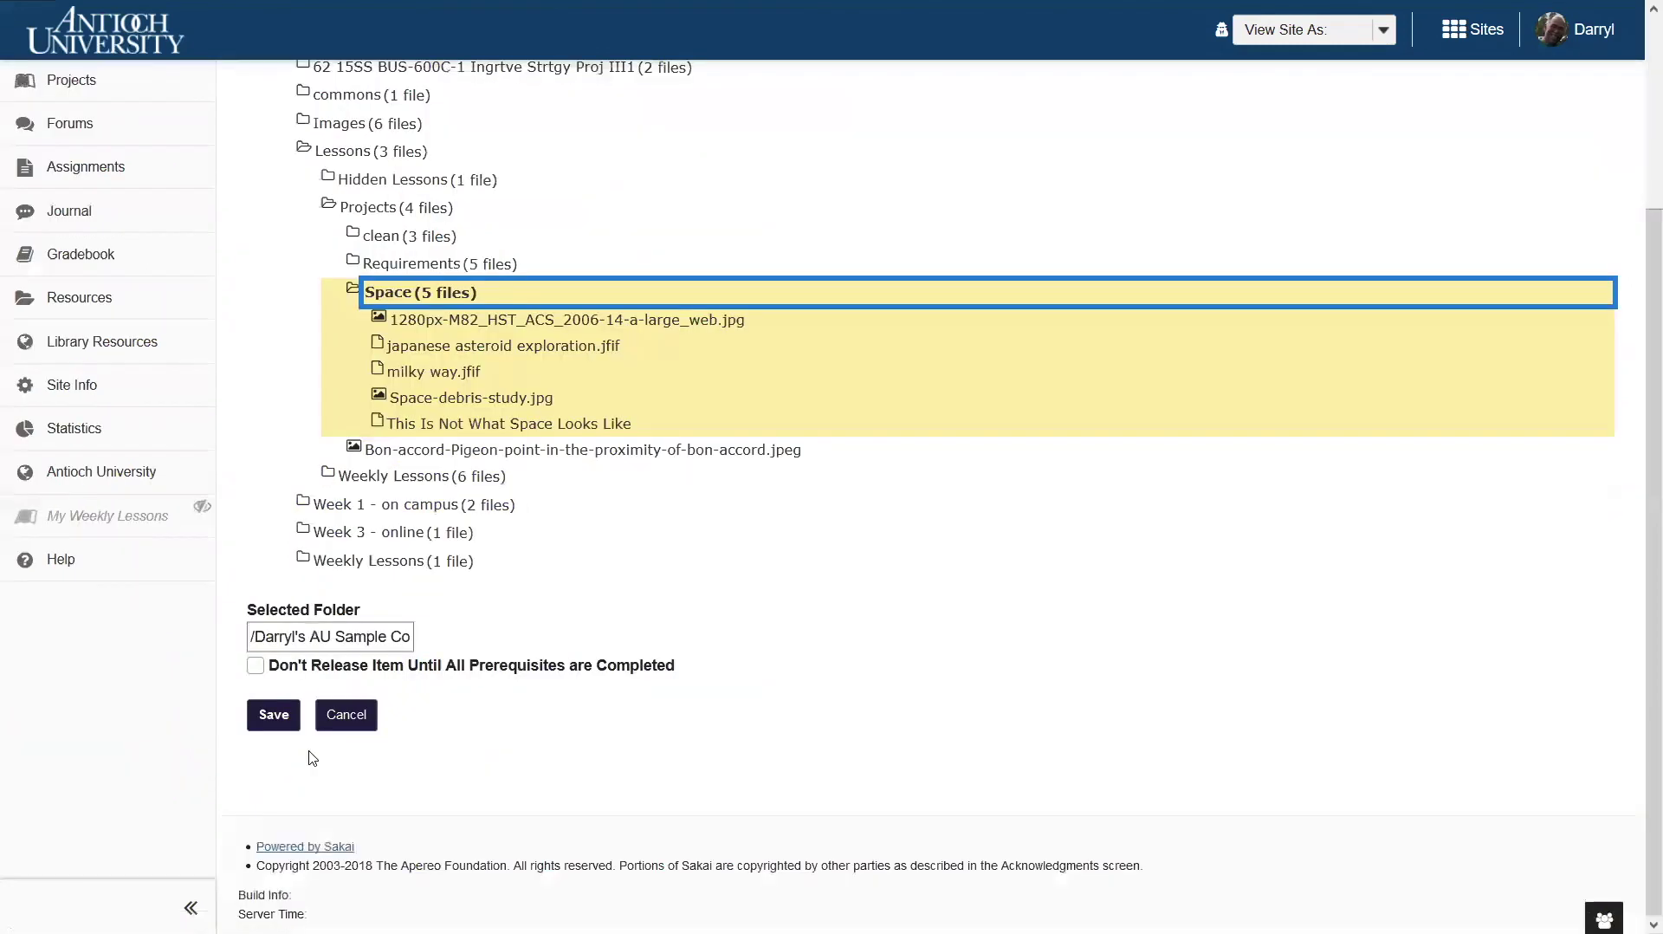
left_click(272, 717)
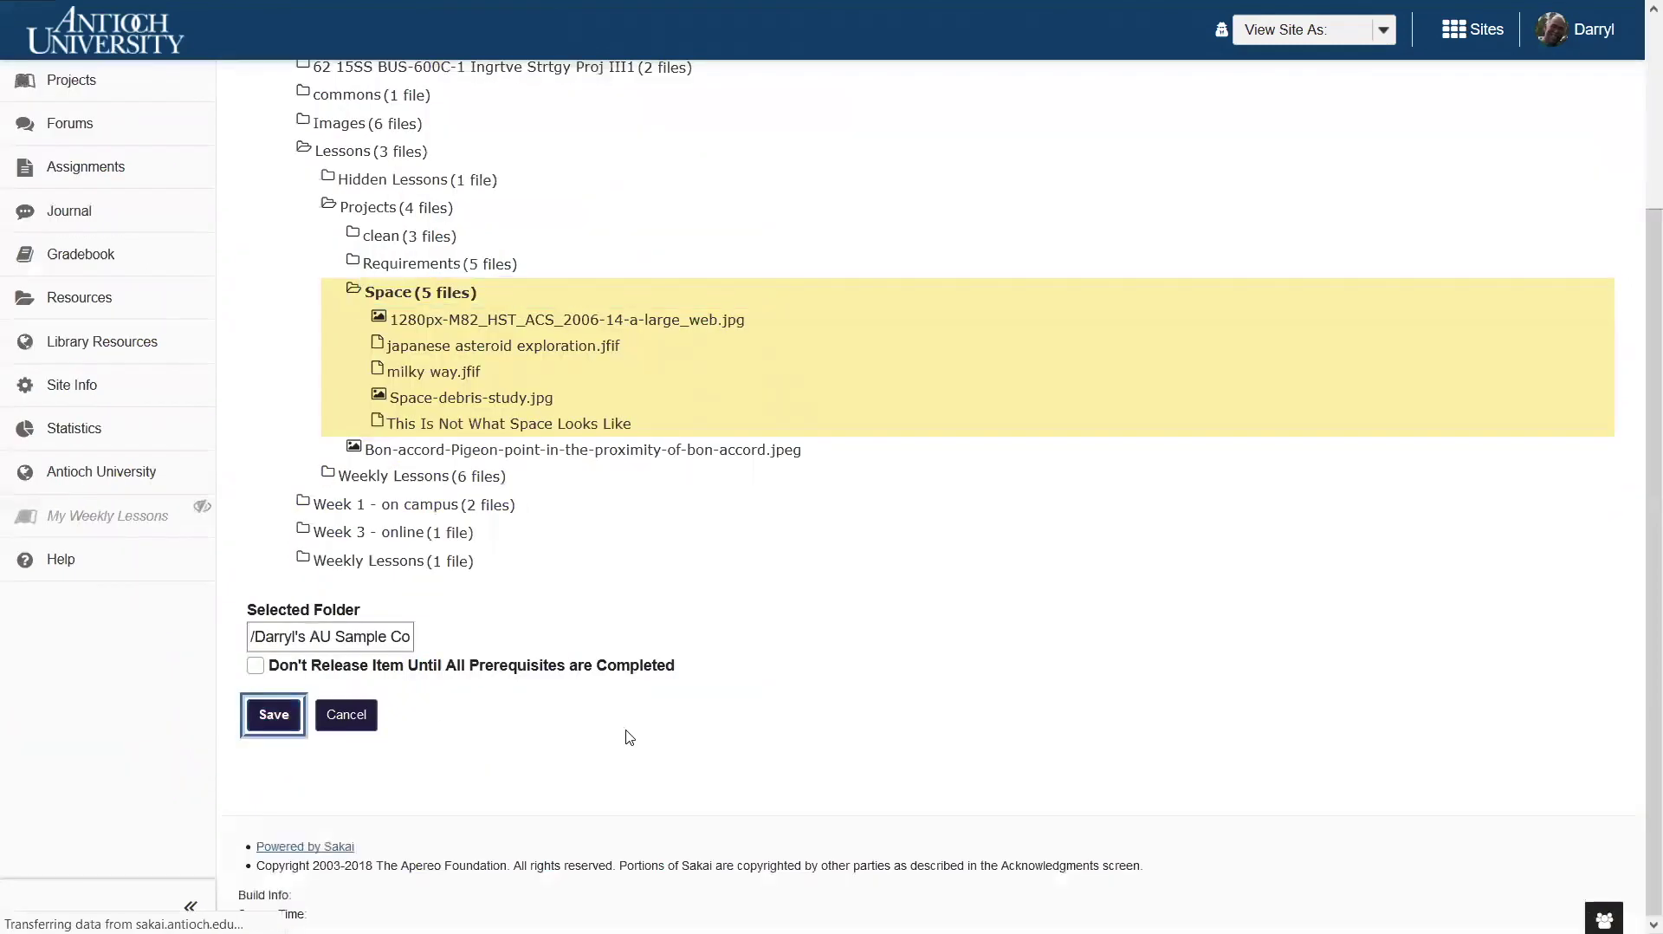
Open japanese asteroid exploration.jfif from the embedded Space folder listing to check it
scroll(925, 761, "down", 3)
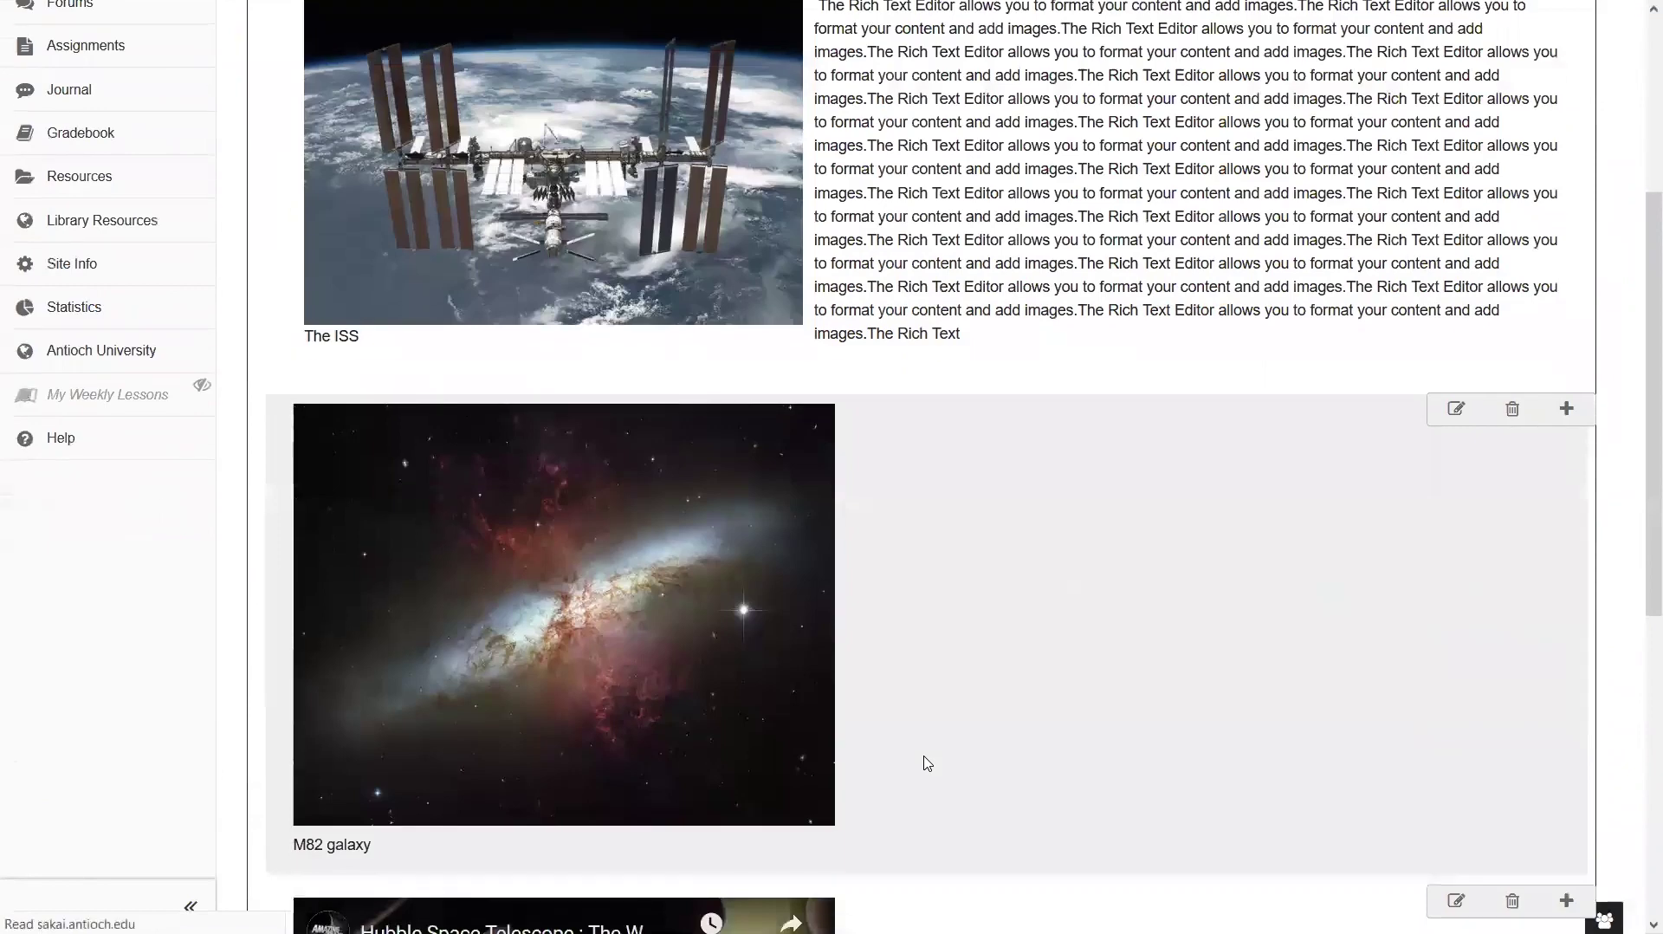
scroll(938, 734, "down", 1)
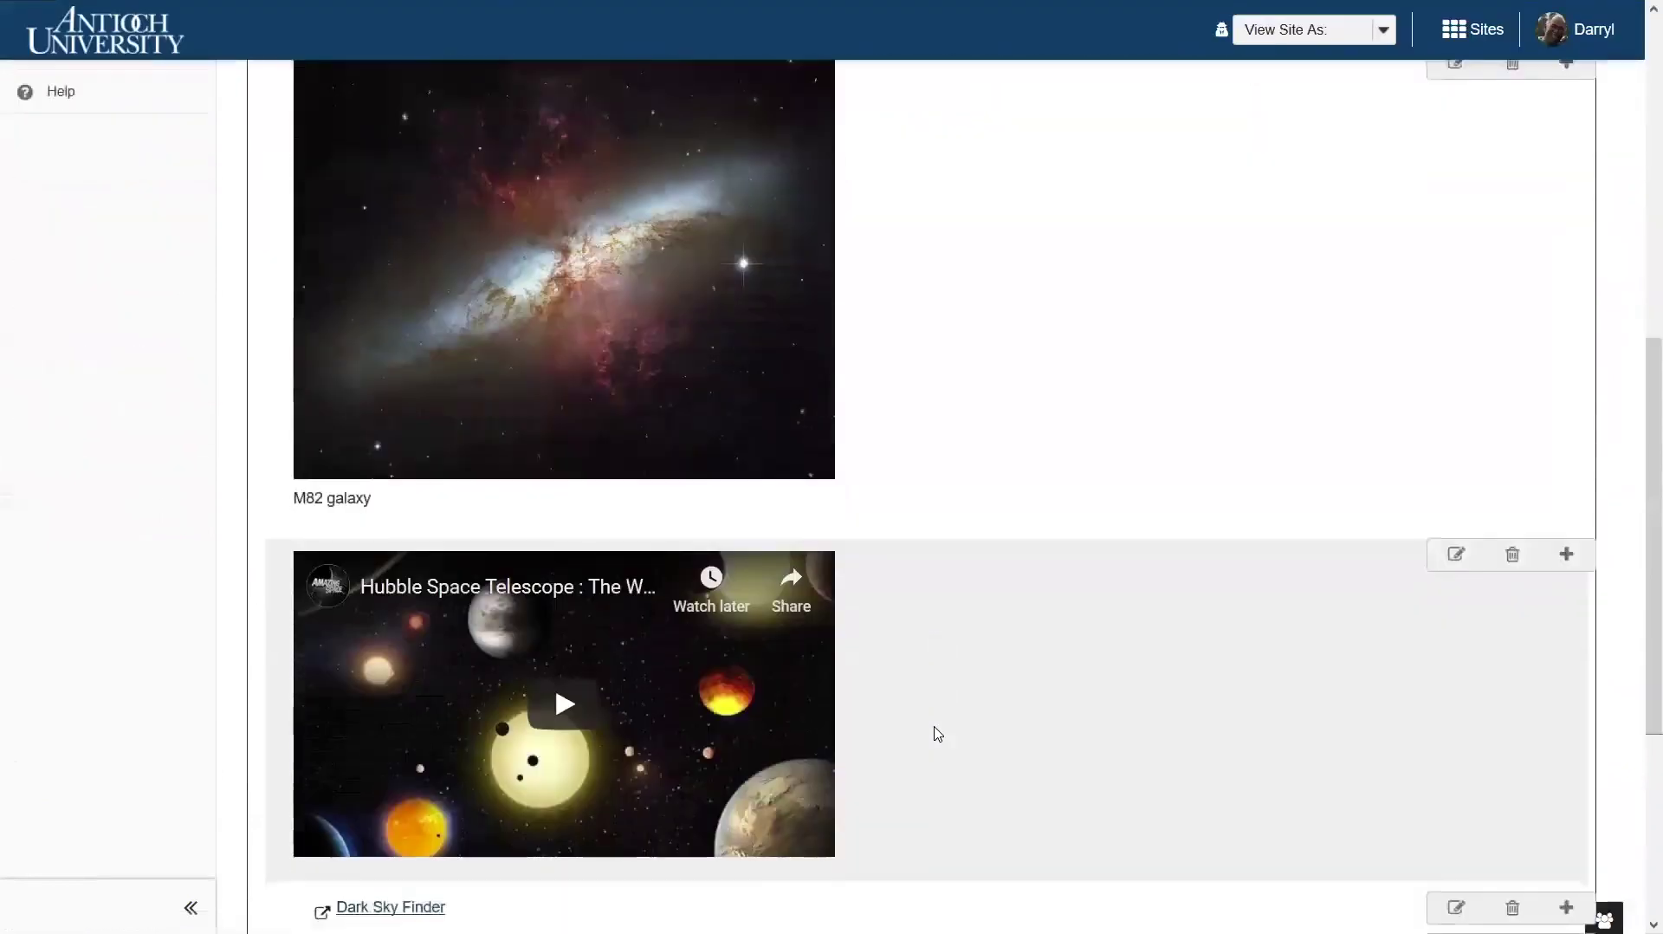
scroll(901, 735, "down", 4)
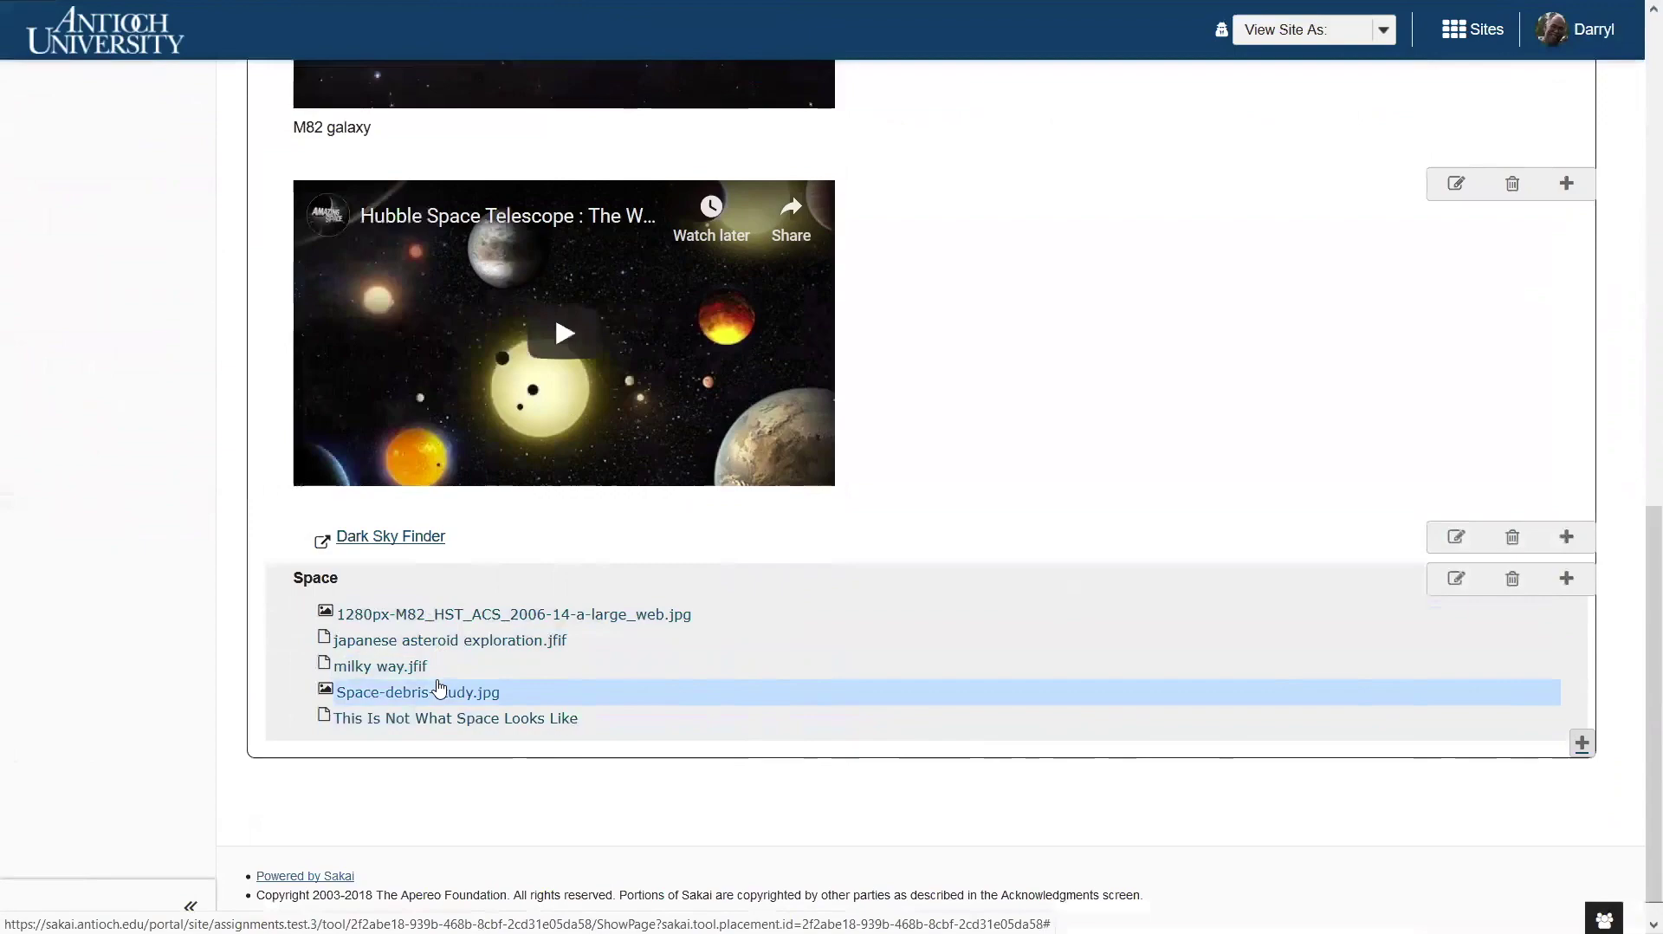
left_click(433, 645)
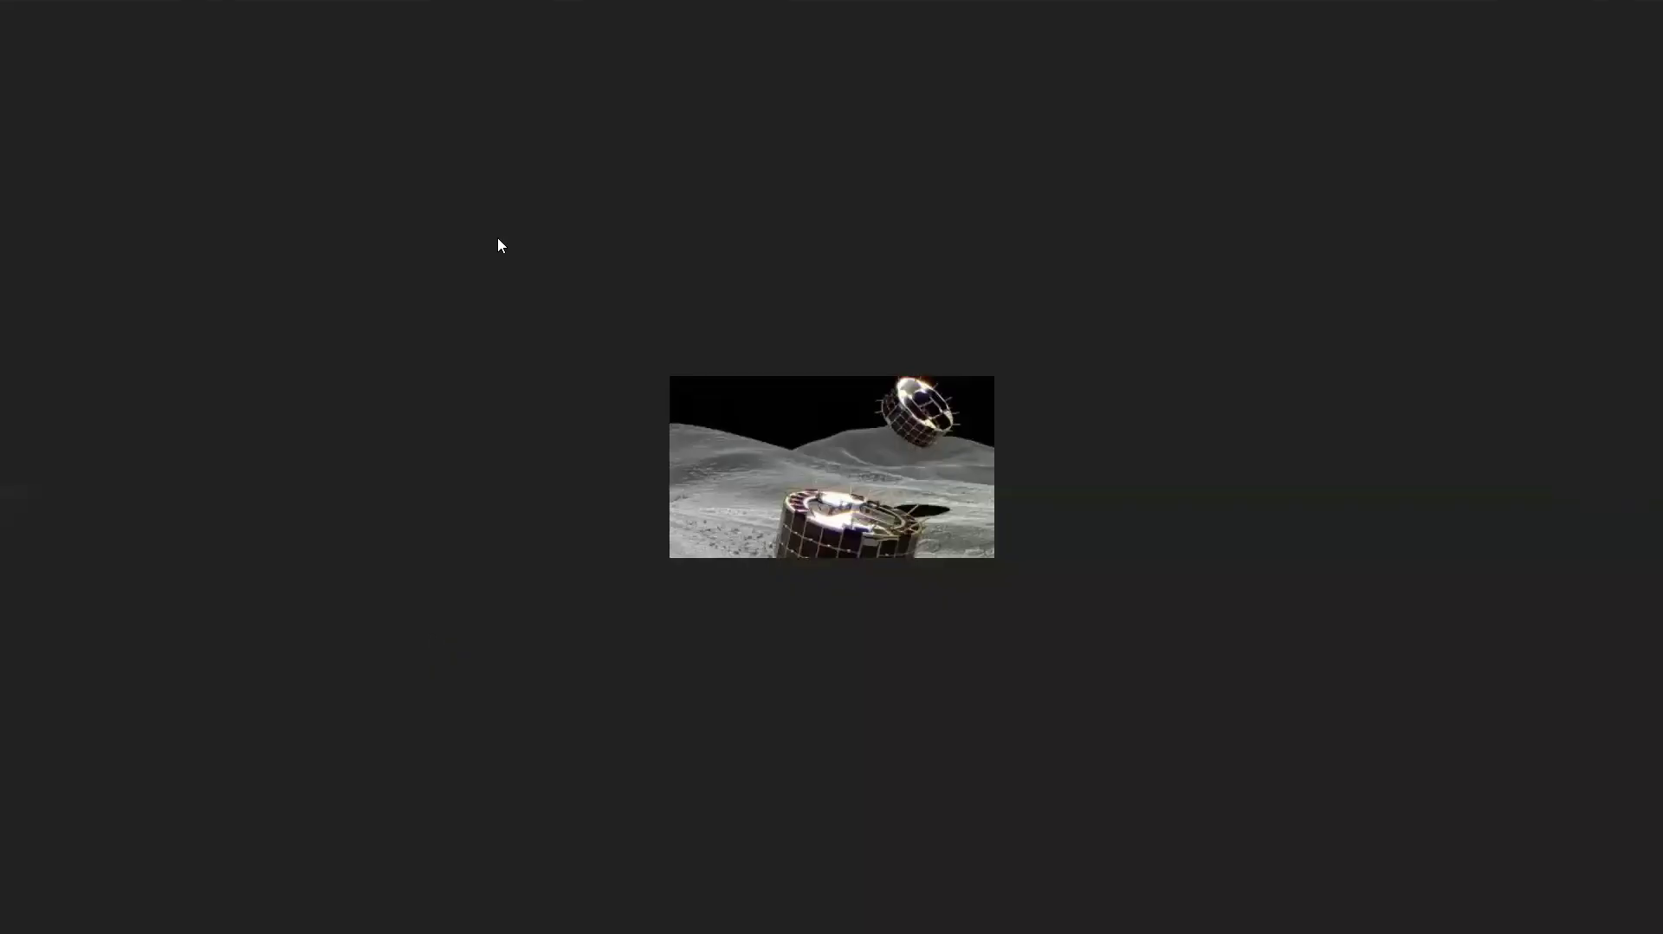